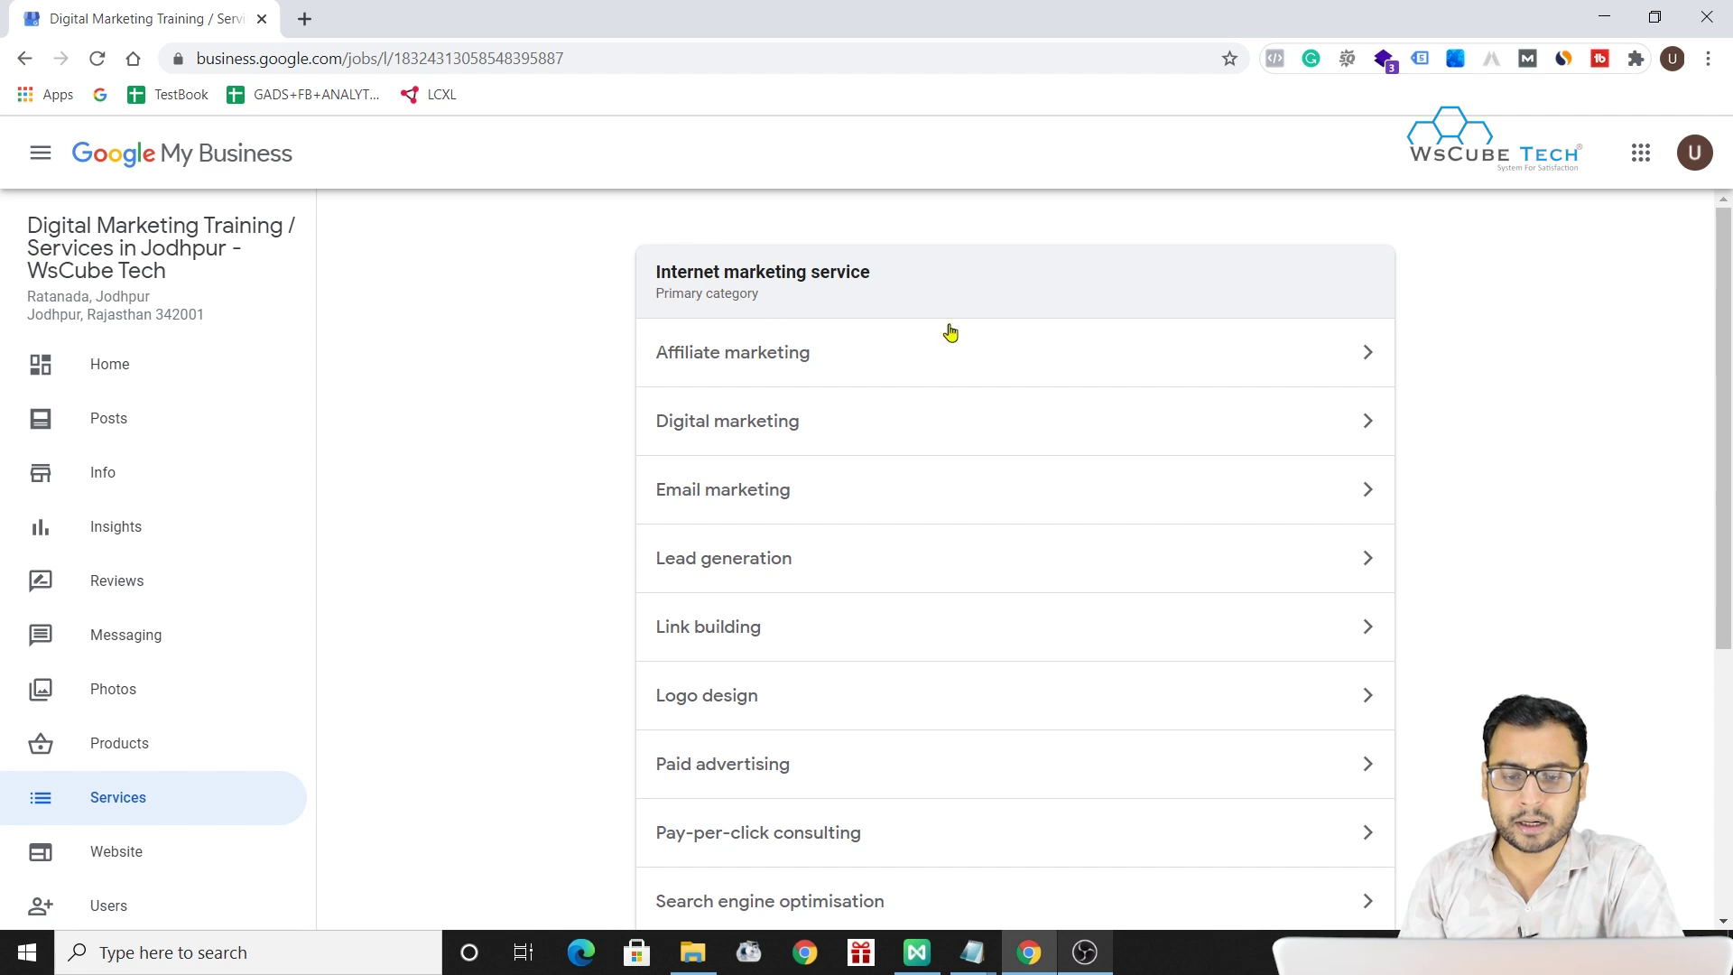
- Examine the services listed under the Internet marketing service category, including the details of the Pay-per-click consulting service
{"action": "scroll", "coordinate": [1015, 406], "scroll_direction": "down", "scroll_amount": 3}
{"action": "scroll", "coordinate": [1014, 406], "scroll_direction": "up", "scroll_amount": 3}
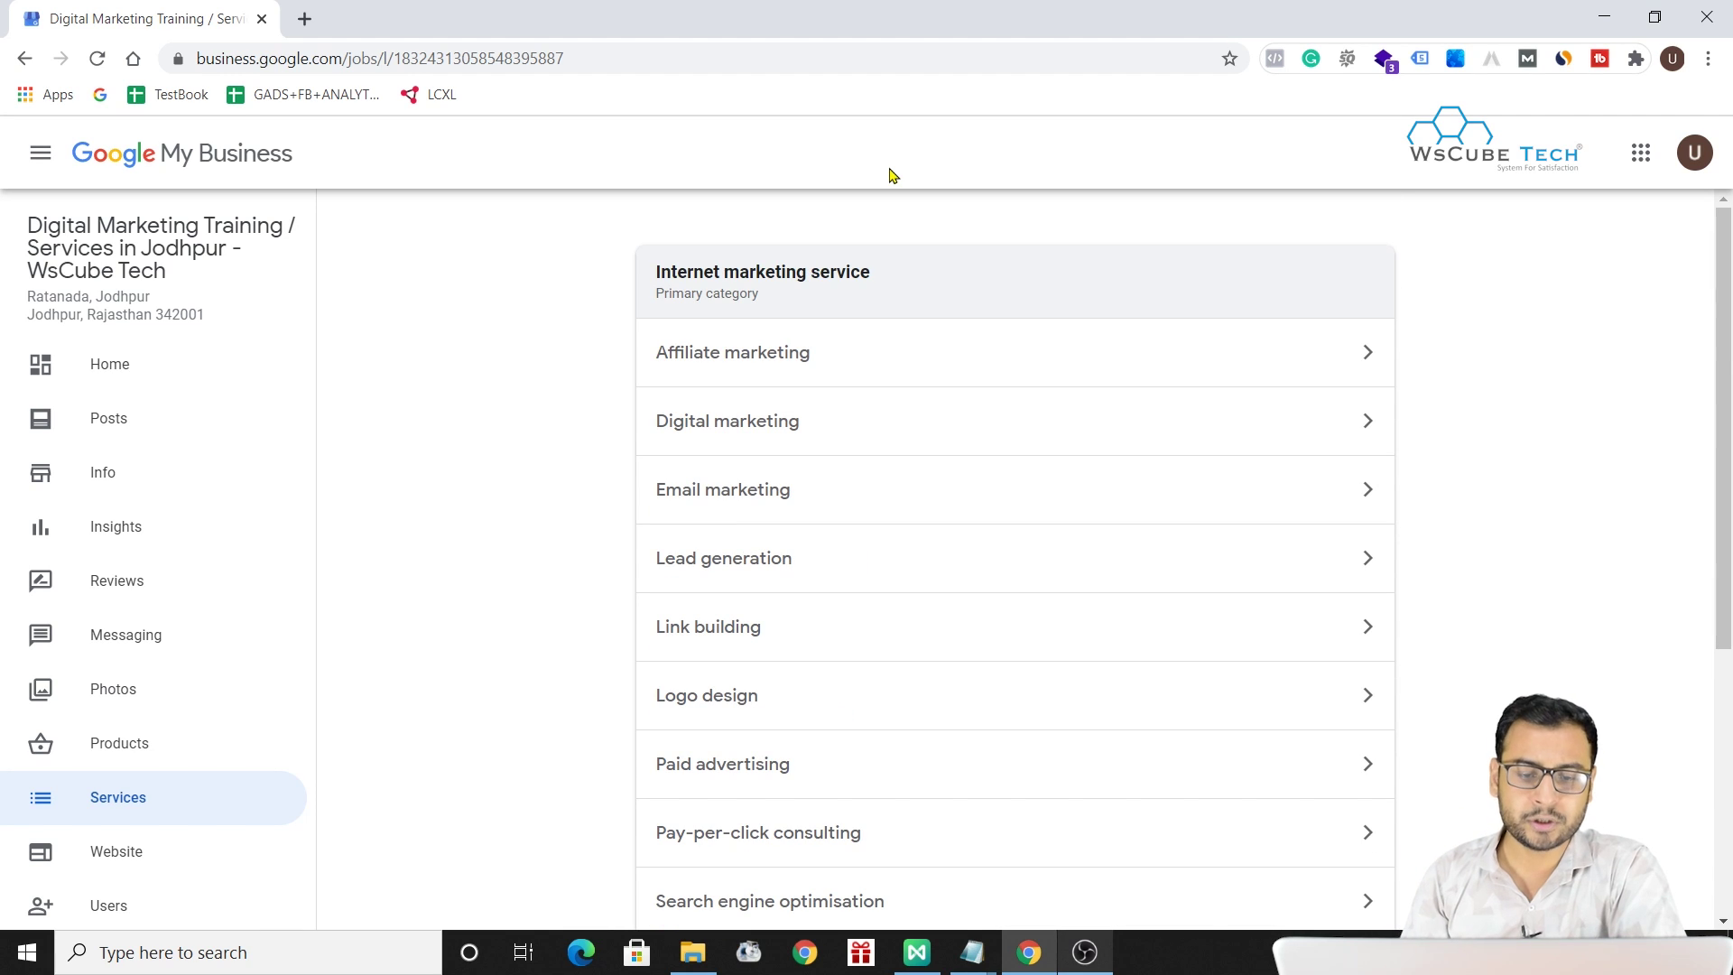
{"action": "scroll", "coordinate": [917, 700], "scroll_direction": "down", "scroll_amount": 2}
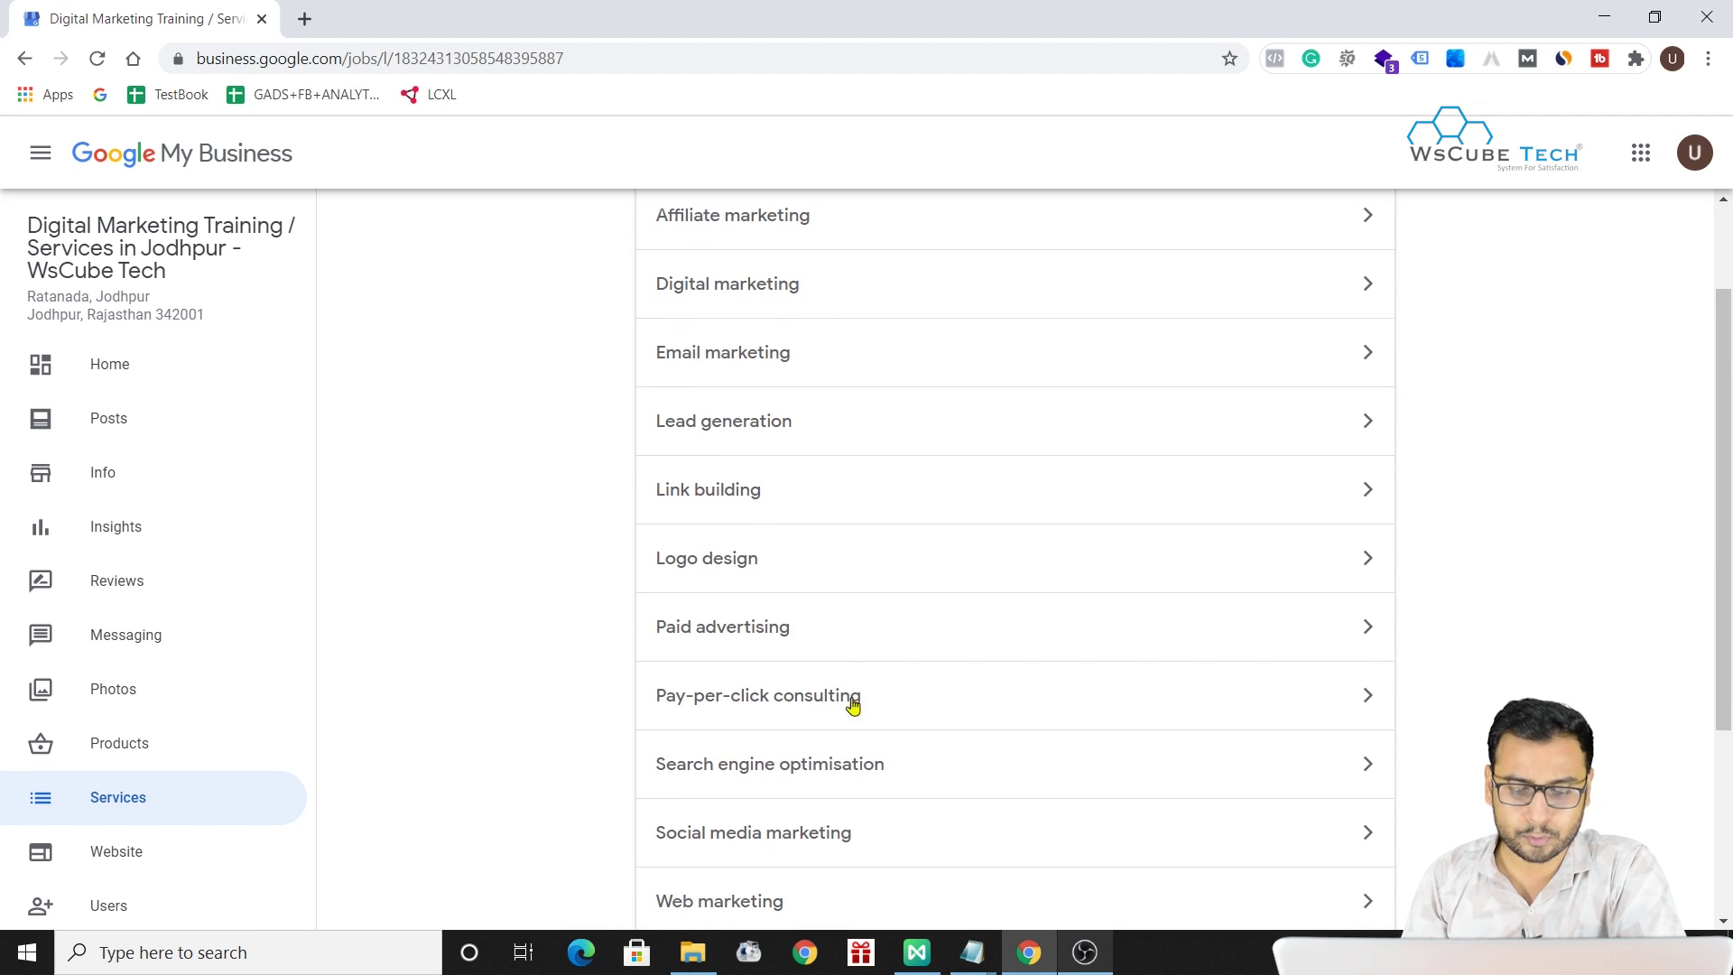
{"action": "scroll", "coordinate": [863, 401], "scroll_direction": "up", "scroll_amount": 2}
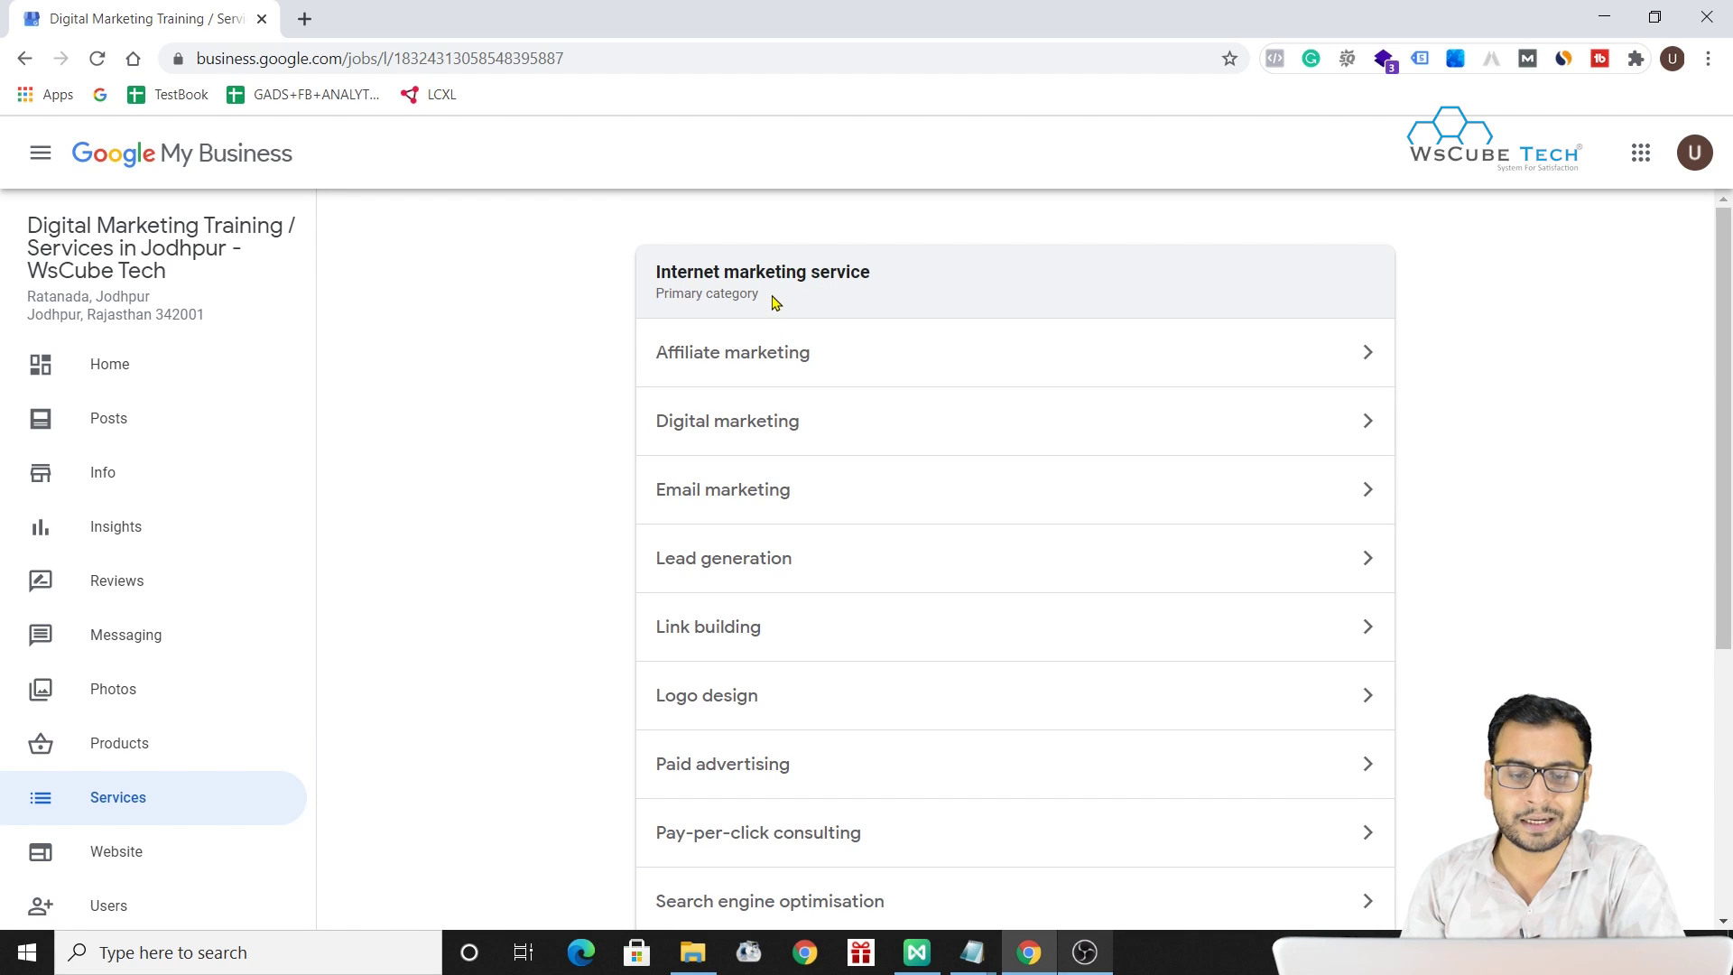
{"action": "scroll", "coordinate": [816, 367], "scroll_direction": "down", "scroll_amount": 1}
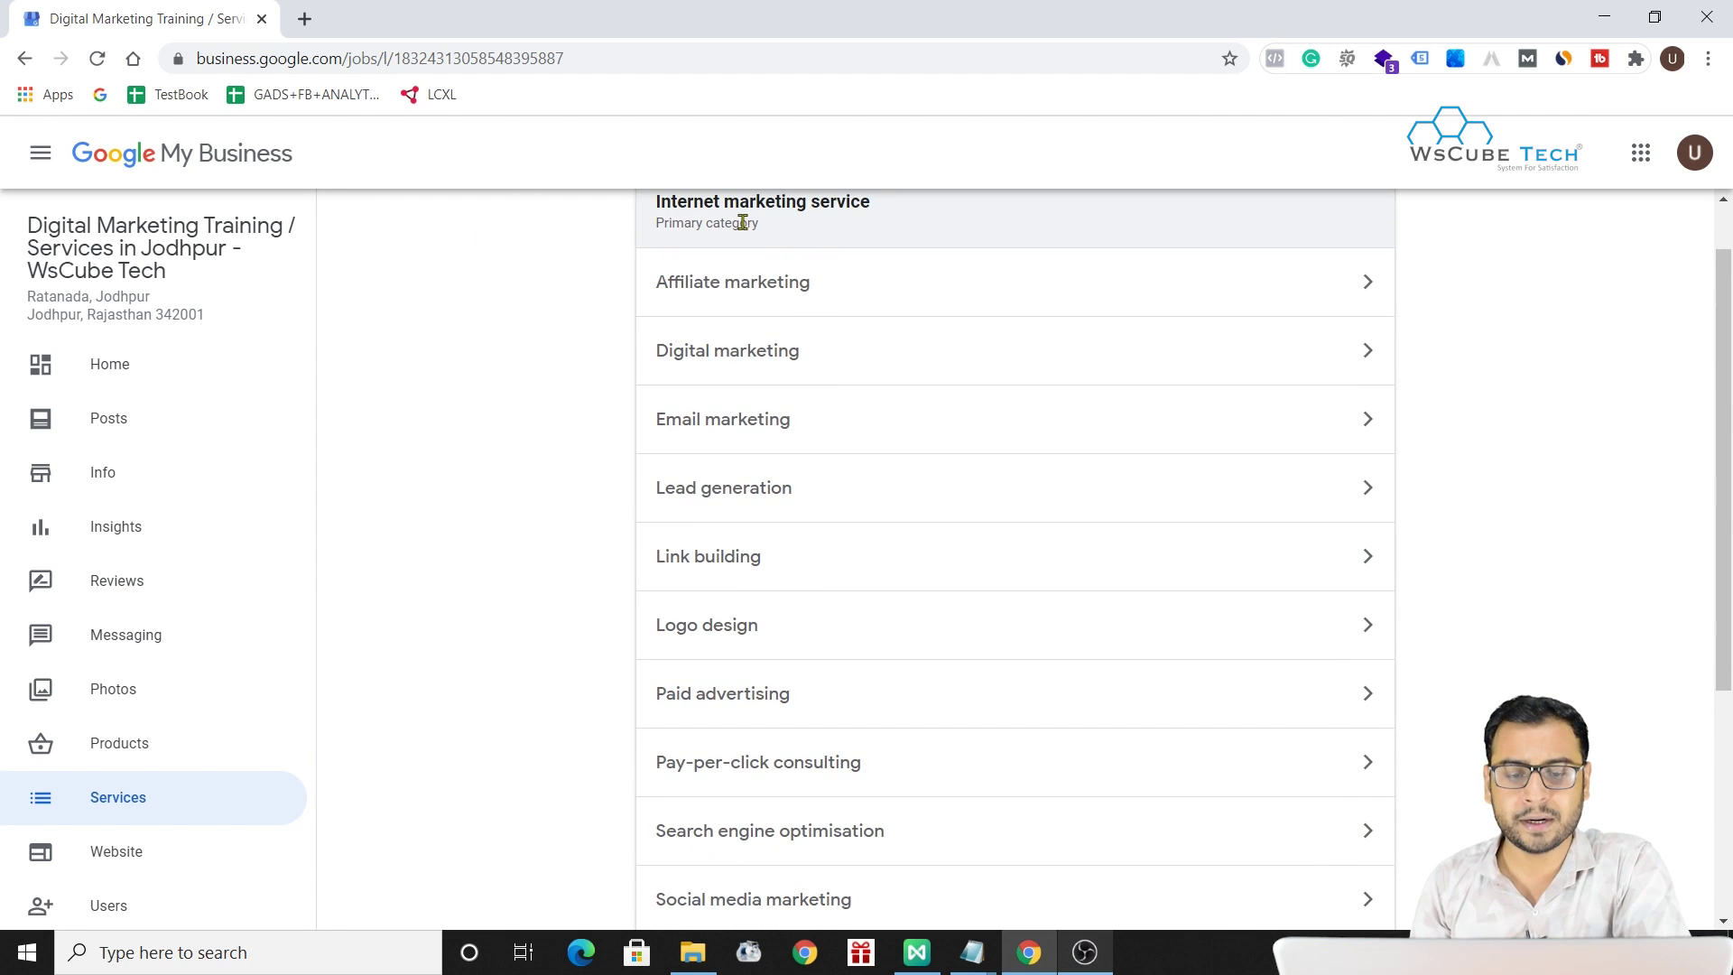
{"action": "scroll", "coordinate": [933, 604], "scroll_direction": "down", "scroll_amount": 3}
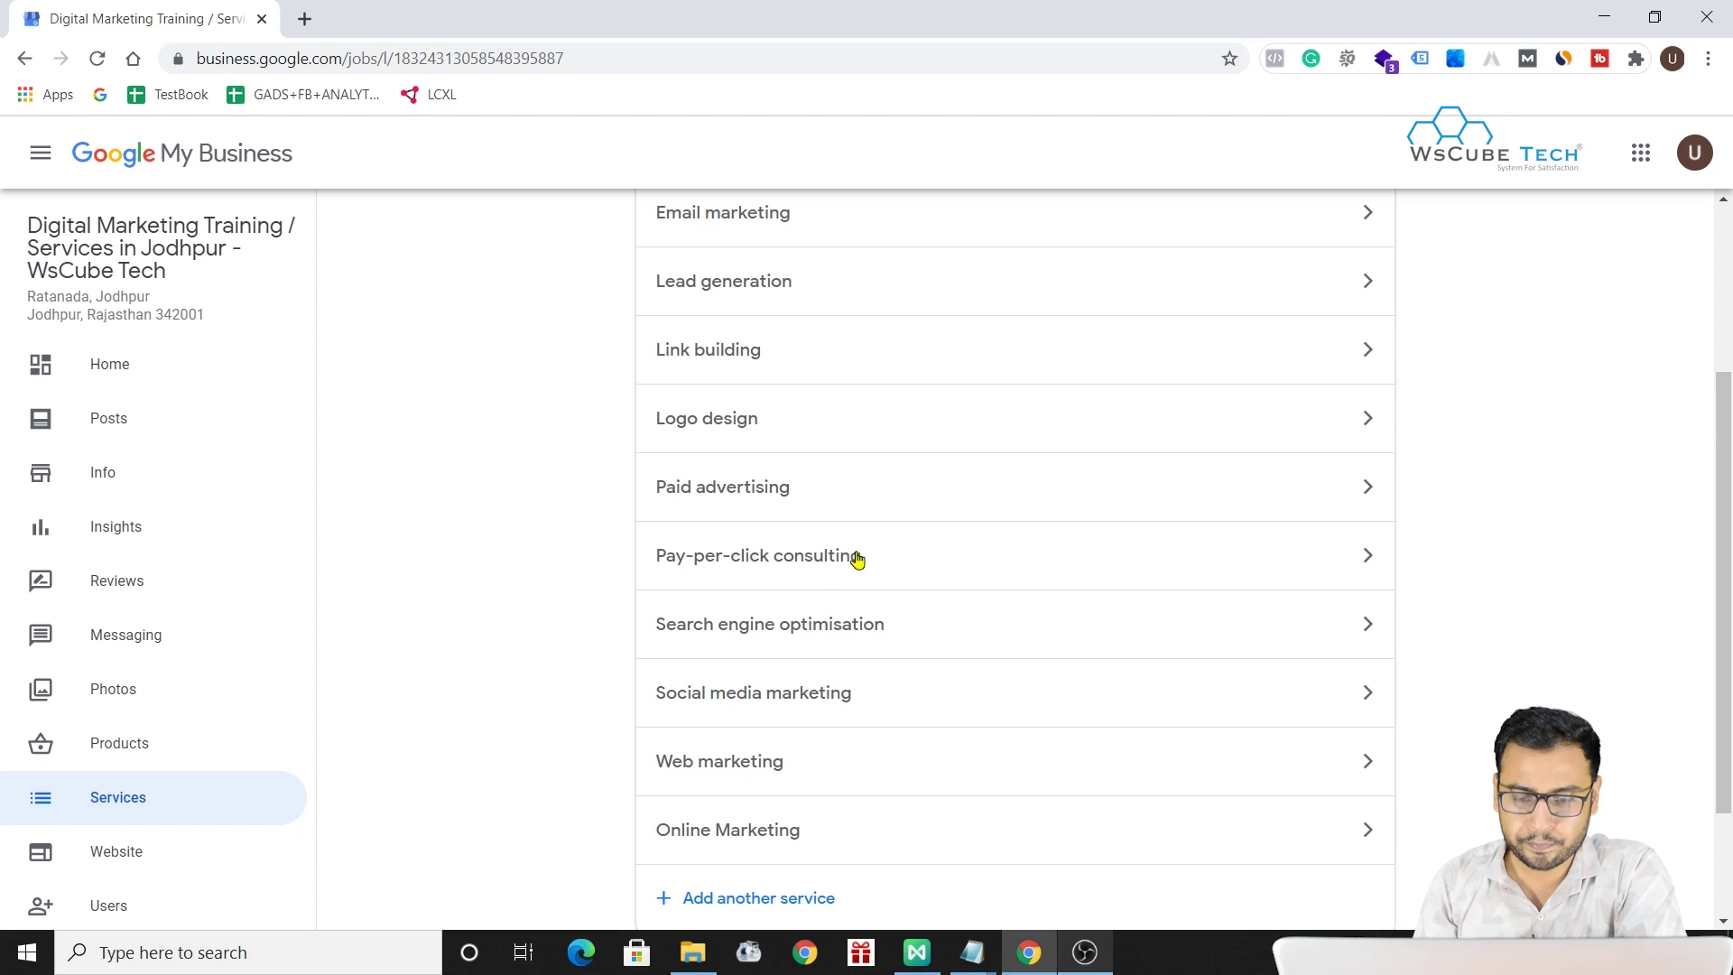
{"action": "left_click", "coordinate": [733, 560]}
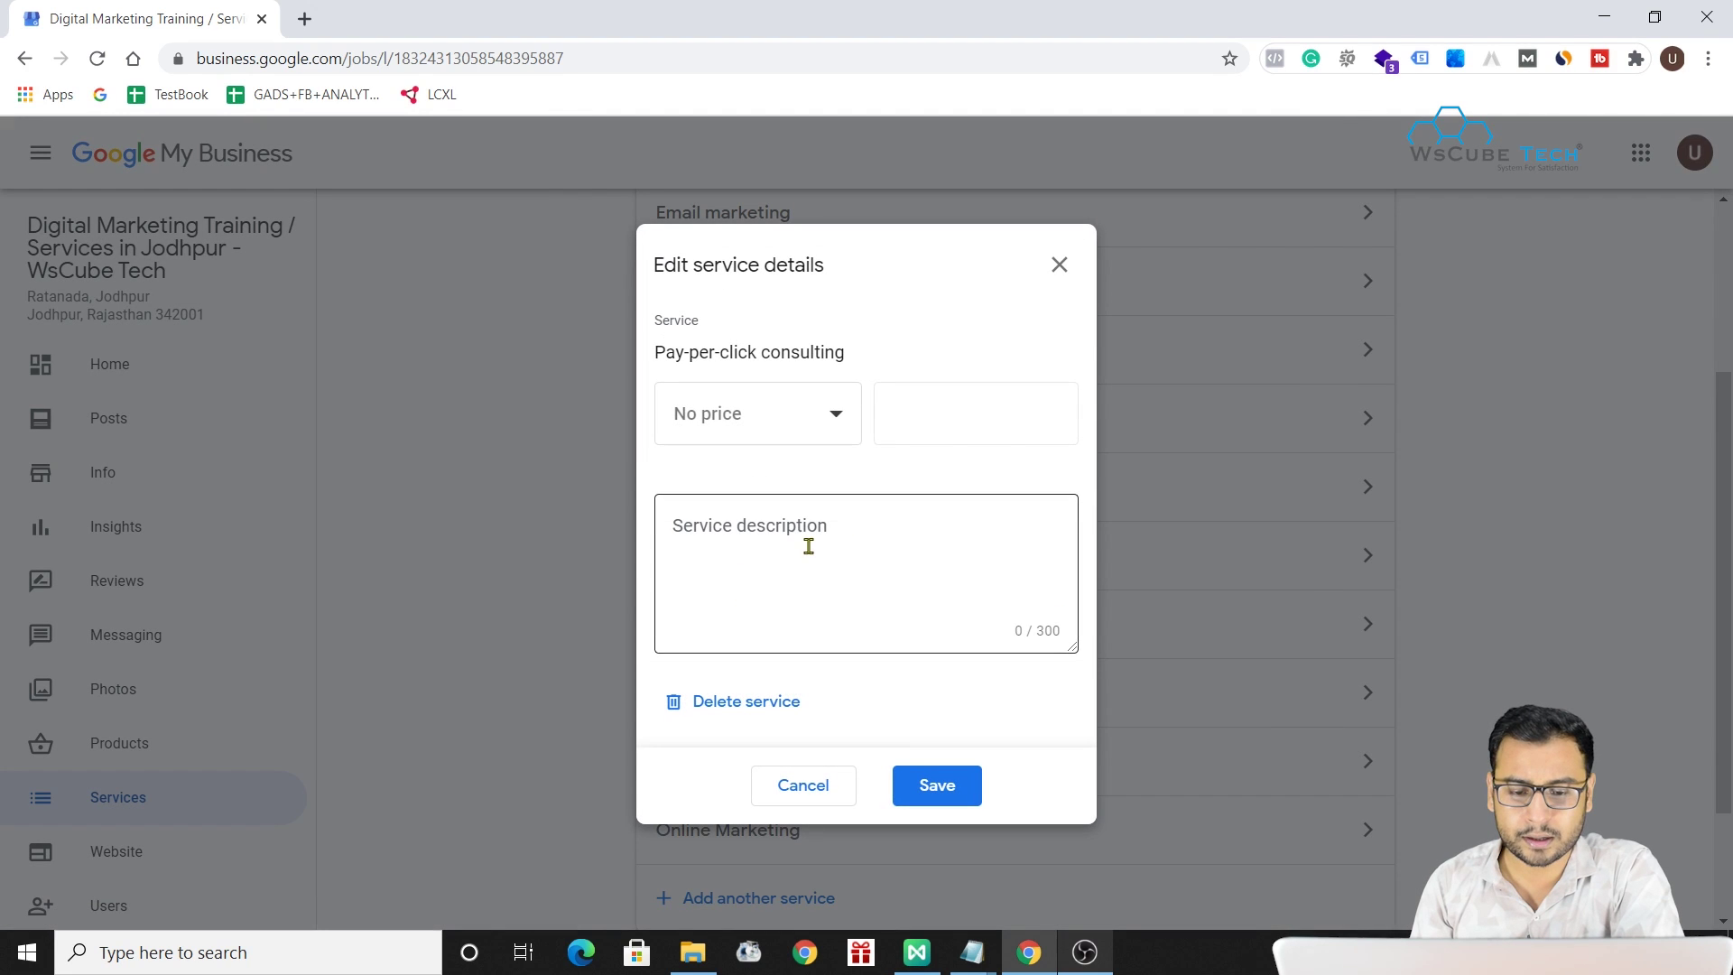
{"action": "left_click", "coordinate": [1060, 264]}
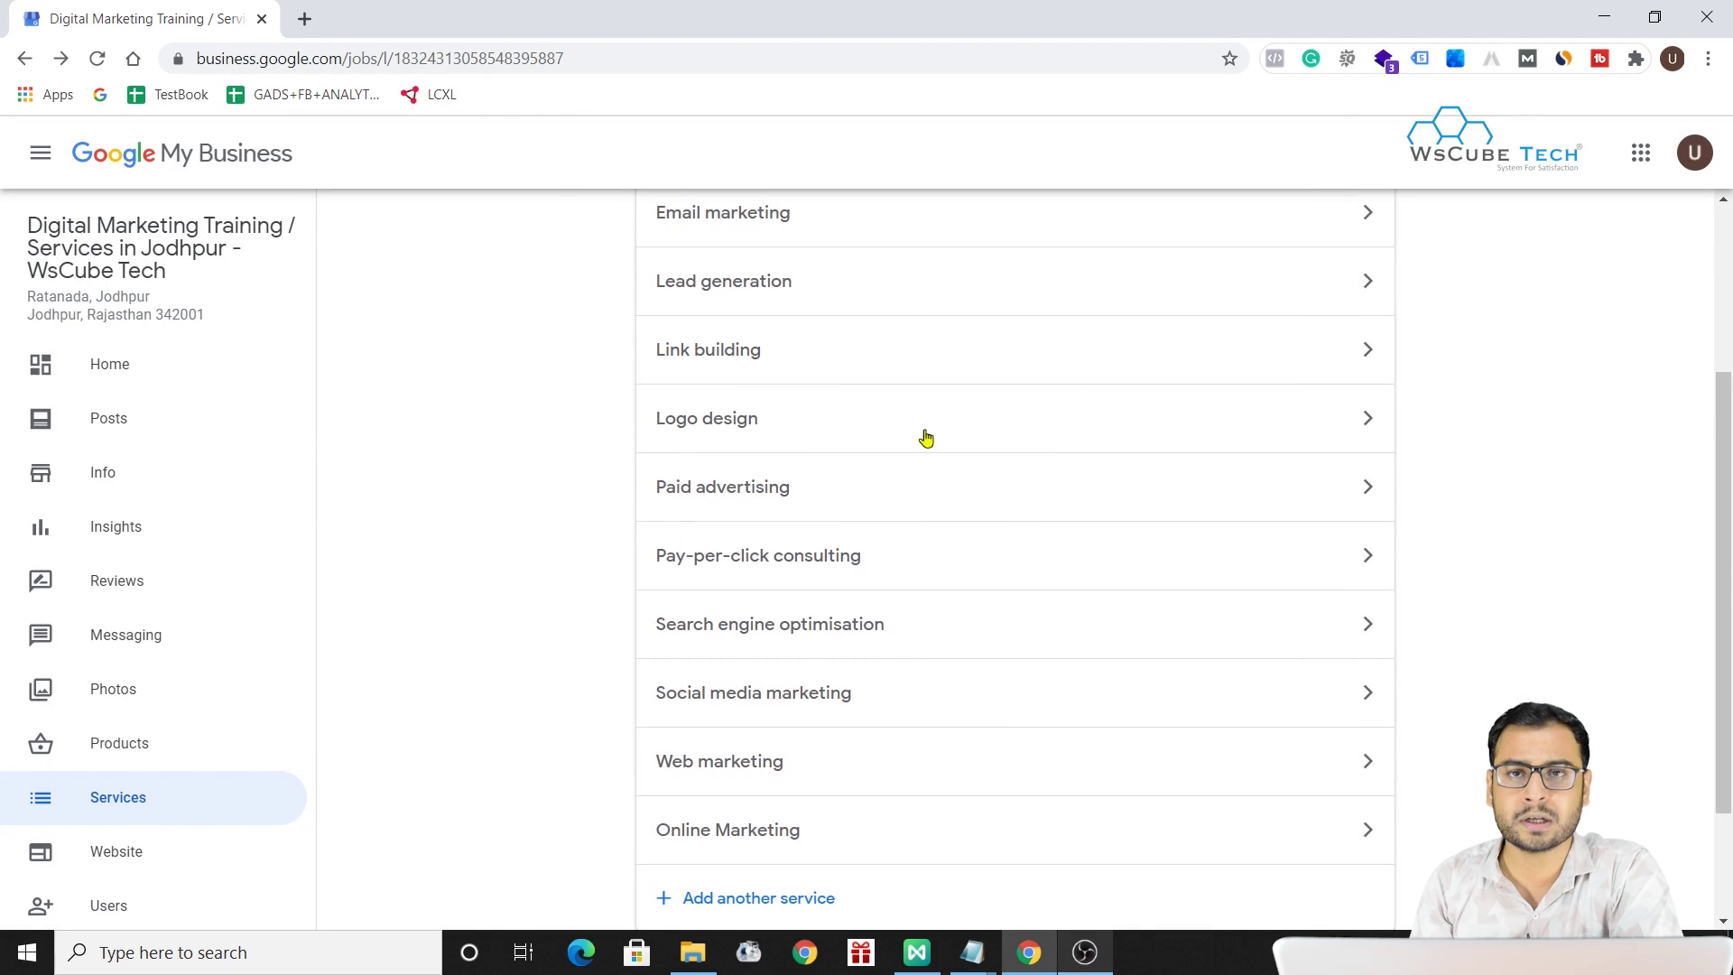
{"action": "scroll", "coordinate": [1001, 521], "scroll_direction": "down", "scroll_amount": 2}
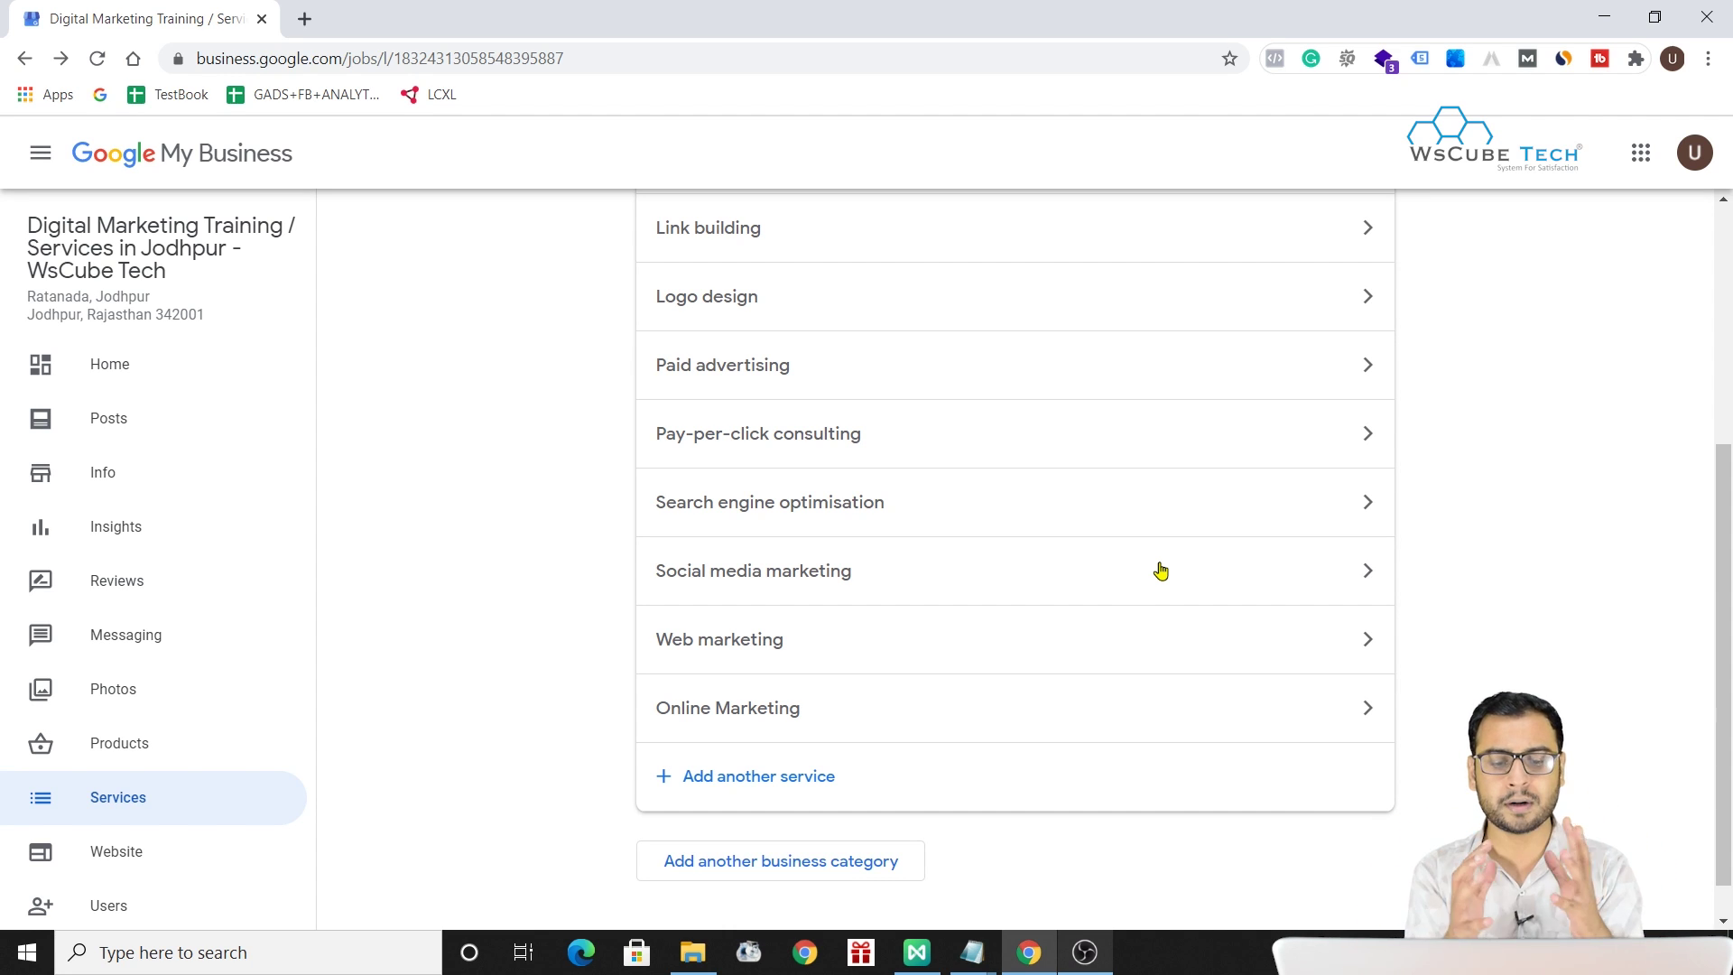
{"action": "scroll", "coordinate": [1161, 571], "scroll_direction": "up", "scroll_amount": 3}
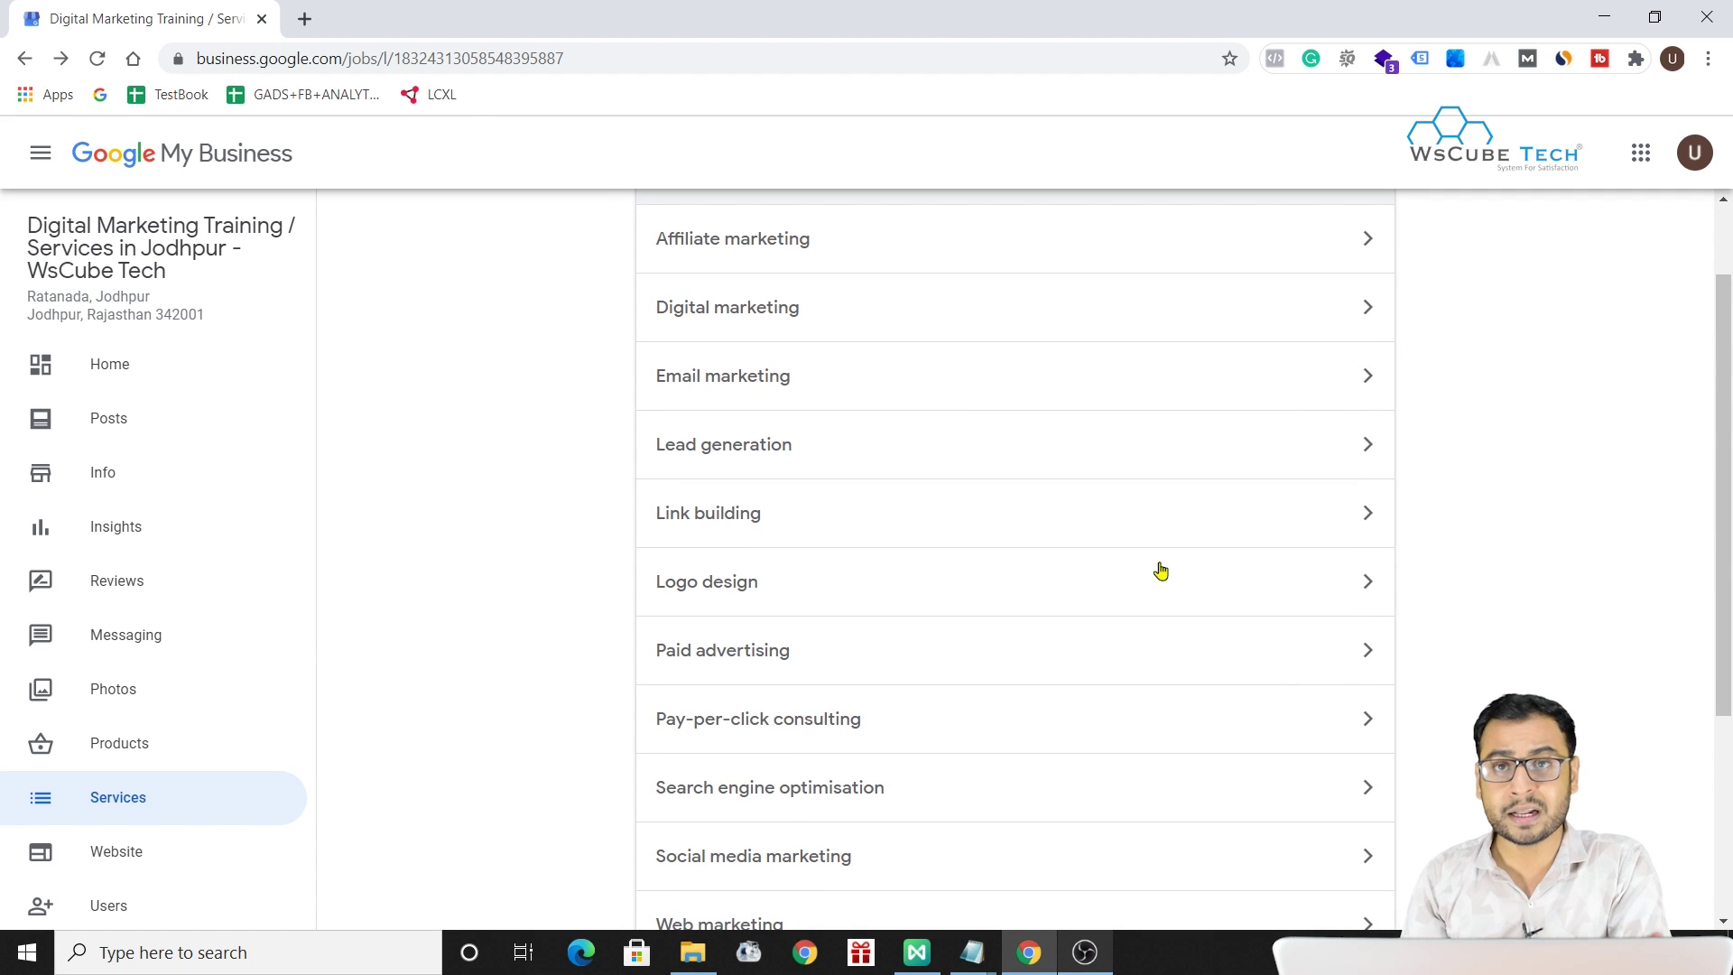
{"action": "scroll", "coordinate": [1161, 571], "scroll_direction": "up", "scroll_amount": 2}
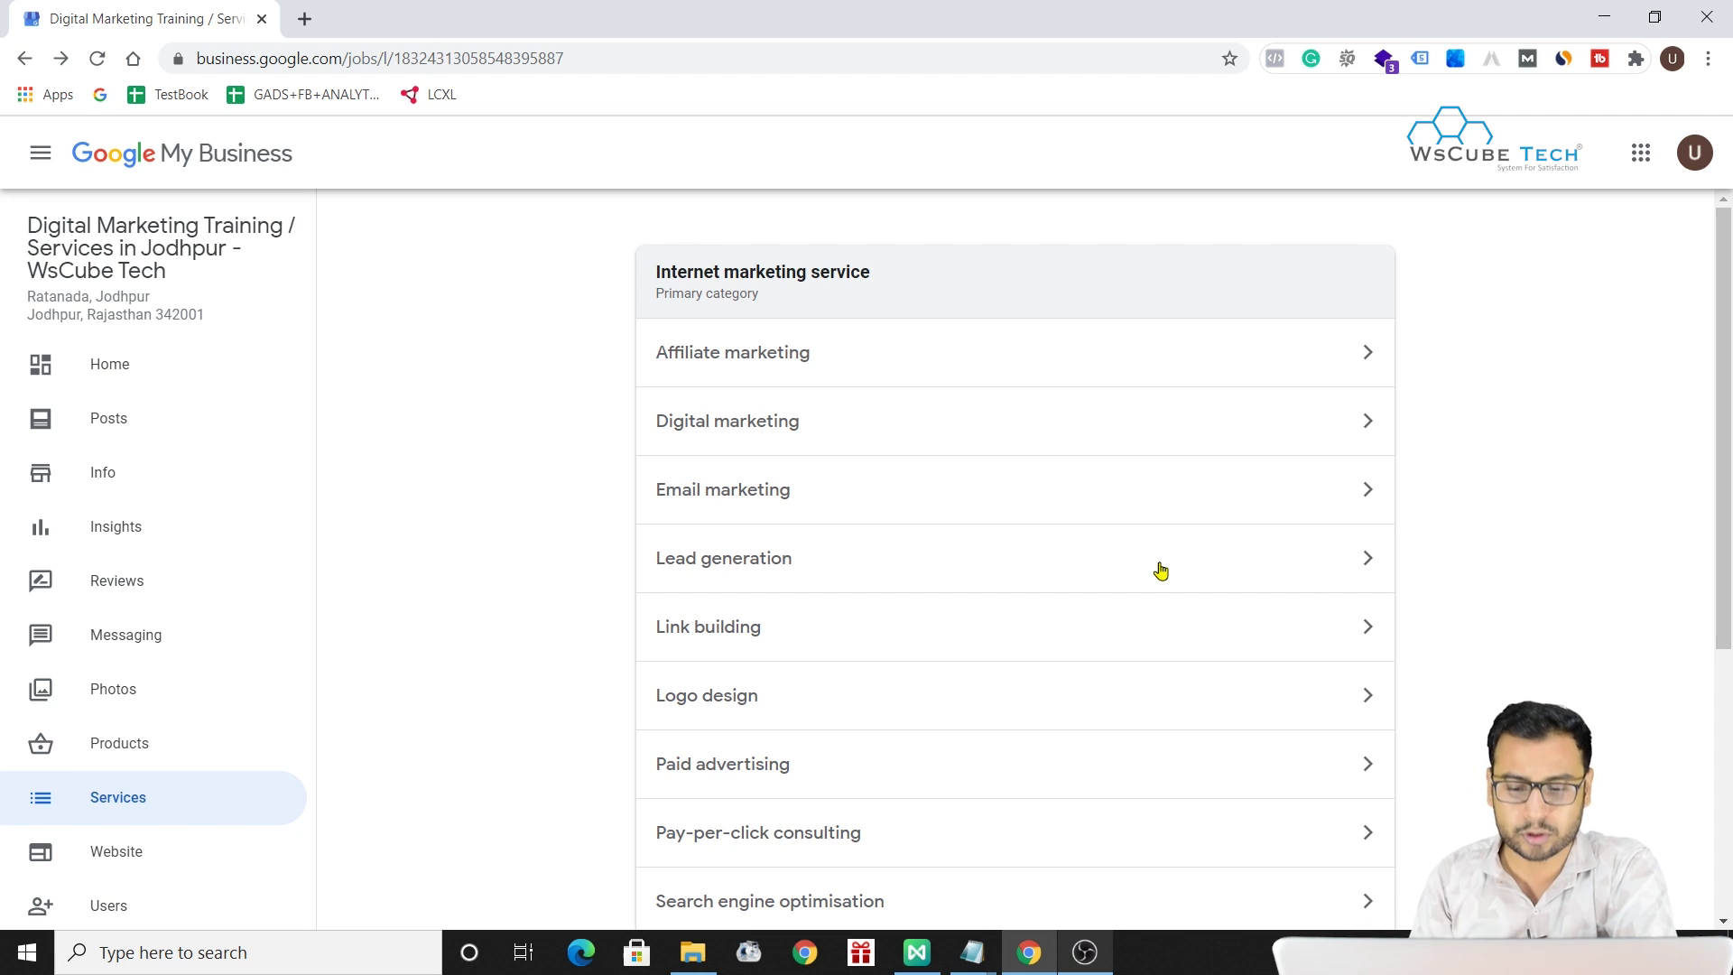
- Start adding another business category, search for "Web deve" and choose Web Designer
{"action": "scroll", "coordinate": [1160, 570], "scroll_direction": "down", "scroll_amount": 2}
{"action": "scroll", "coordinate": [1133, 691], "scroll_direction": "down", "scroll_amount": 2}
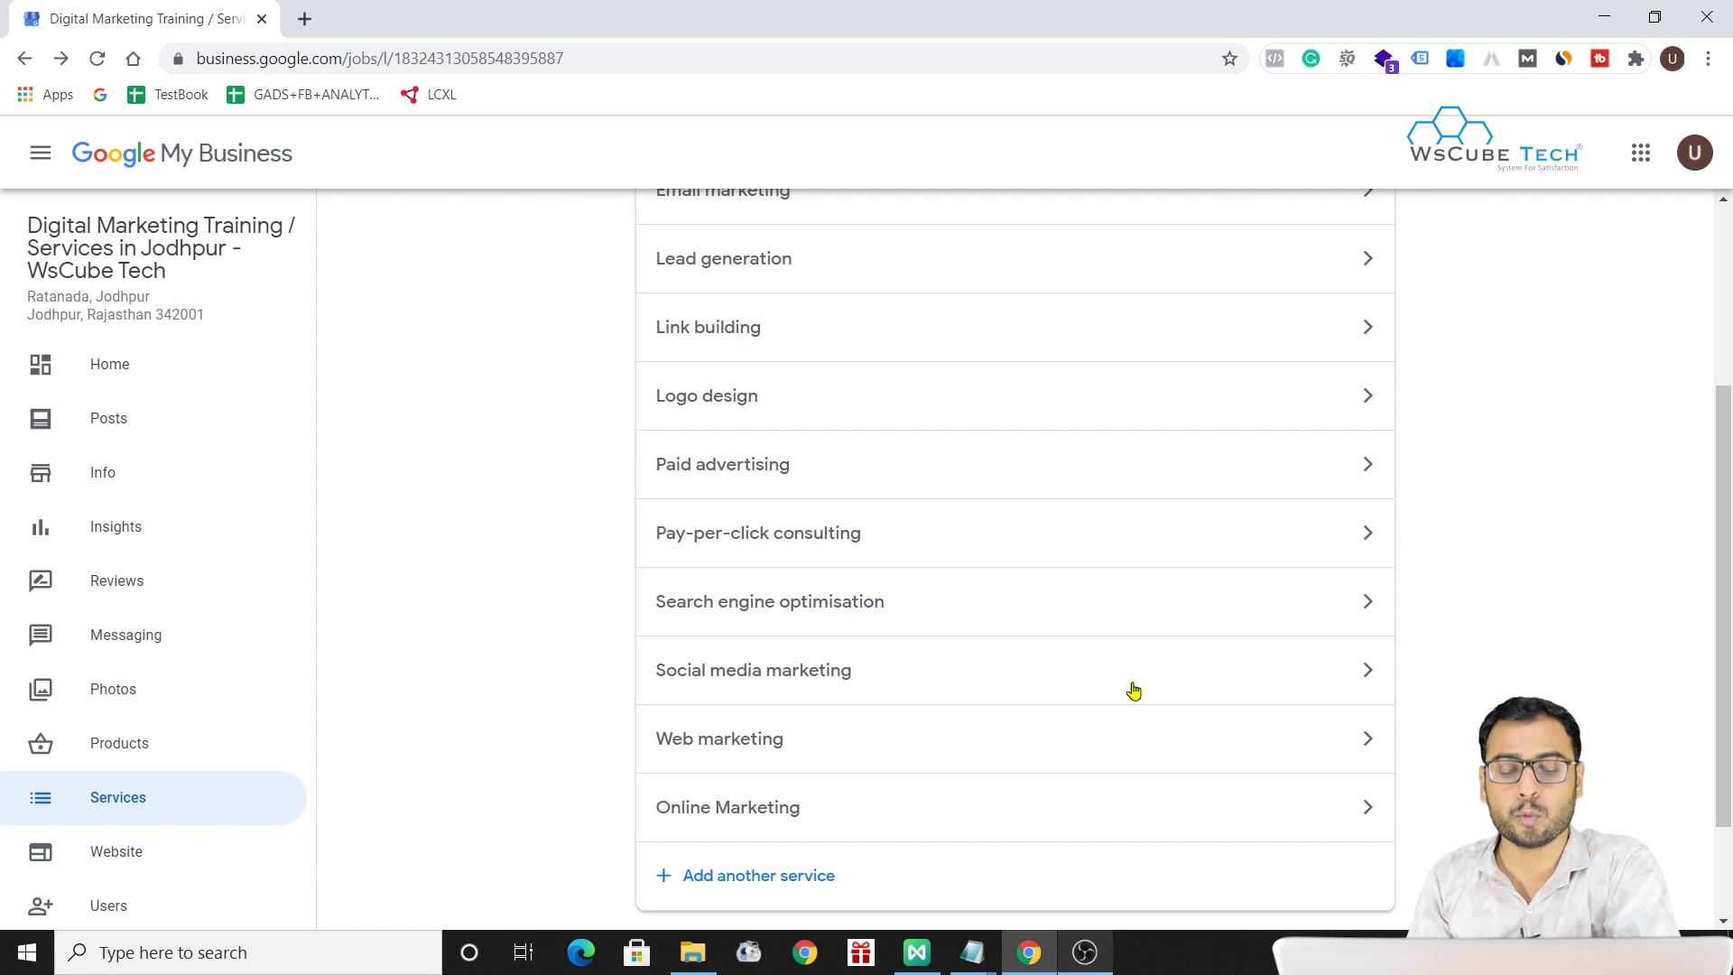
{"action": "scroll", "coordinate": [1134, 691], "scroll_direction": "down", "scroll_amount": 2}
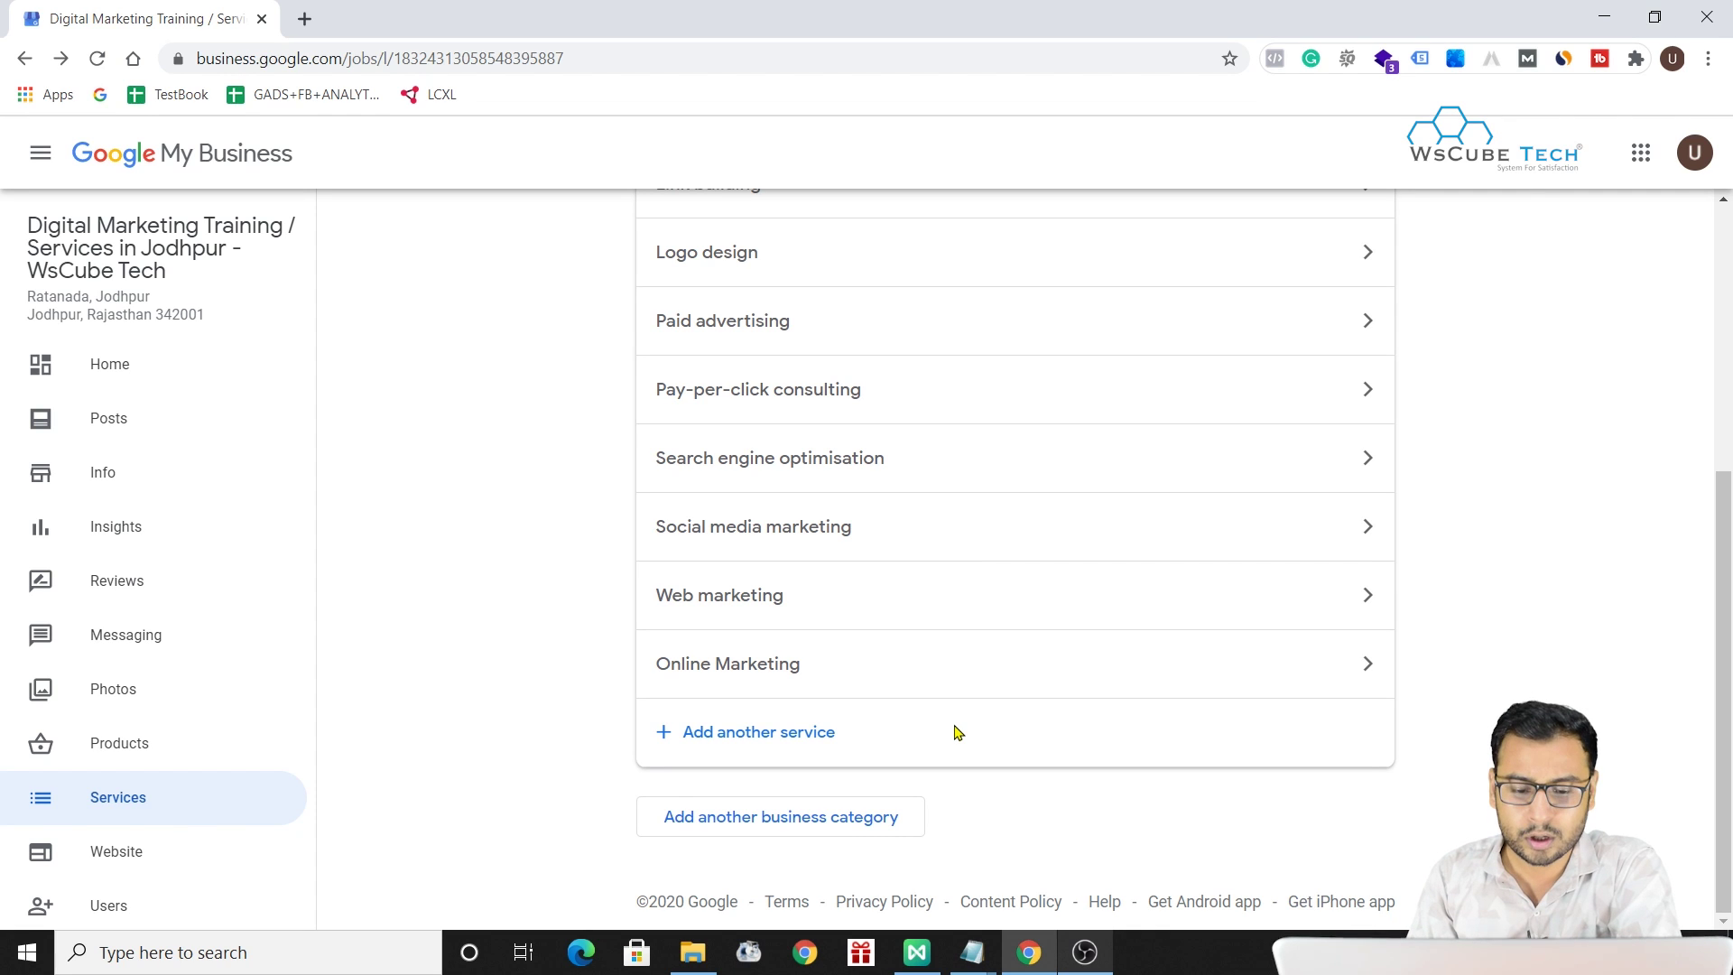
{"action": "left_click", "coordinate": [762, 820]}
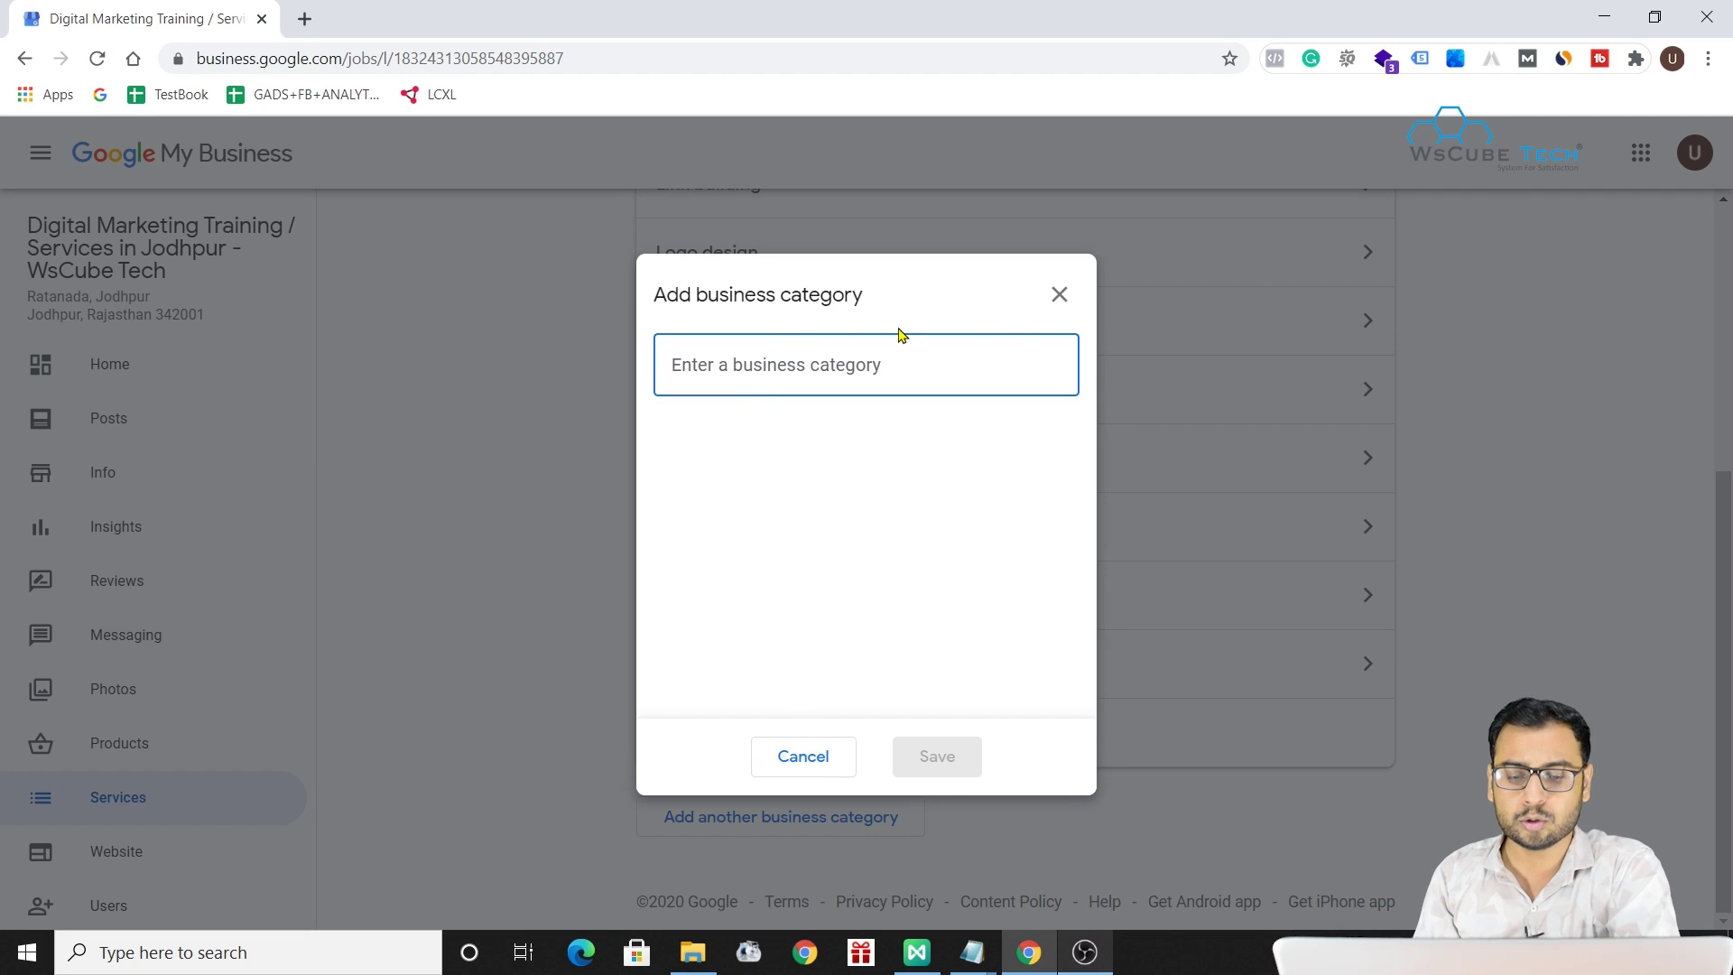
{"action": "type", "text": "Web"}
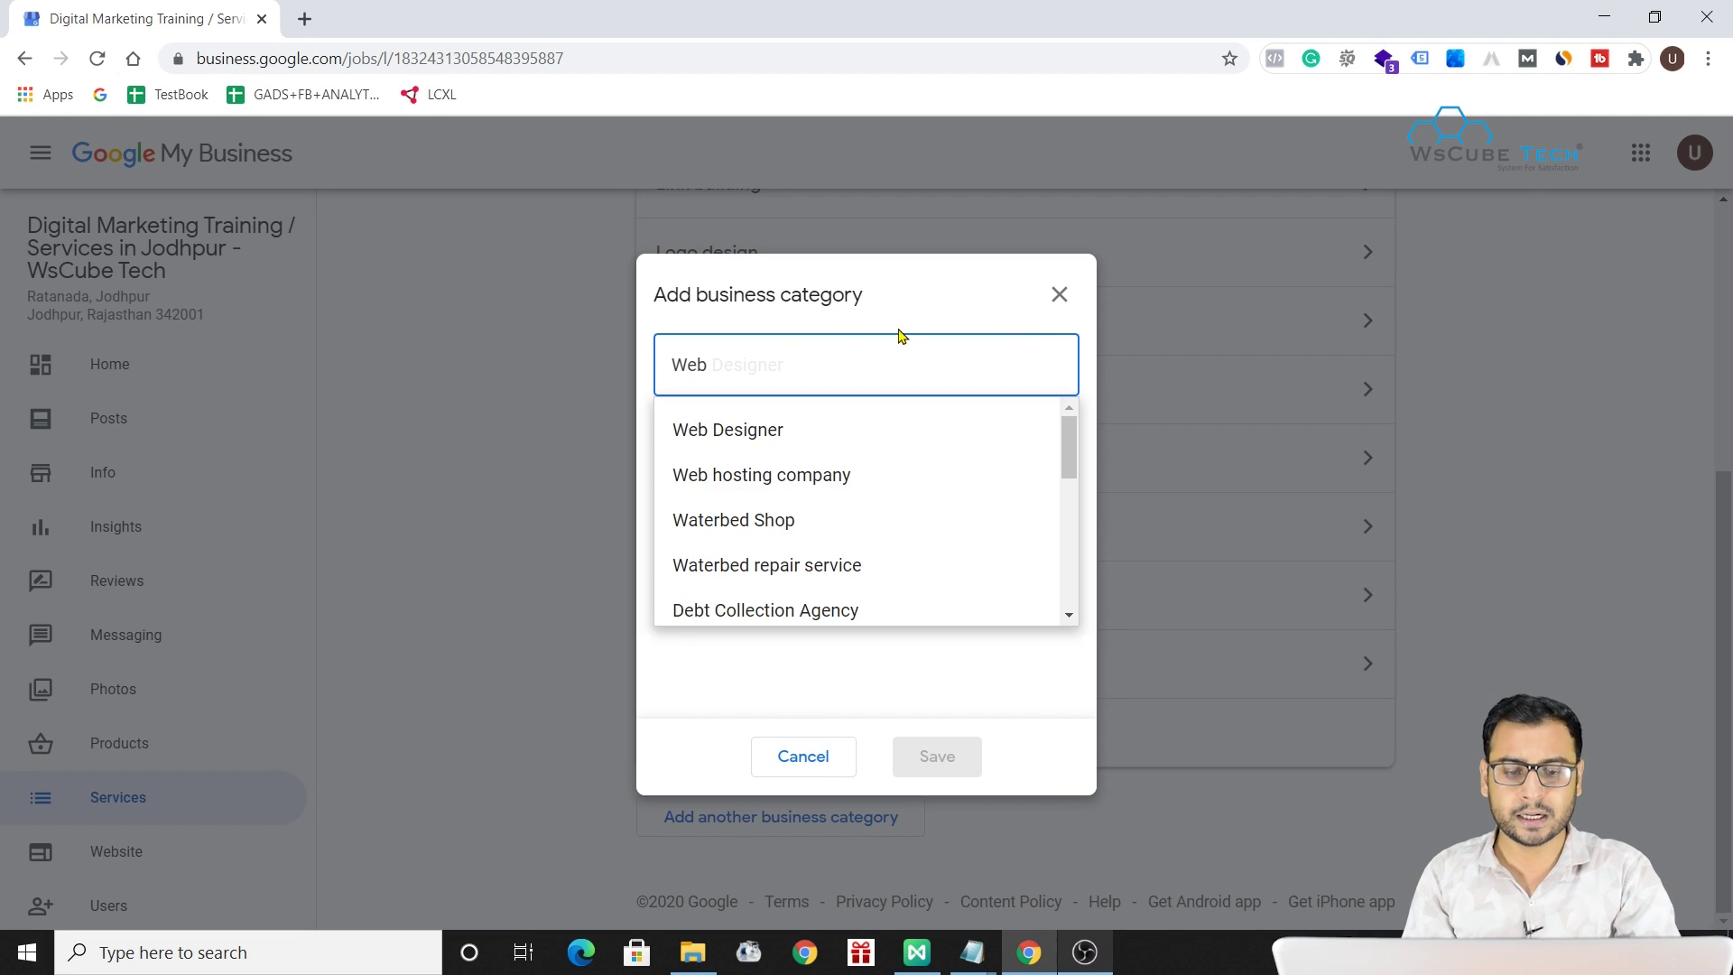
{"action": "scroll", "coordinate": [920, 561], "scroll_direction": "down", "scroll_amount": 2}
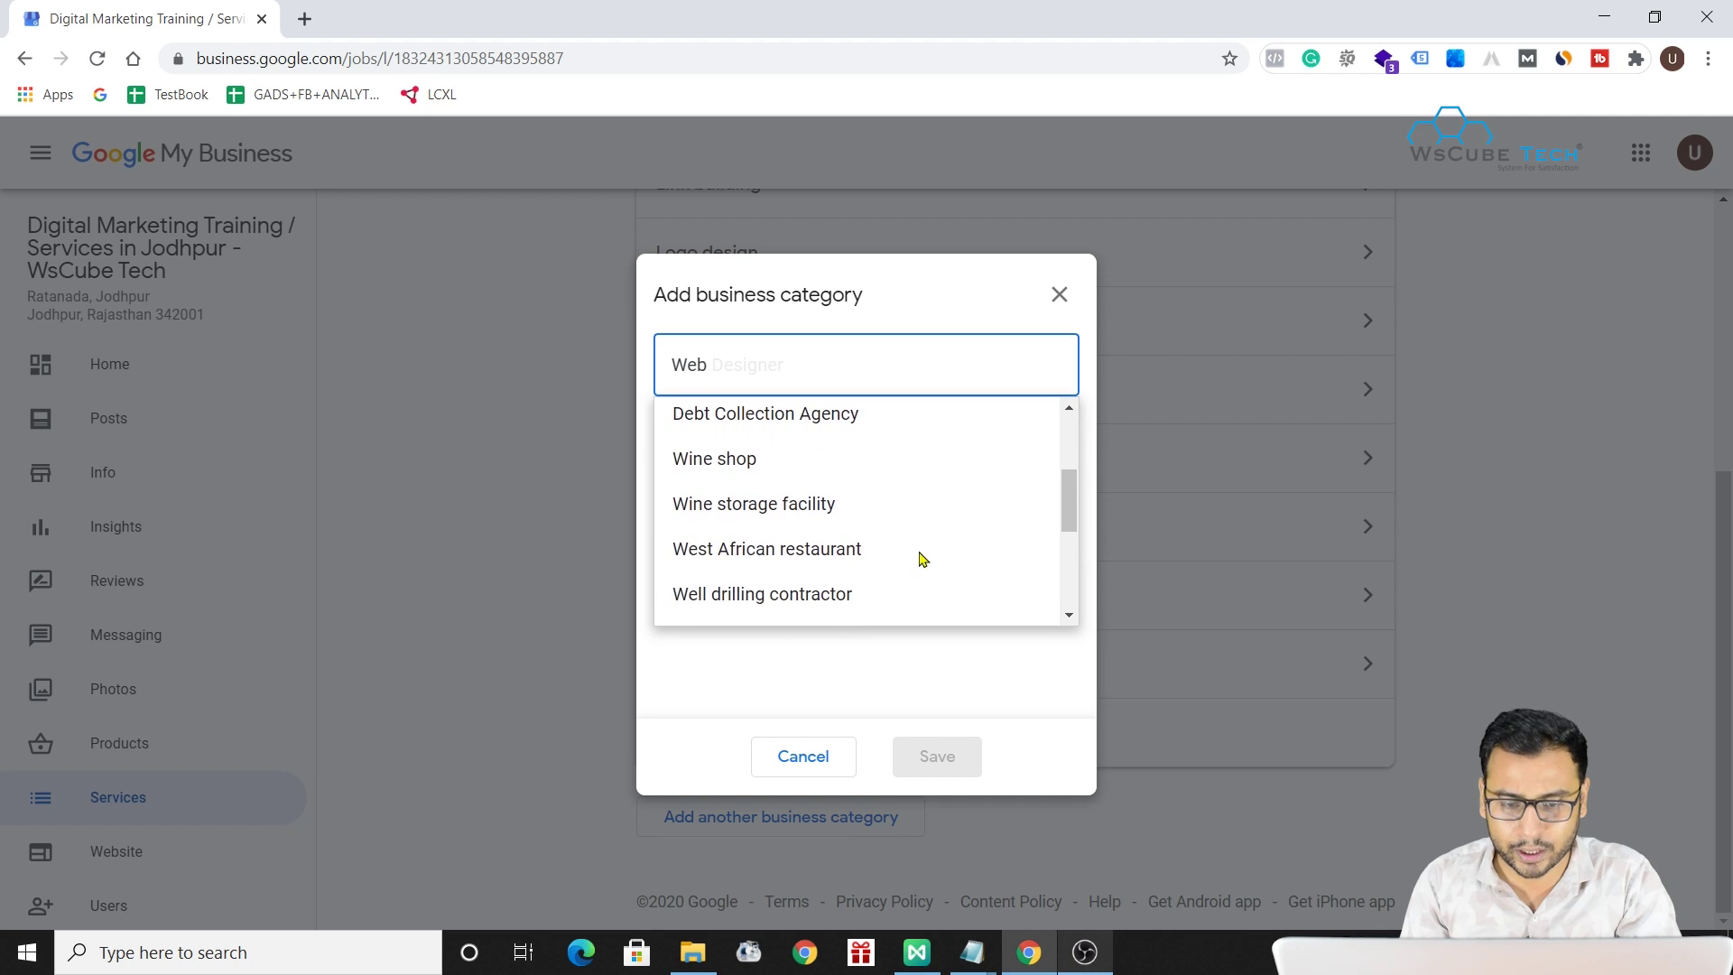
{"action": "scroll", "coordinate": [921, 559], "scroll_direction": "up", "scroll_amount": 2}
{"action": "type", "text": "deve"}
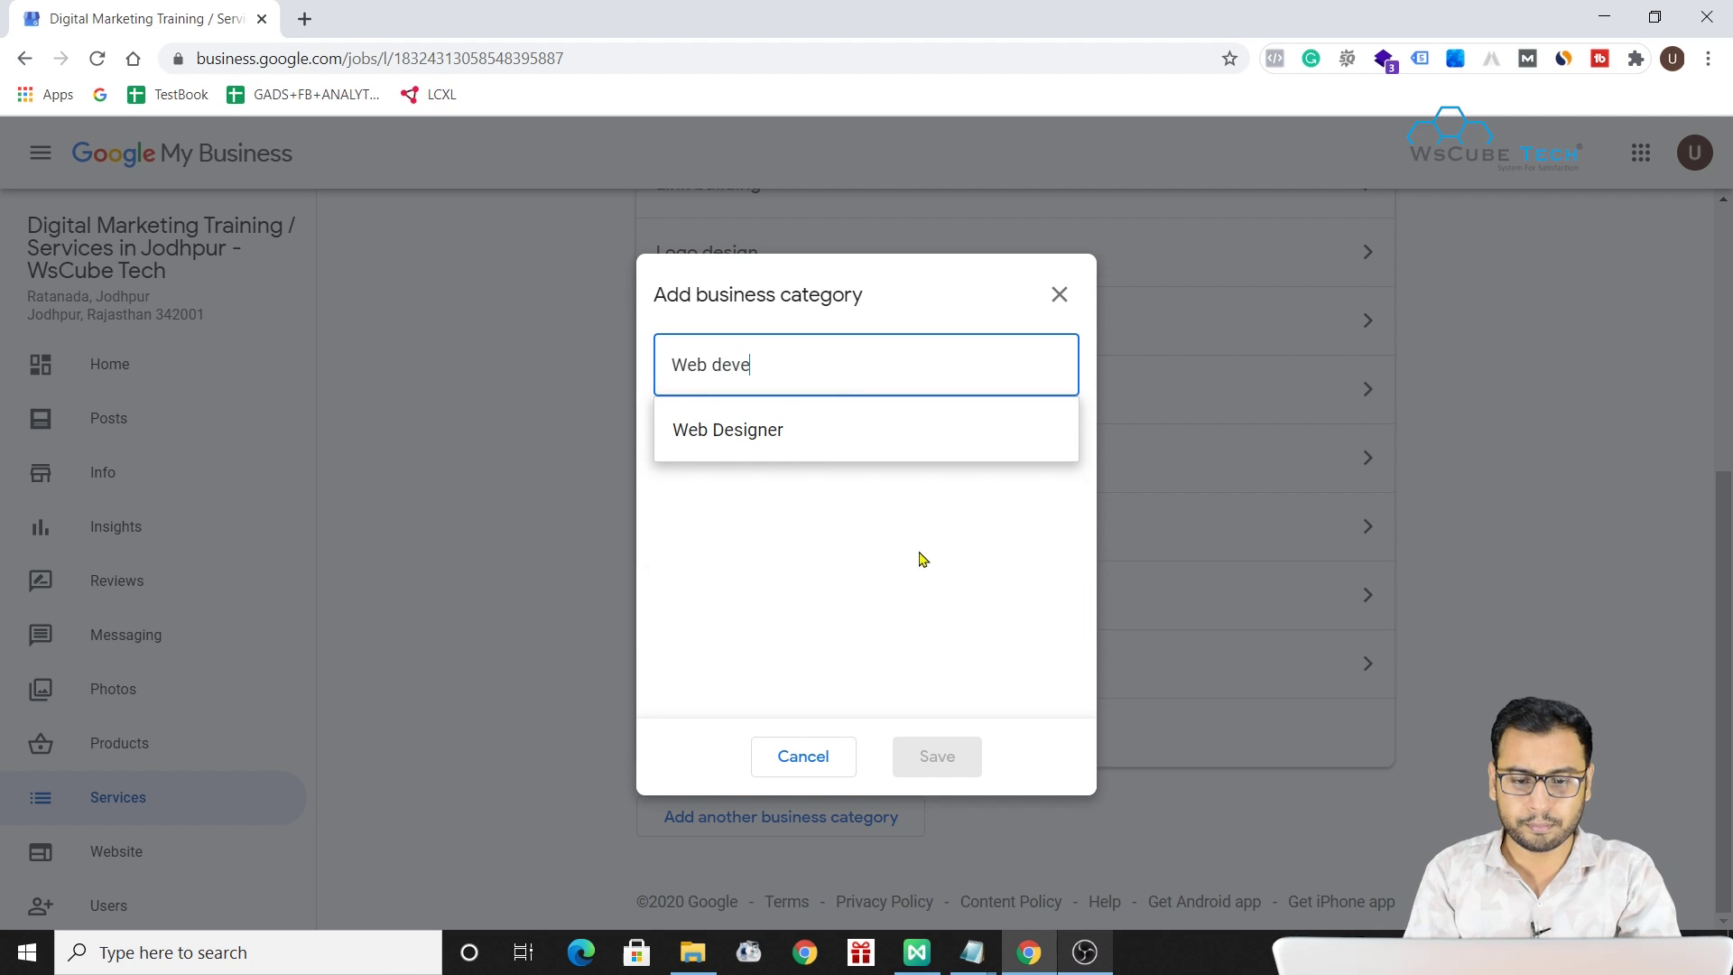
{"action": "left_click", "coordinate": [767, 433]}
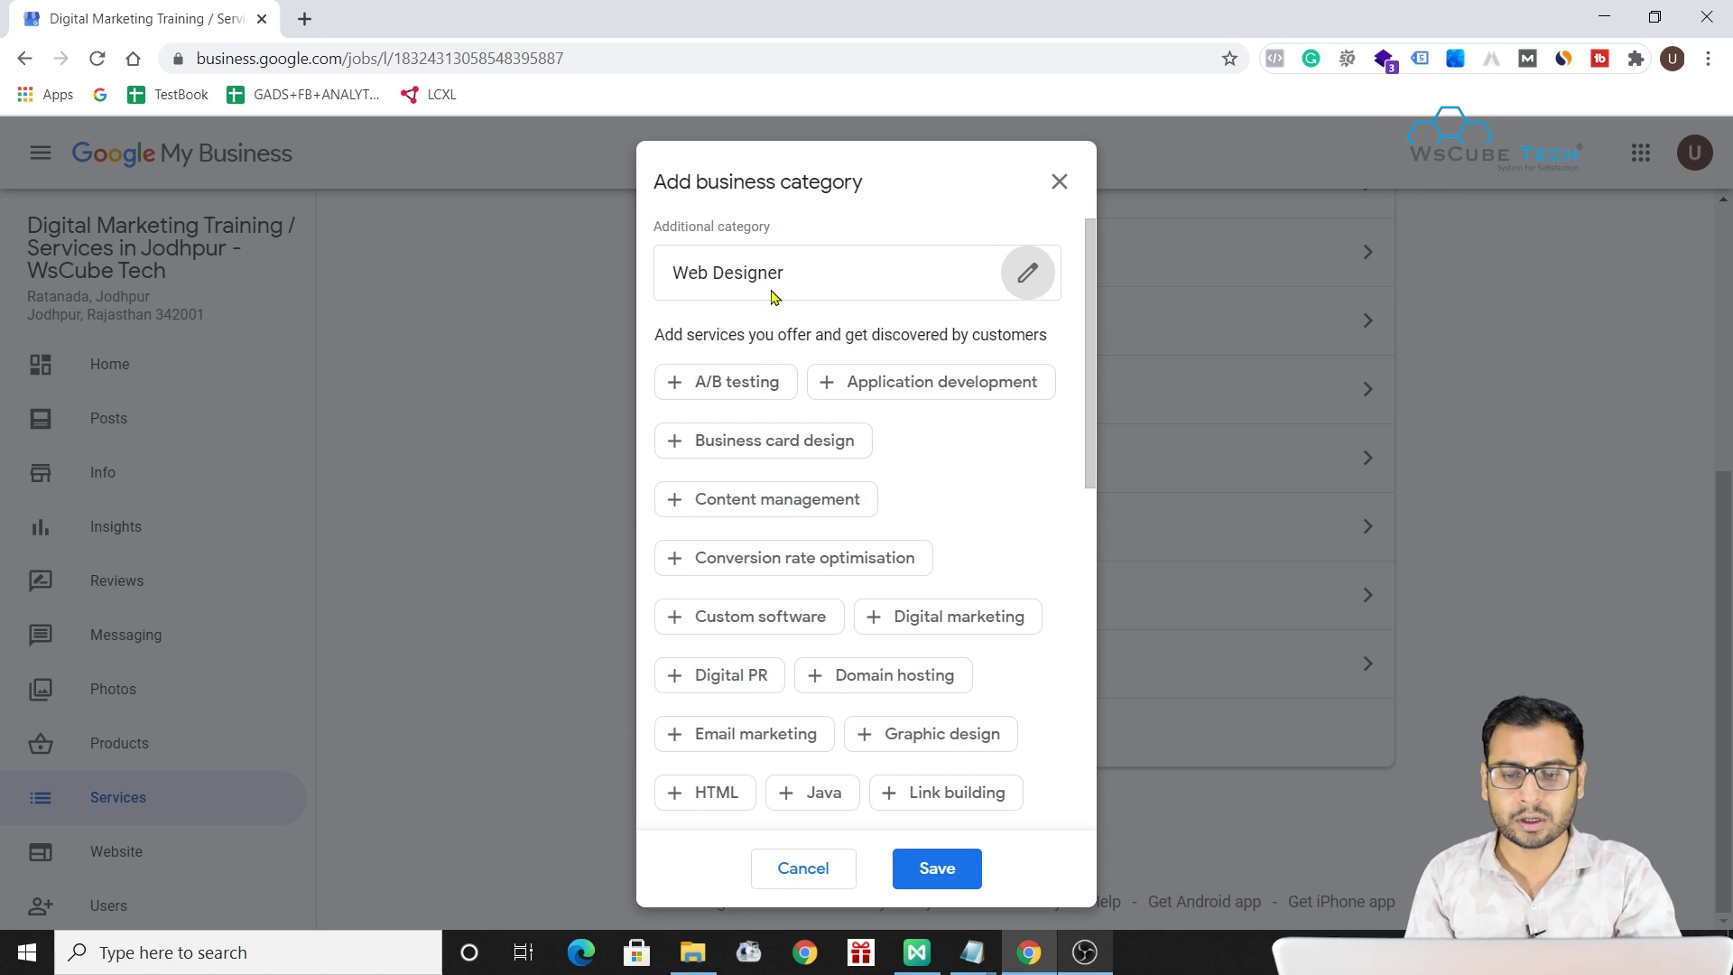
- Select Custom software, Software development, Web design, Web development and Web hosting as services for the Web Designer category
{"action": "scroll", "coordinate": [1026, 465], "scroll_direction": "down", "scroll_amount": 1}
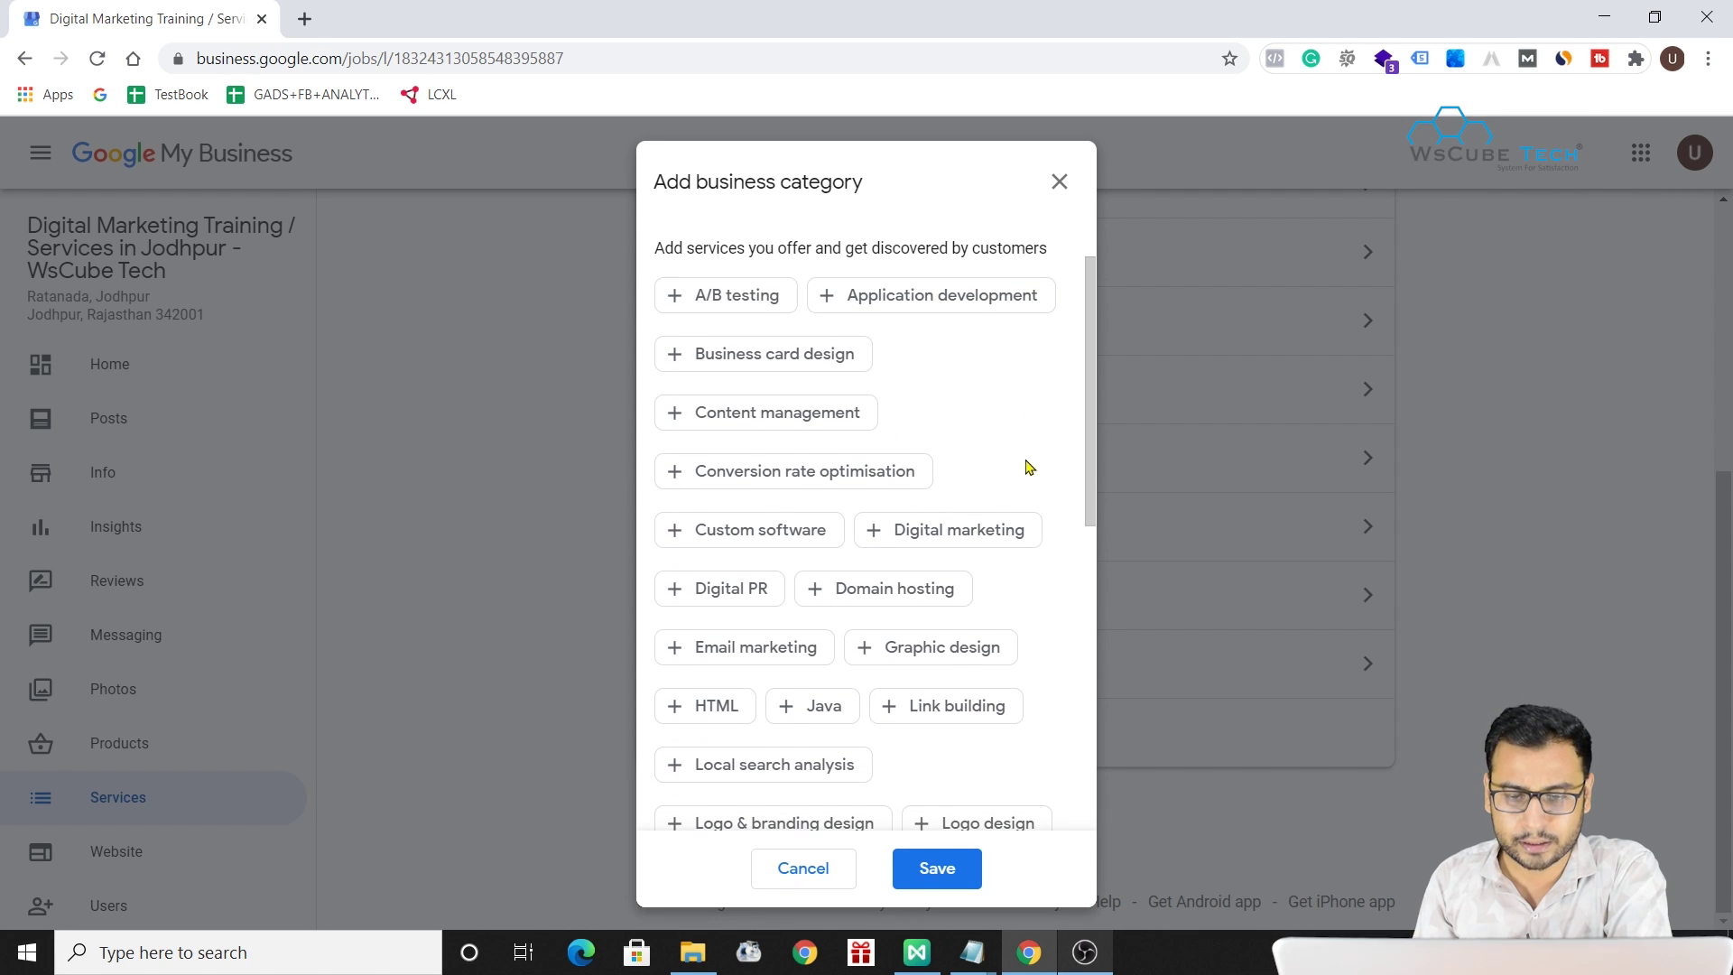
{"action": "left_click", "coordinate": [723, 532]}
{"action": "scroll", "coordinate": [1058, 731], "scroll_direction": "down", "scroll_amount": 4}
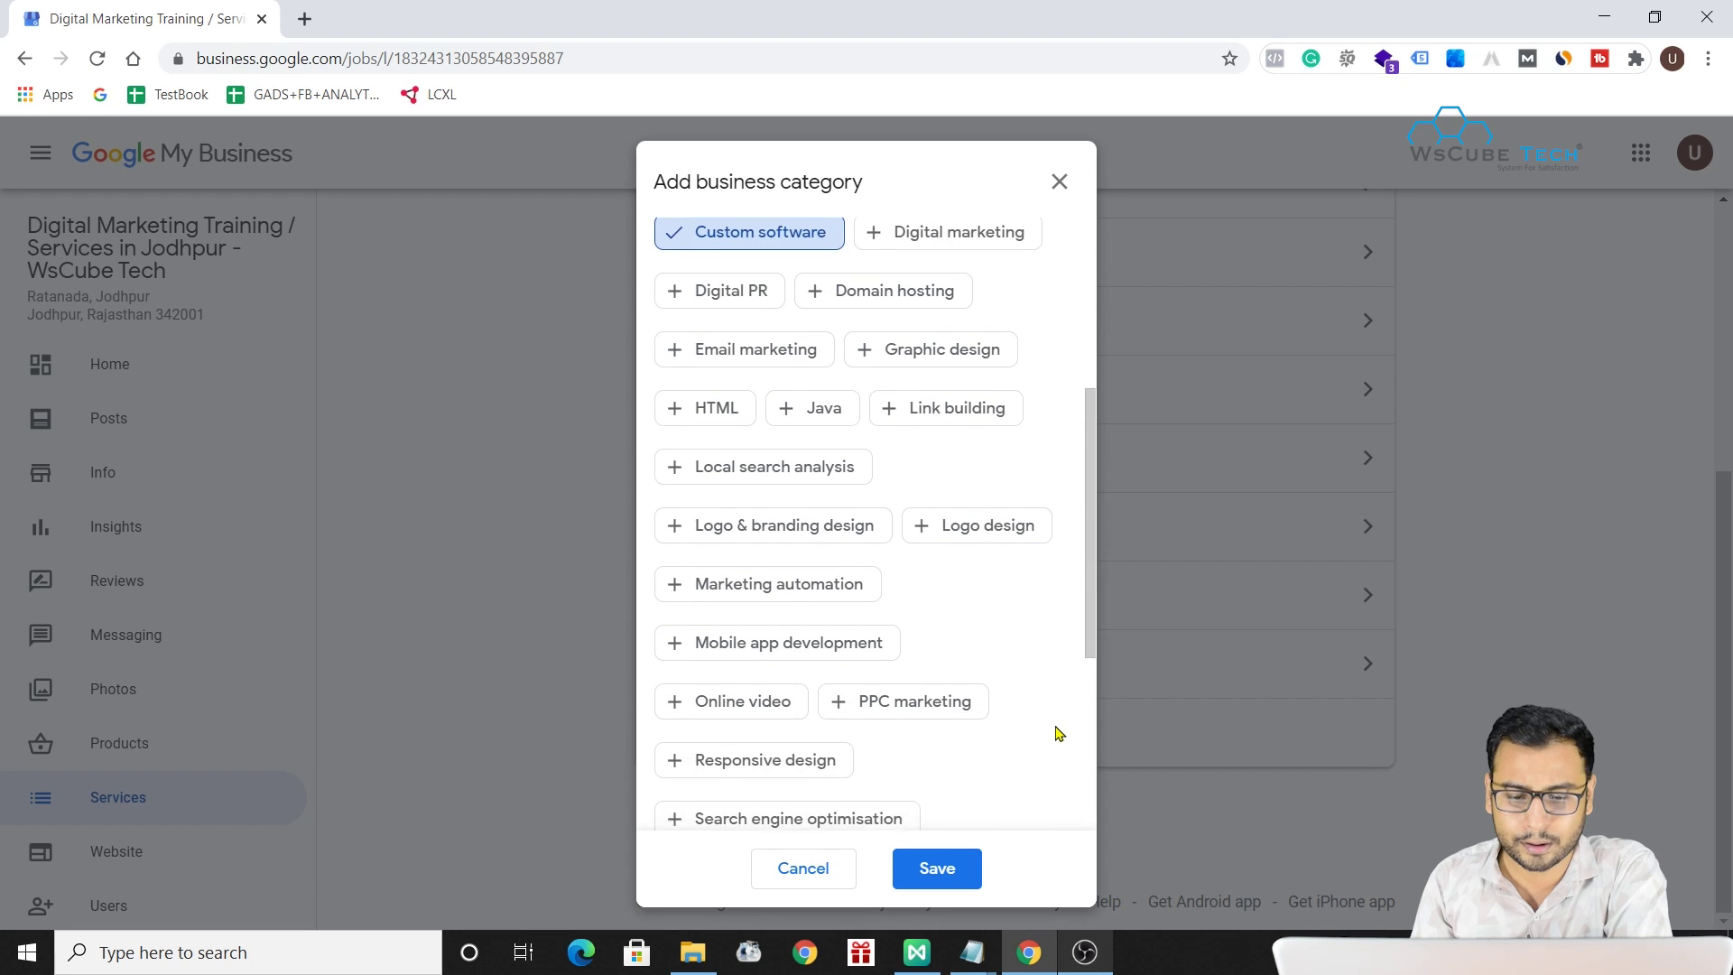
{"action": "scroll", "coordinate": [923, 778], "scroll_direction": "down", "scroll_amount": 2}
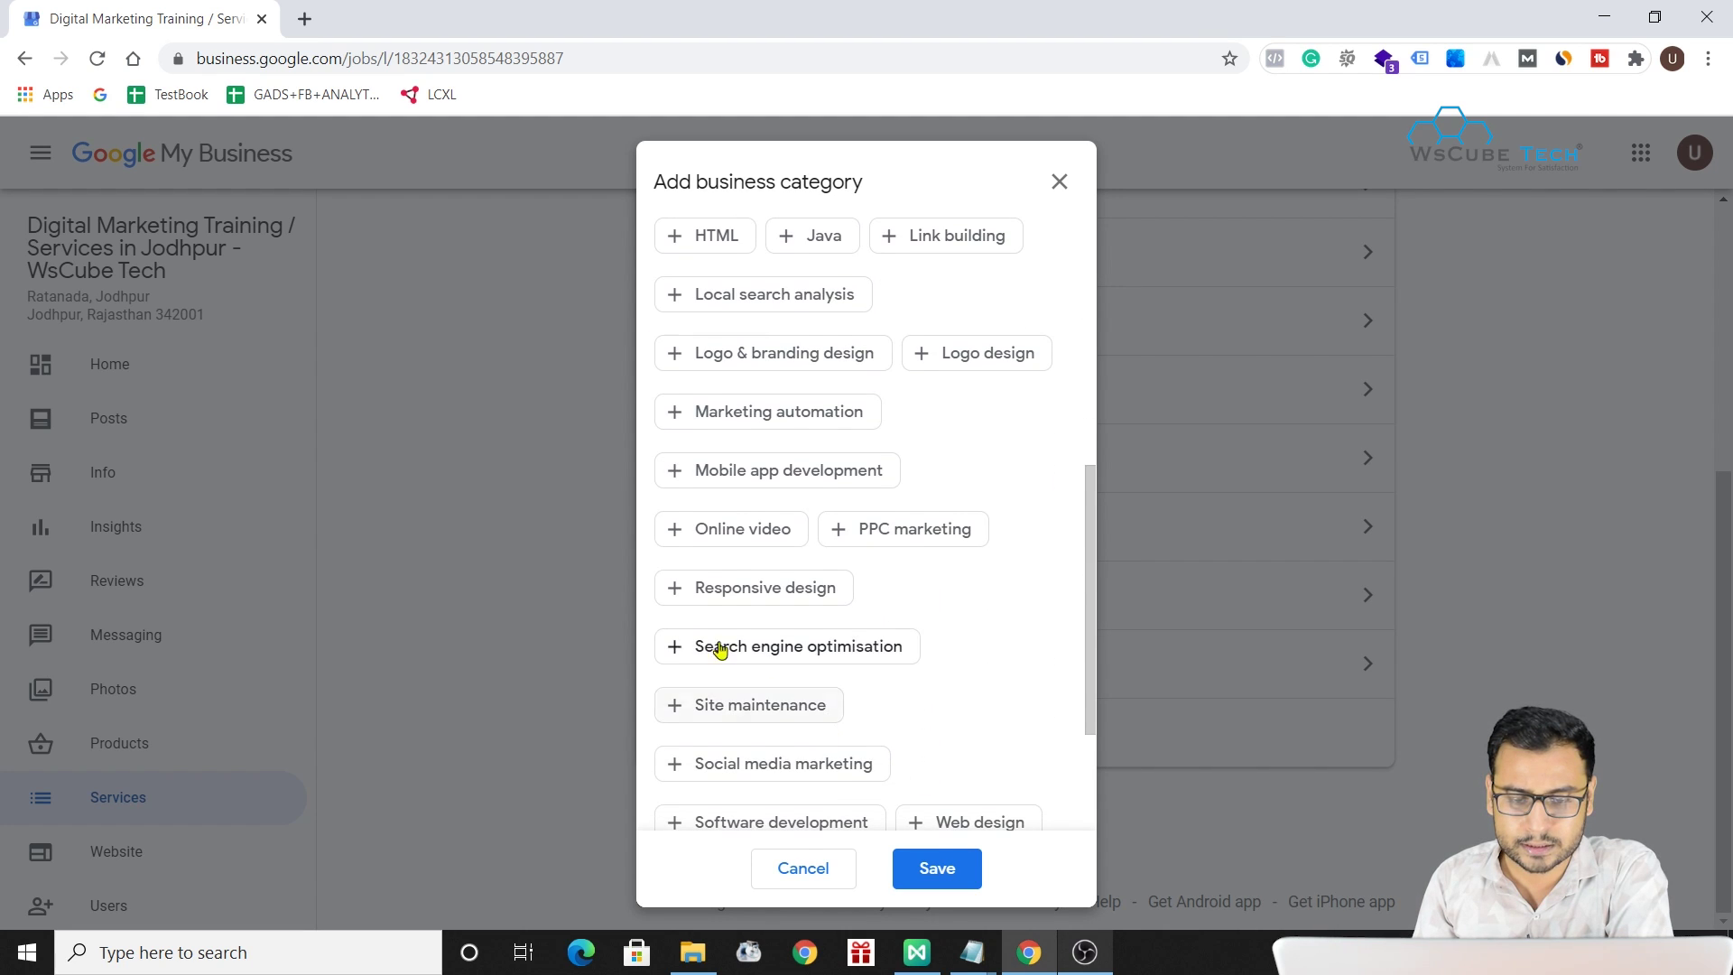
{"action": "scroll", "coordinate": [919, 542], "scroll_direction": "down", "scroll_amount": 3}
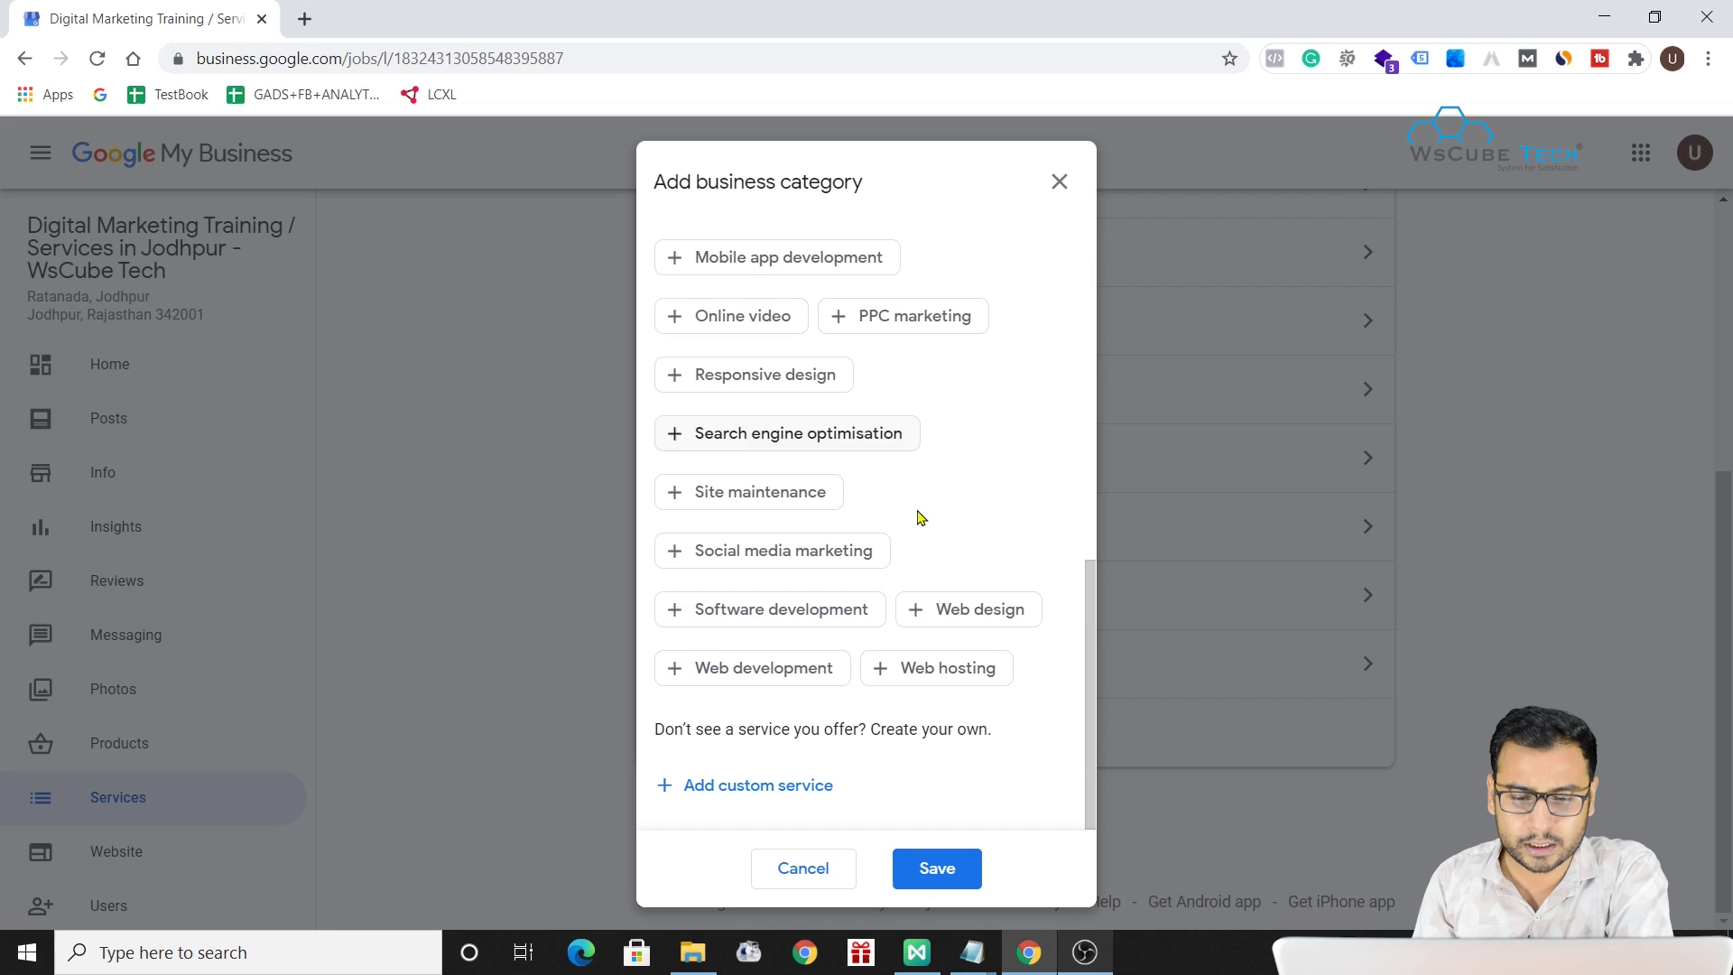
{"action": "left_click", "coordinate": [706, 617]}
{"action": "left_click", "coordinate": [978, 611]}
{"action": "left_click", "coordinate": [763, 670]}
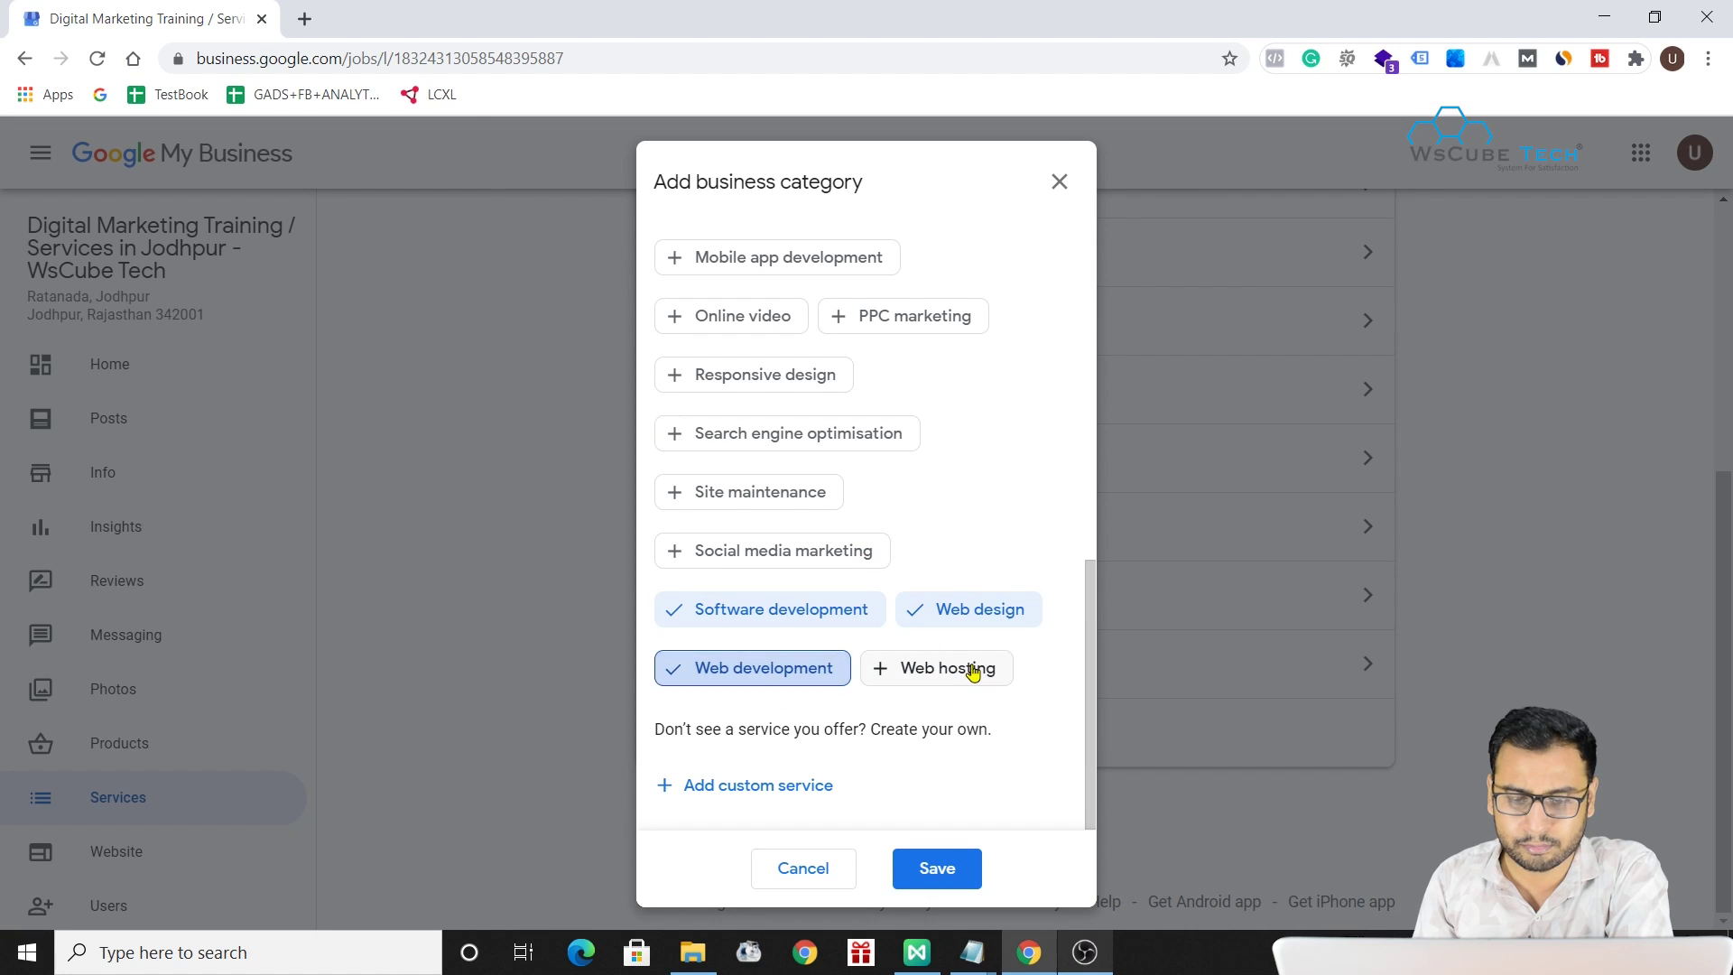
{"action": "left_click", "coordinate": [970, 669]}
- Also select Responsive design and HTML as services for the Web Designer category
{"action": "scroll", "coordinate": [959, 483], "scroll_direction": "up", "scroll_amount": 4}
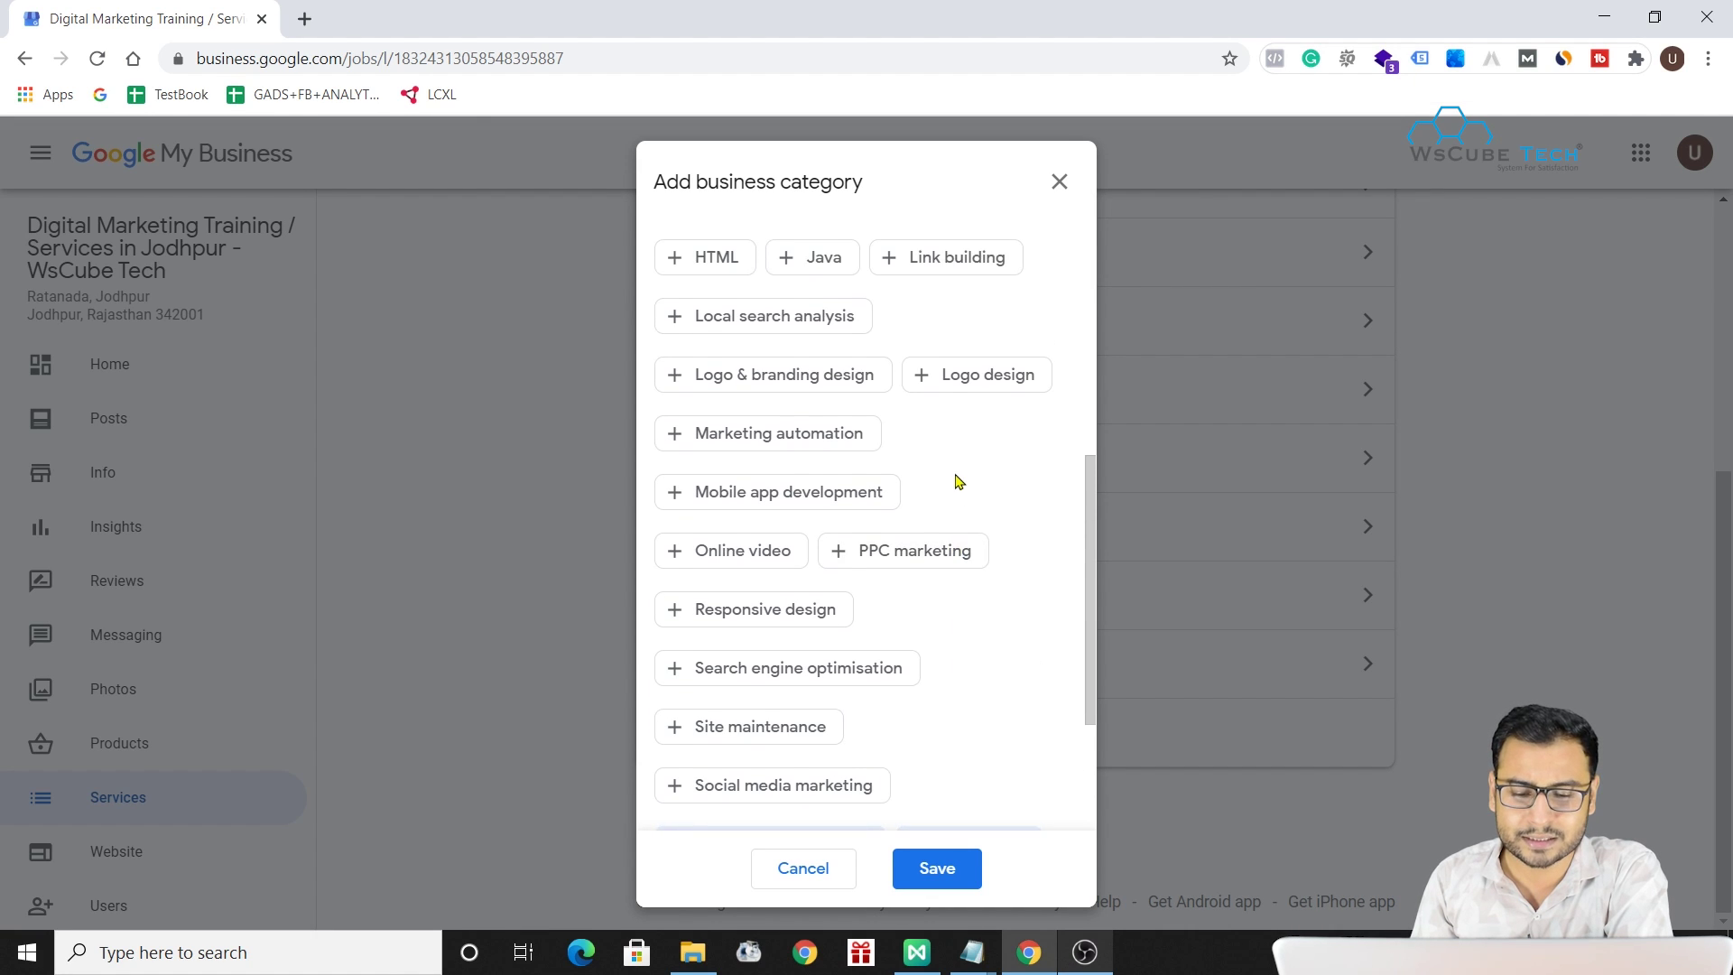
{"action": "left_click", "coordinate": [735, 672]}
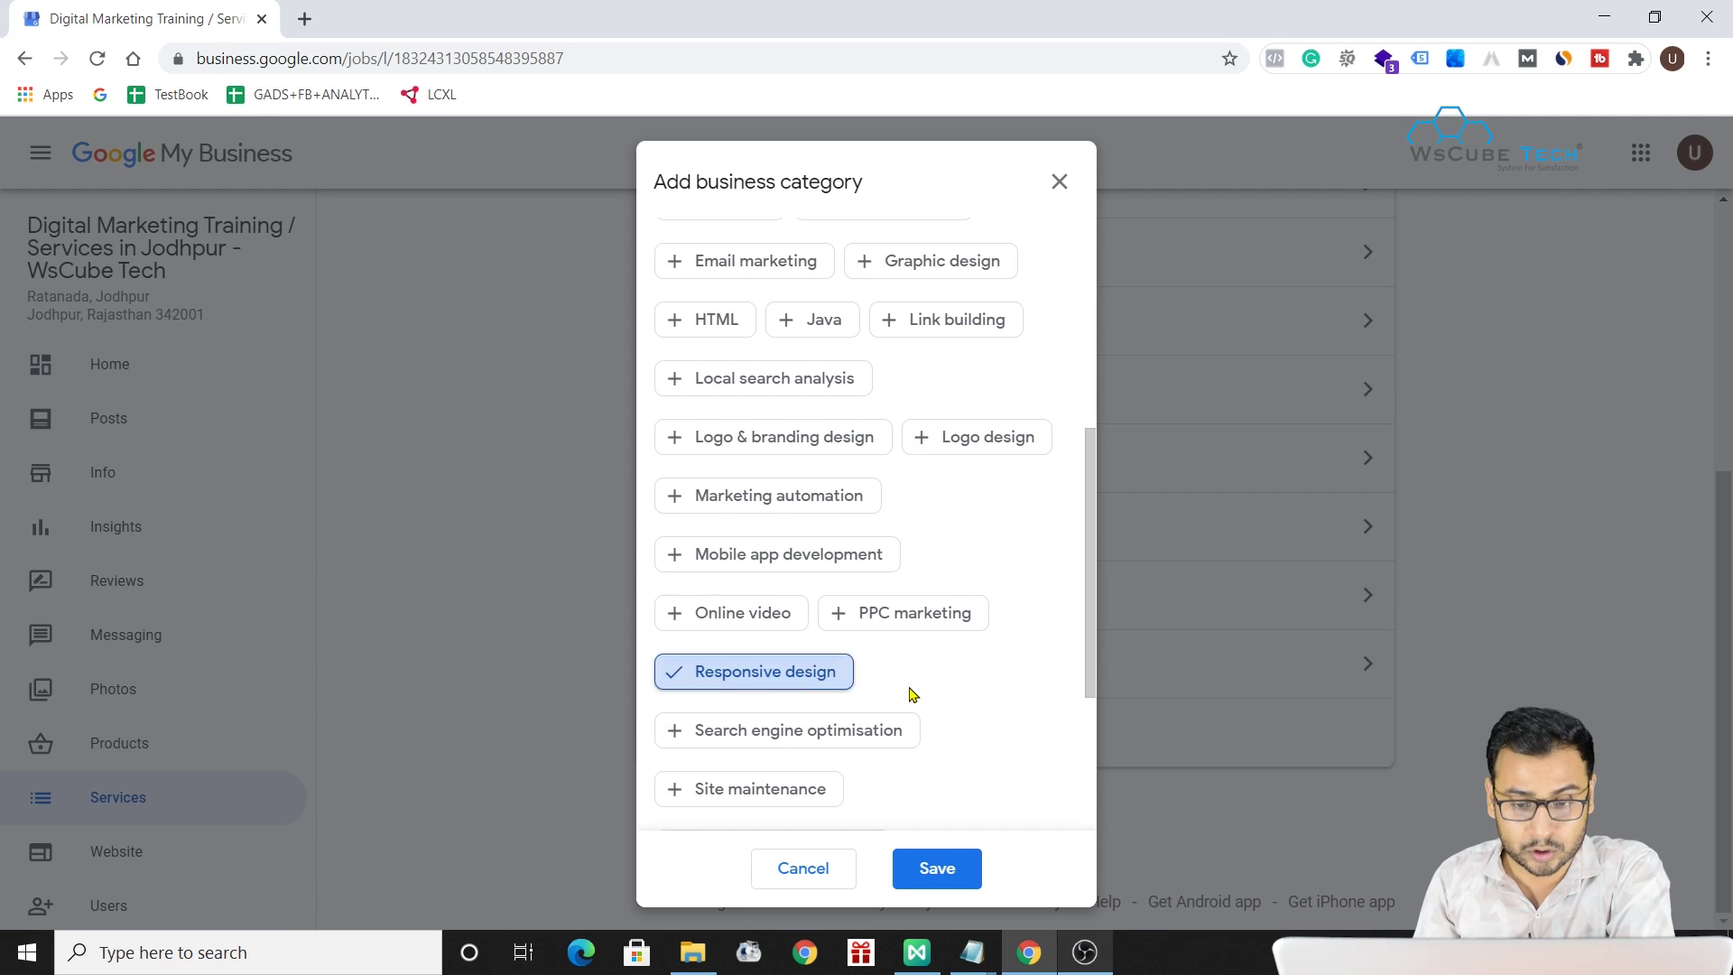
{"action": "scroll", "coordinate": [911, 694], "scroll_direction": "up", "scroll_amount": 1}
{"action": "scroll", "coordinate": [915, 479], "scroll_direction": "up", "scroll_amount": 3}
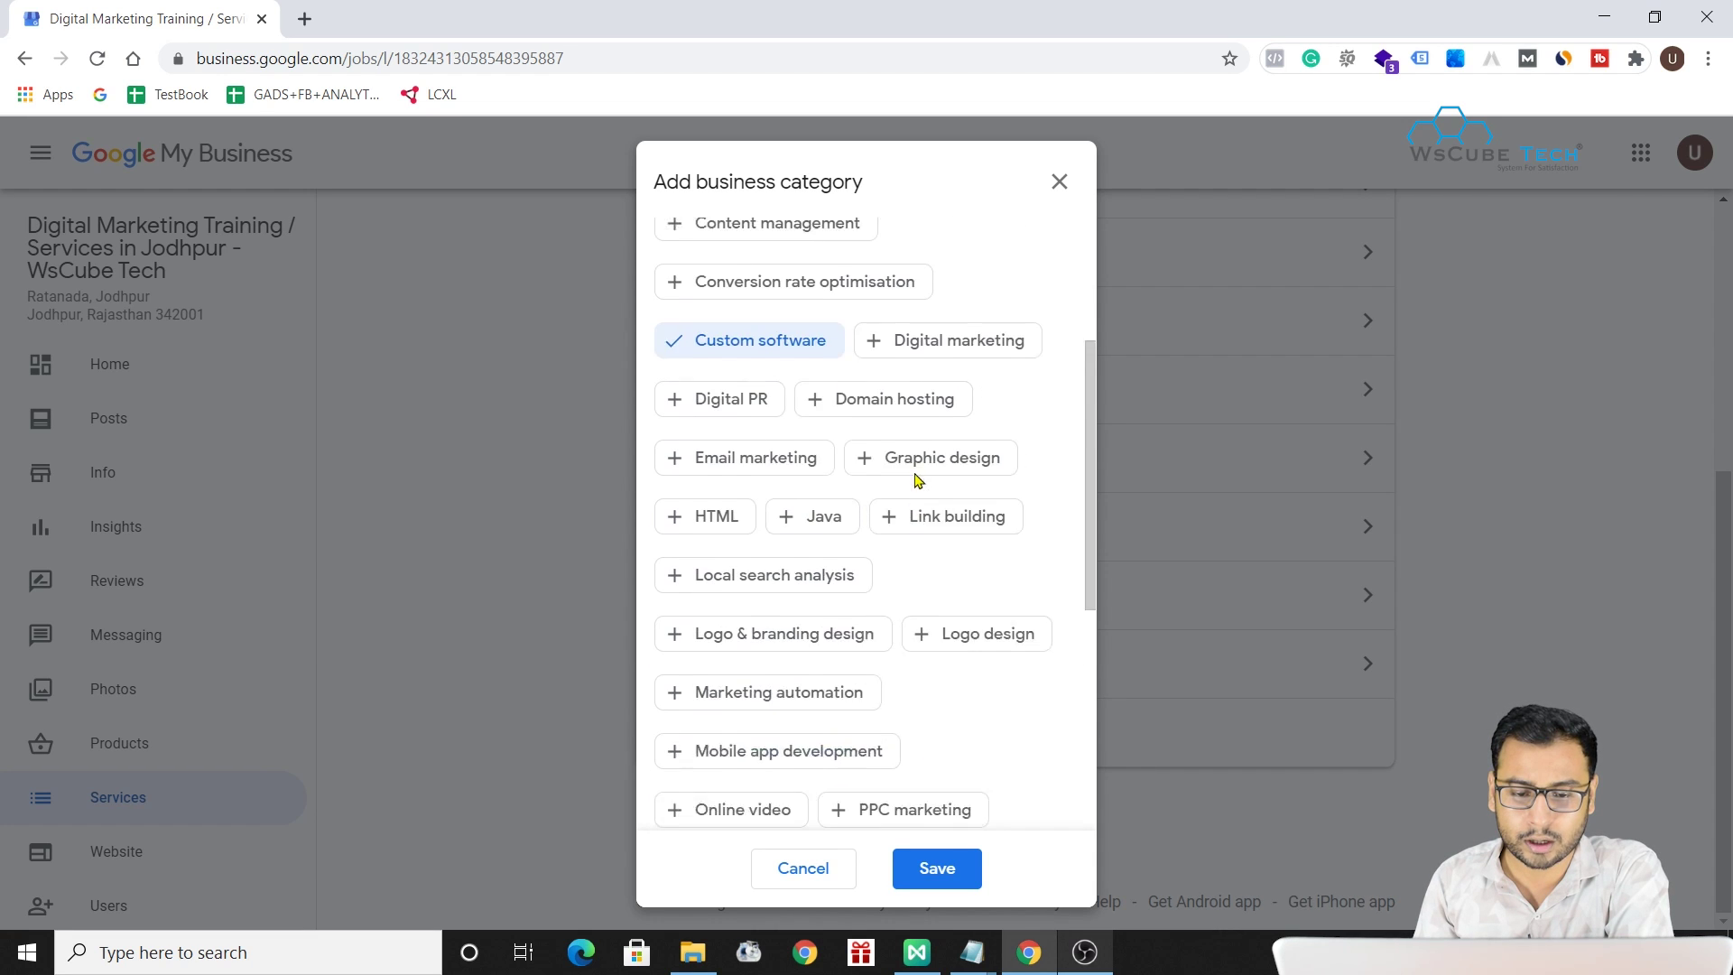
{"action": "scroll", "coordinate": [915, 480], "scroll_direction": "up", "scroll_amount": 1}
{"action": "left_click", "coordinate": [707, 693]}
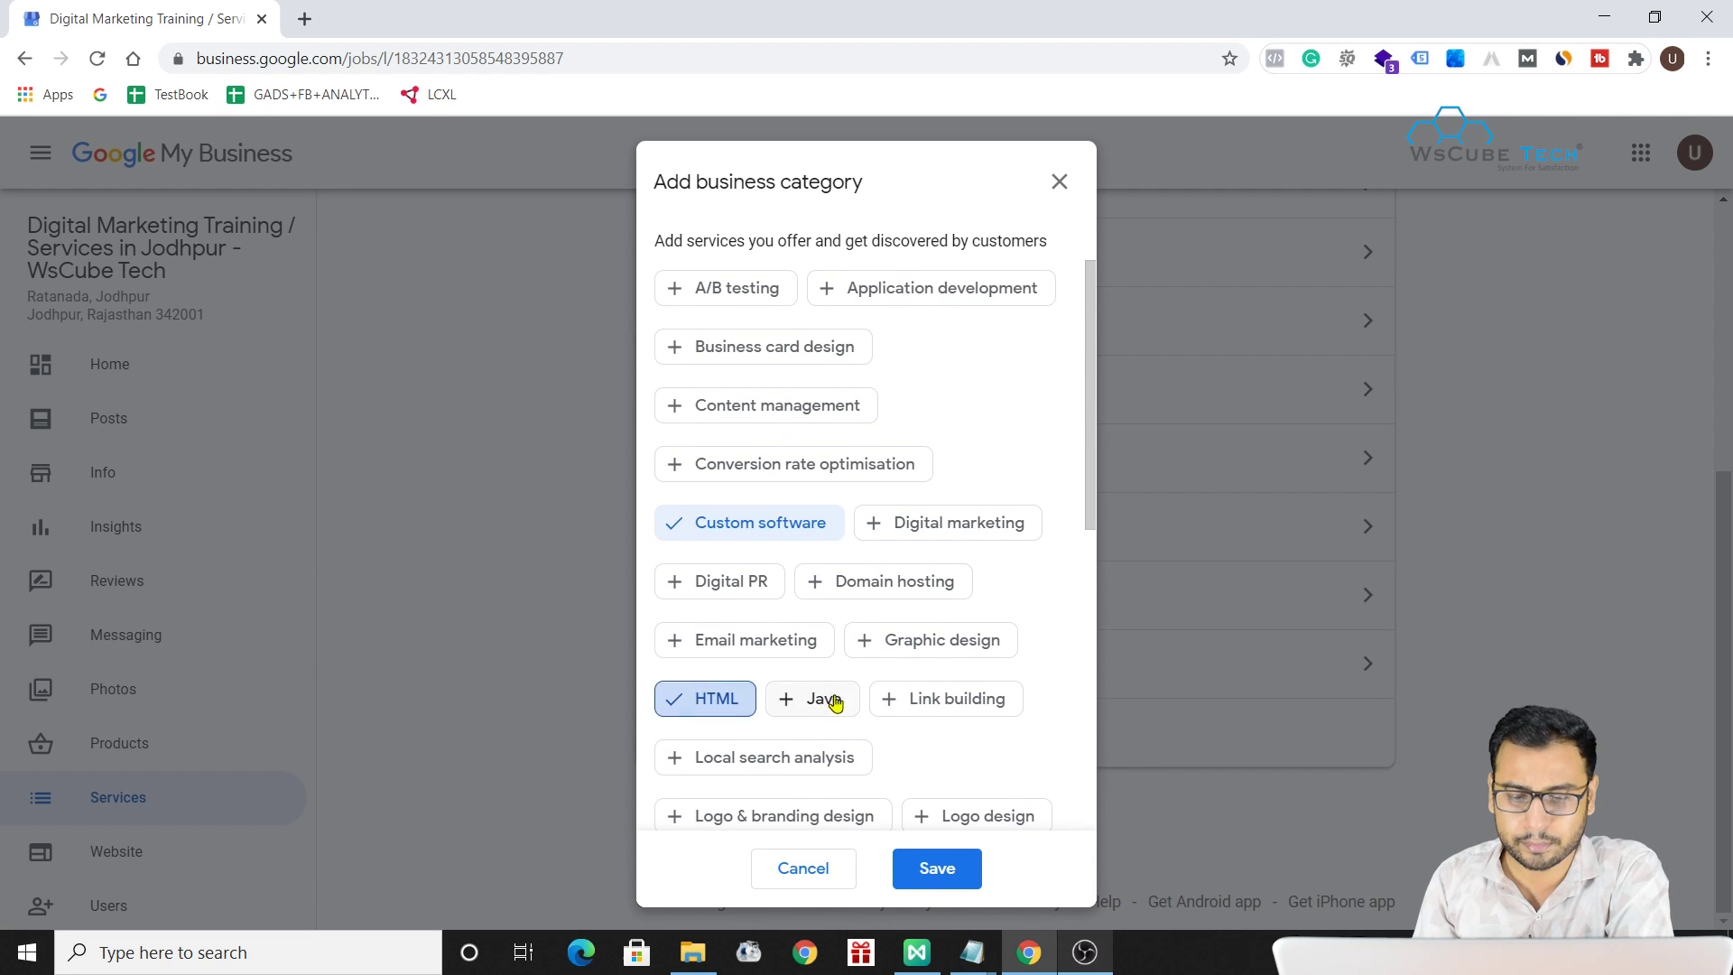
{"action": "scroll", "coordinate": [1046, 548], "scroll_direction": "up", "scroll_amount": 1}
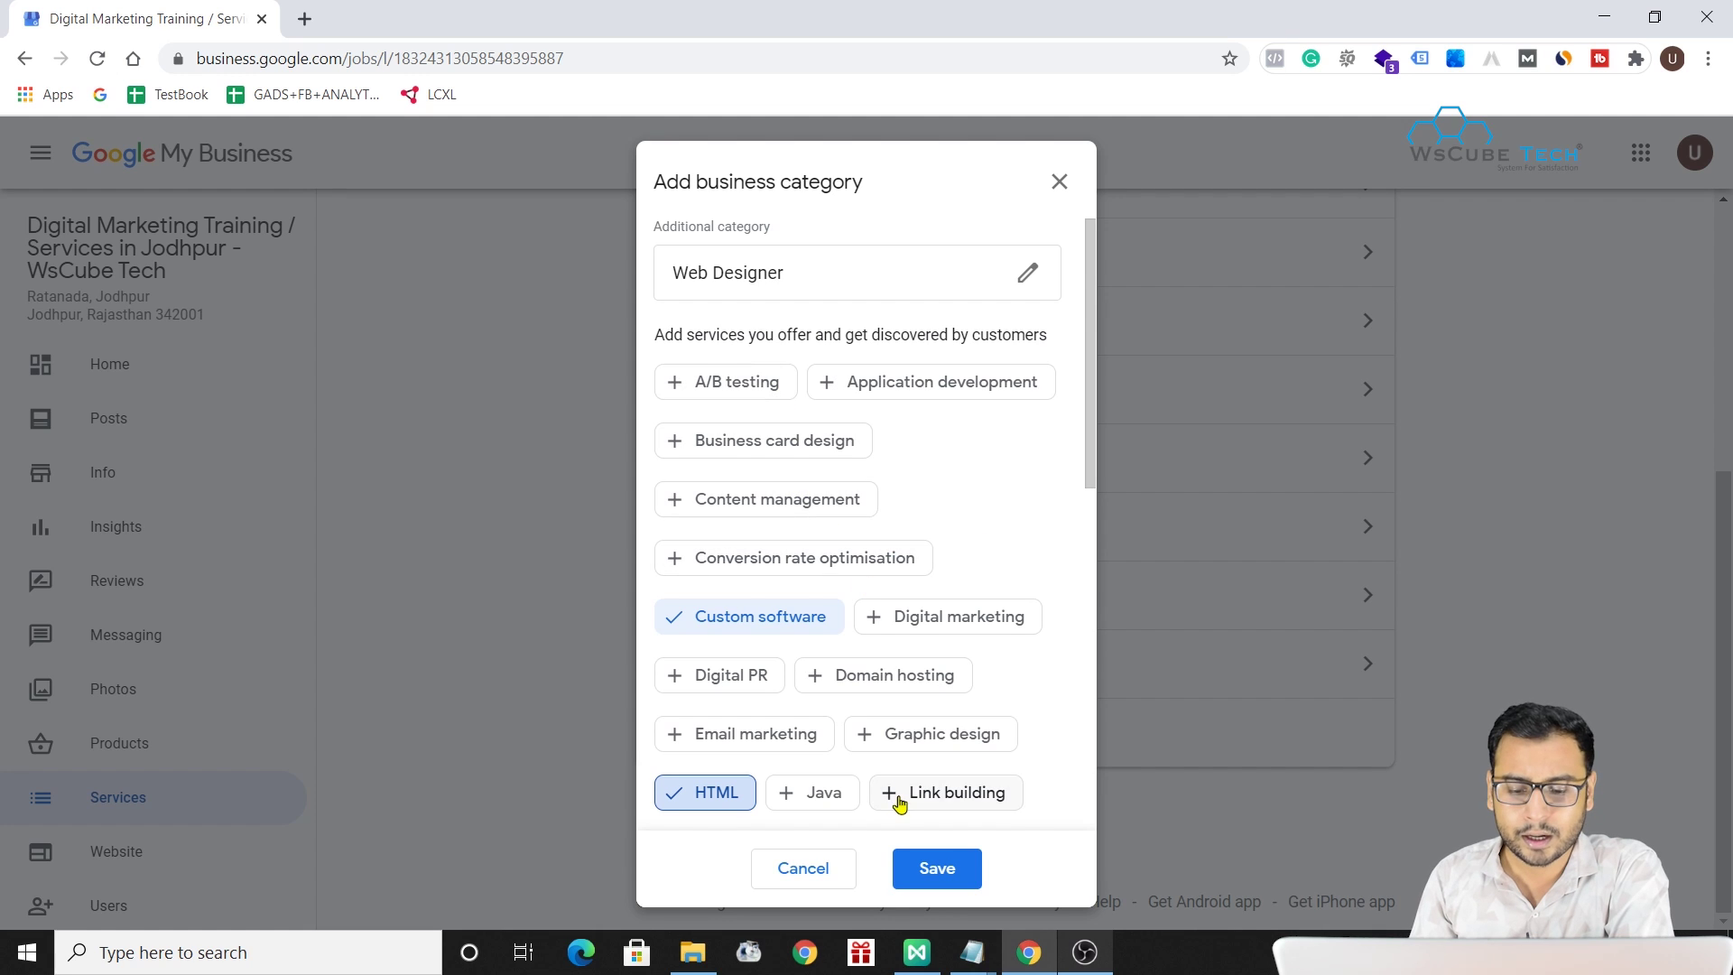
- Add a custom service named "Wordpess Developement" to the Web Designer category and save the category
{"action": "scroll", "coordinate": [921, 578], "scroll_direction": "down", "scroll_amount": 10}
{"action": "left_click", "coordinate": [689, 785]}
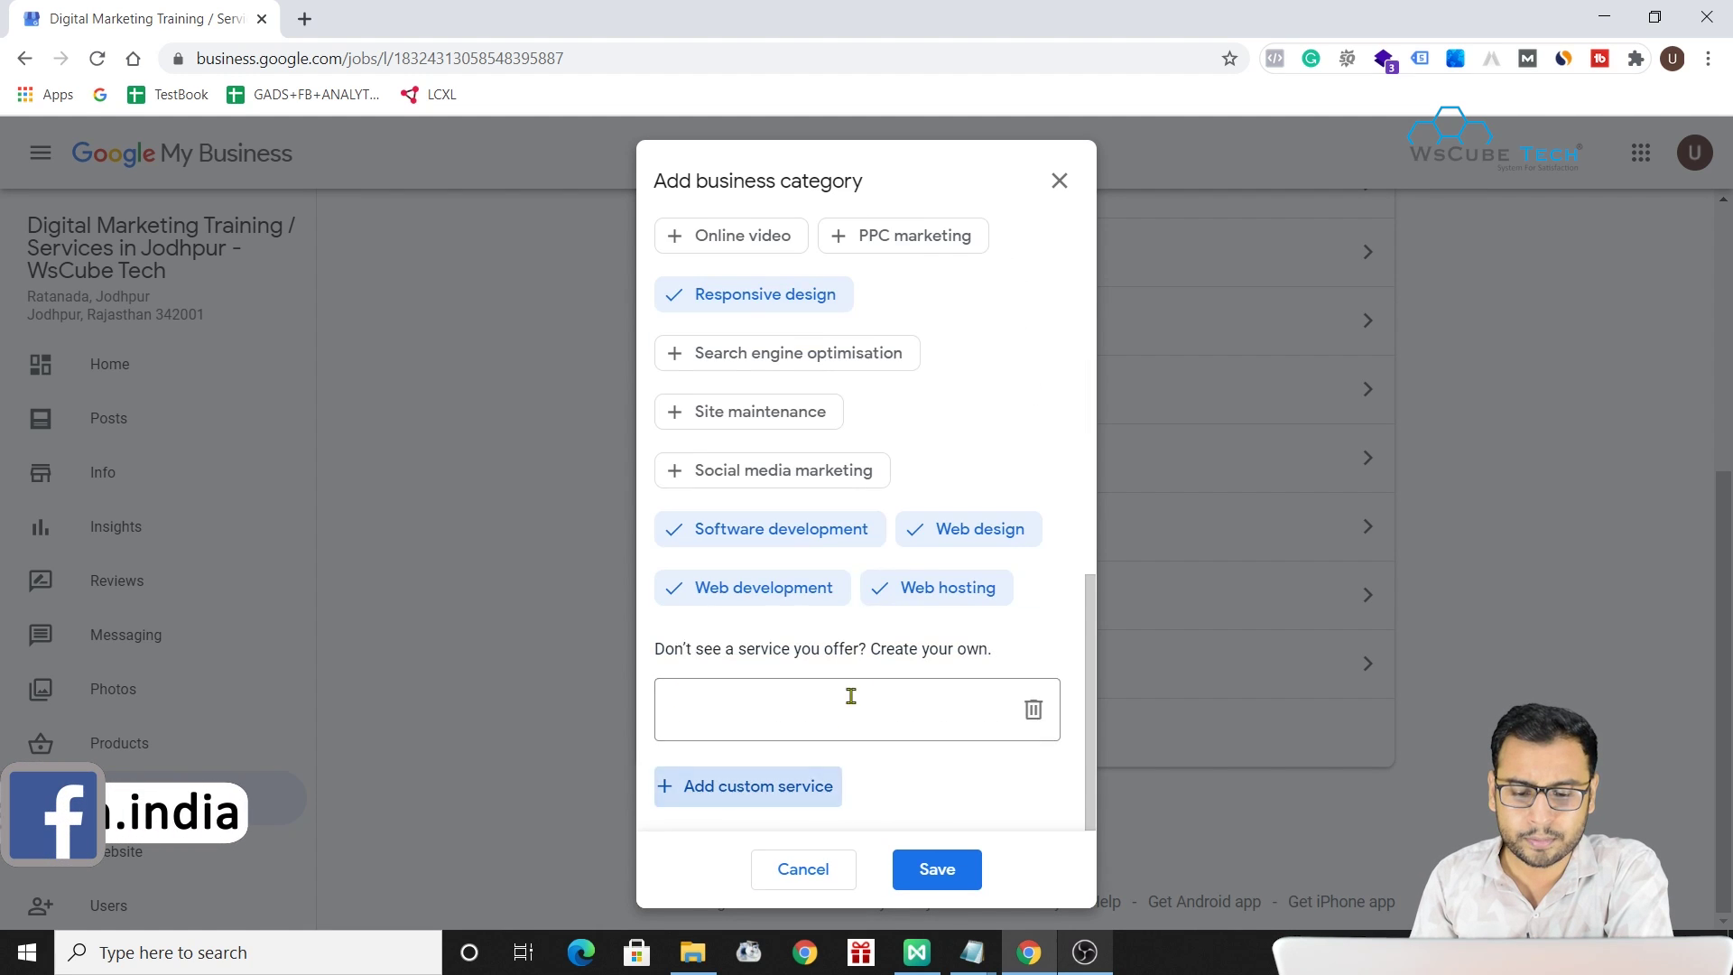
{"action": "left_click", "coordinate": [763, 695]}
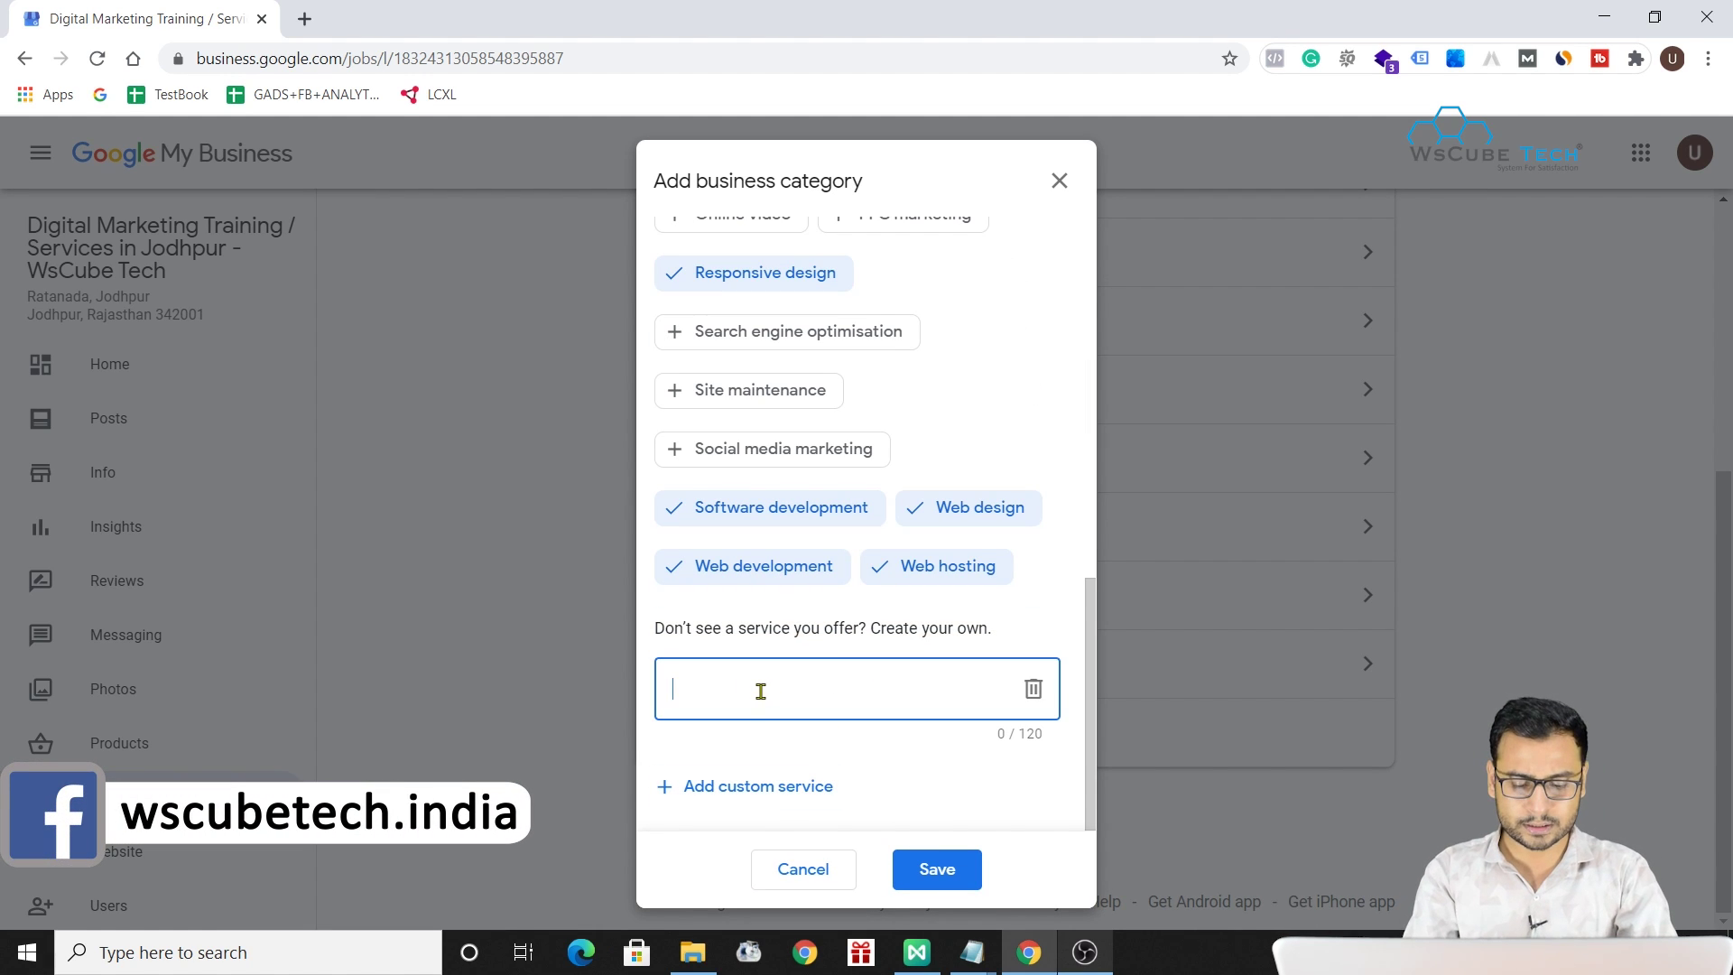
{"action": "type", "text": "Wordpr"}
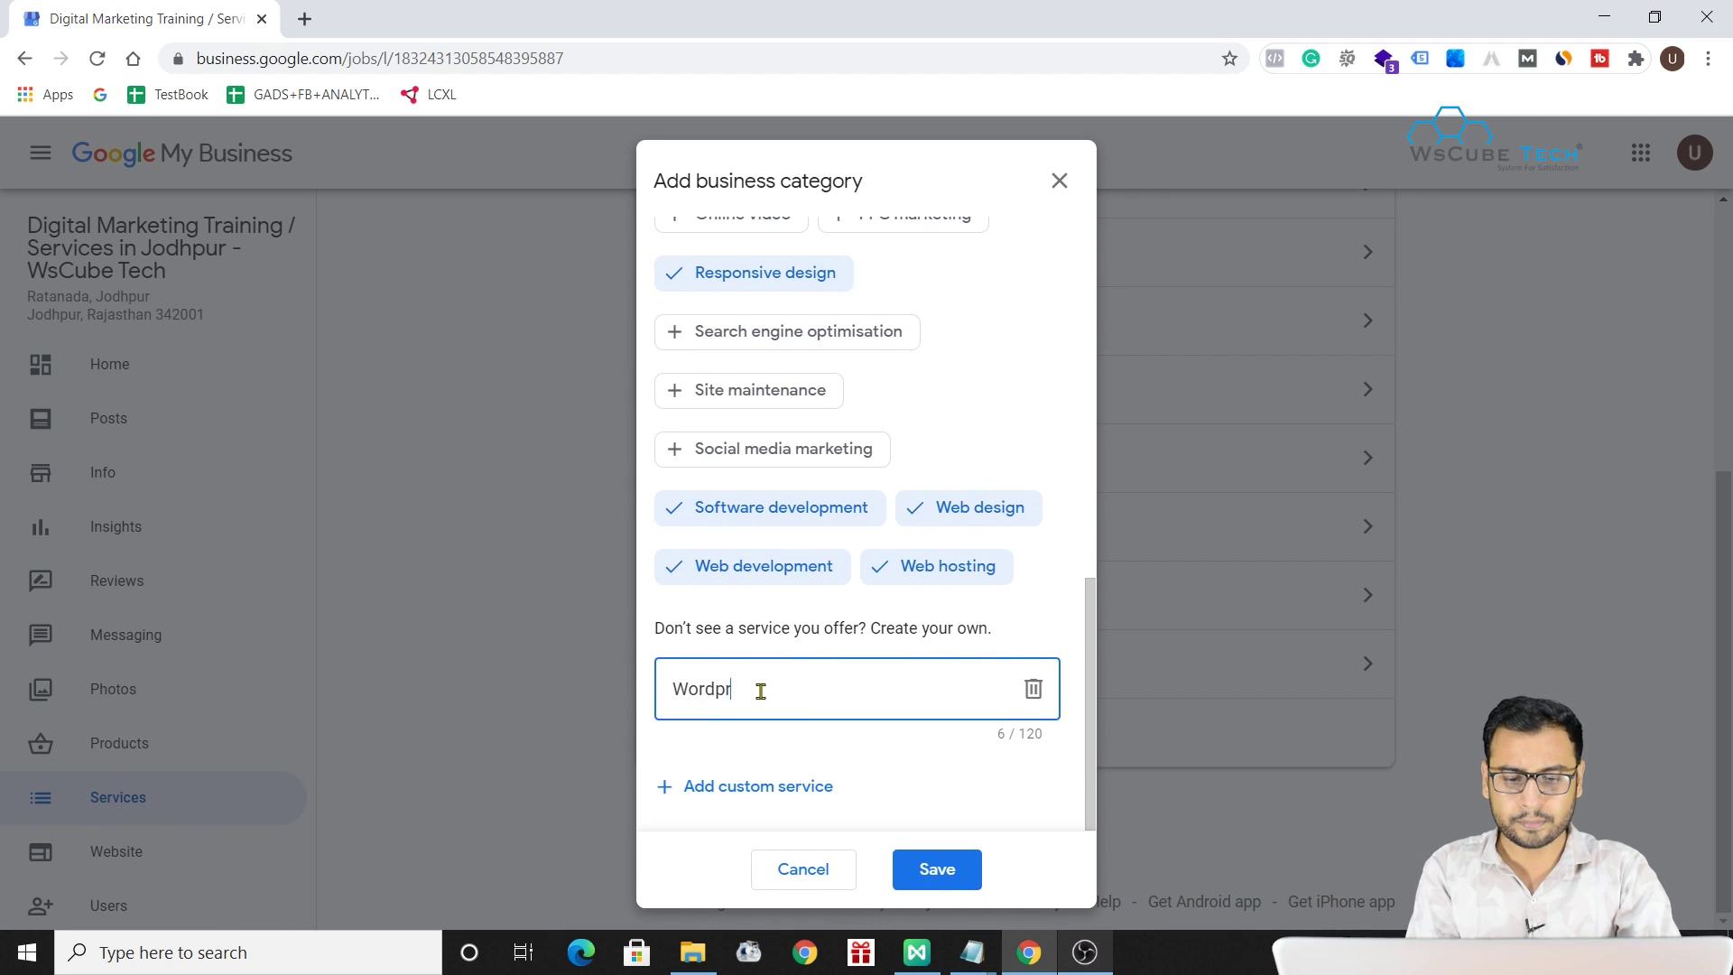
{"action": "key", "text": "BackSpace"}
{"action": "type", "text": "ess Deve"}
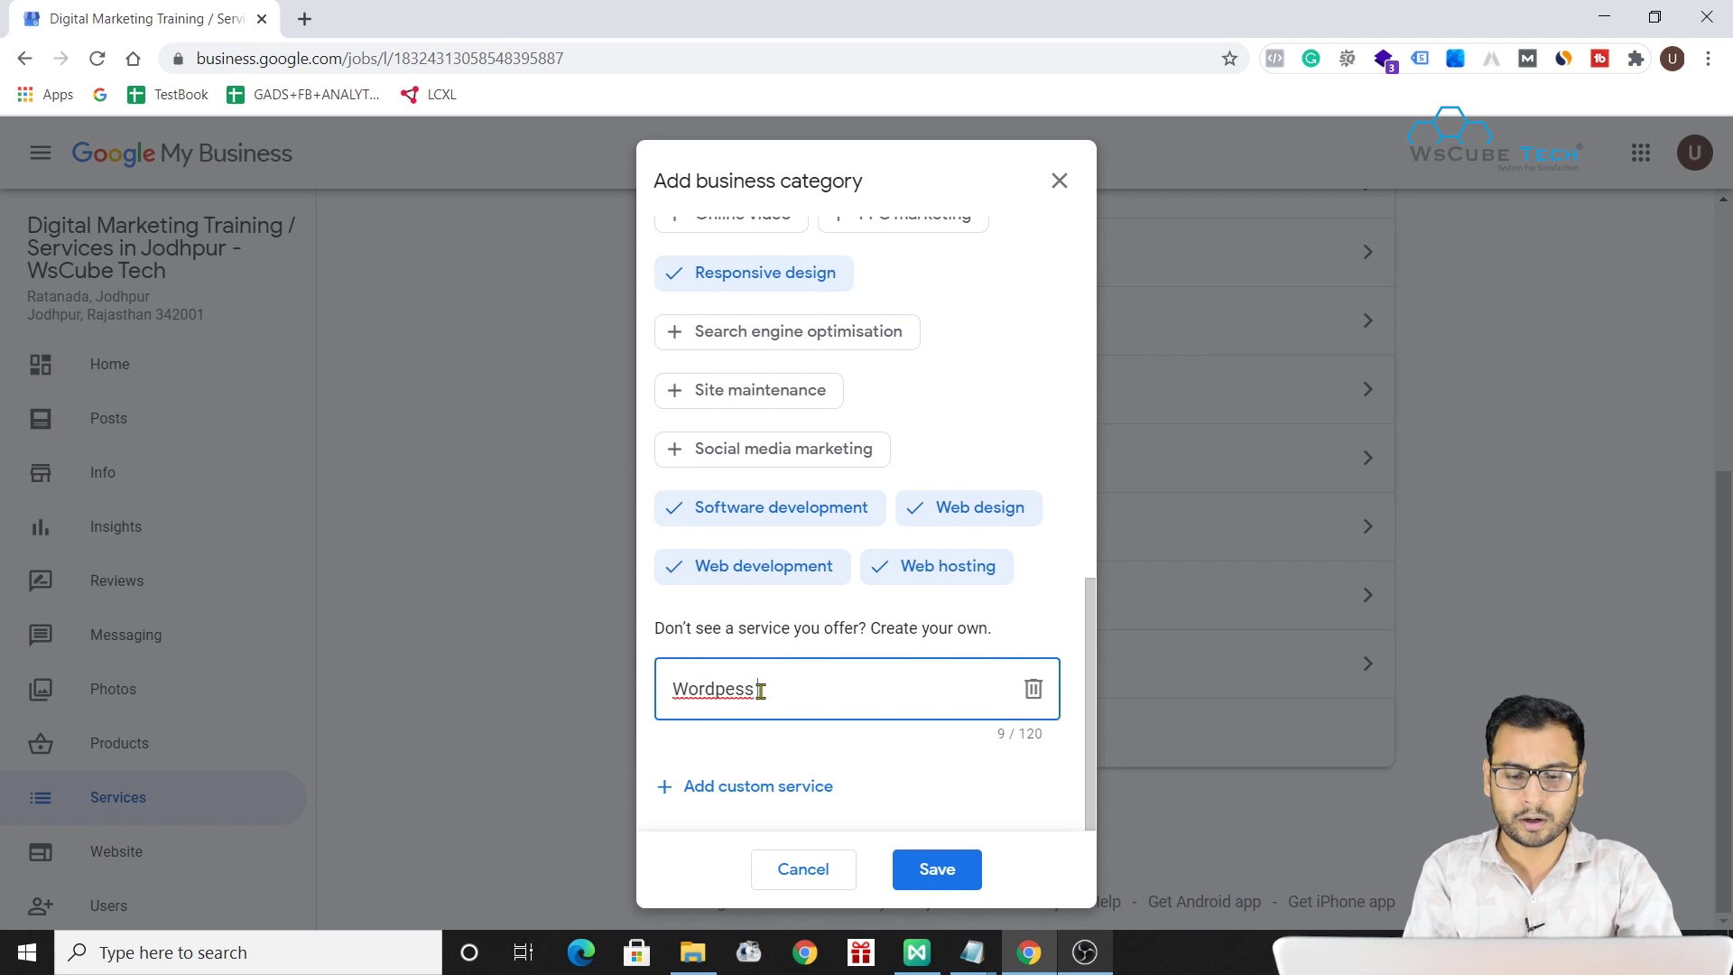
{"action": "key", "text": "BackSpace"}
{"action": "key", "text": "BackSpace"}
{"action": "key", "text": "BackSpace"}
{"action": "key", "text": "BackSpace"}
{"action": "key", "text": "BackSpace"}
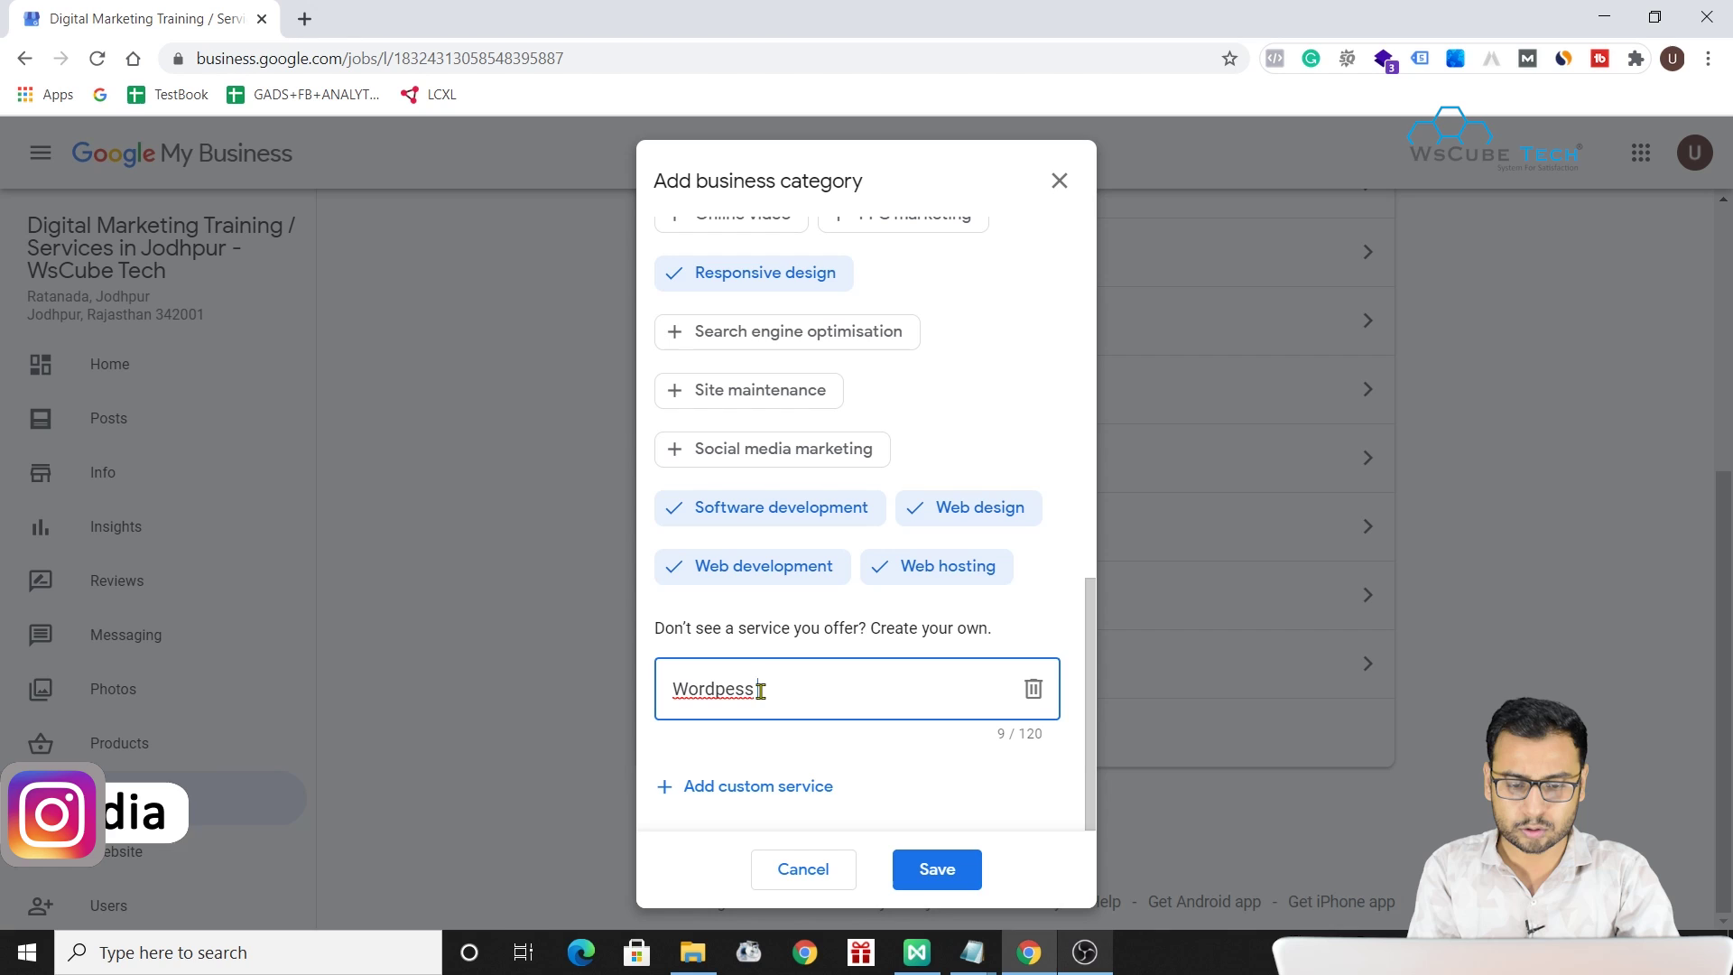
{"action": "key", "text": "BackSpace"}
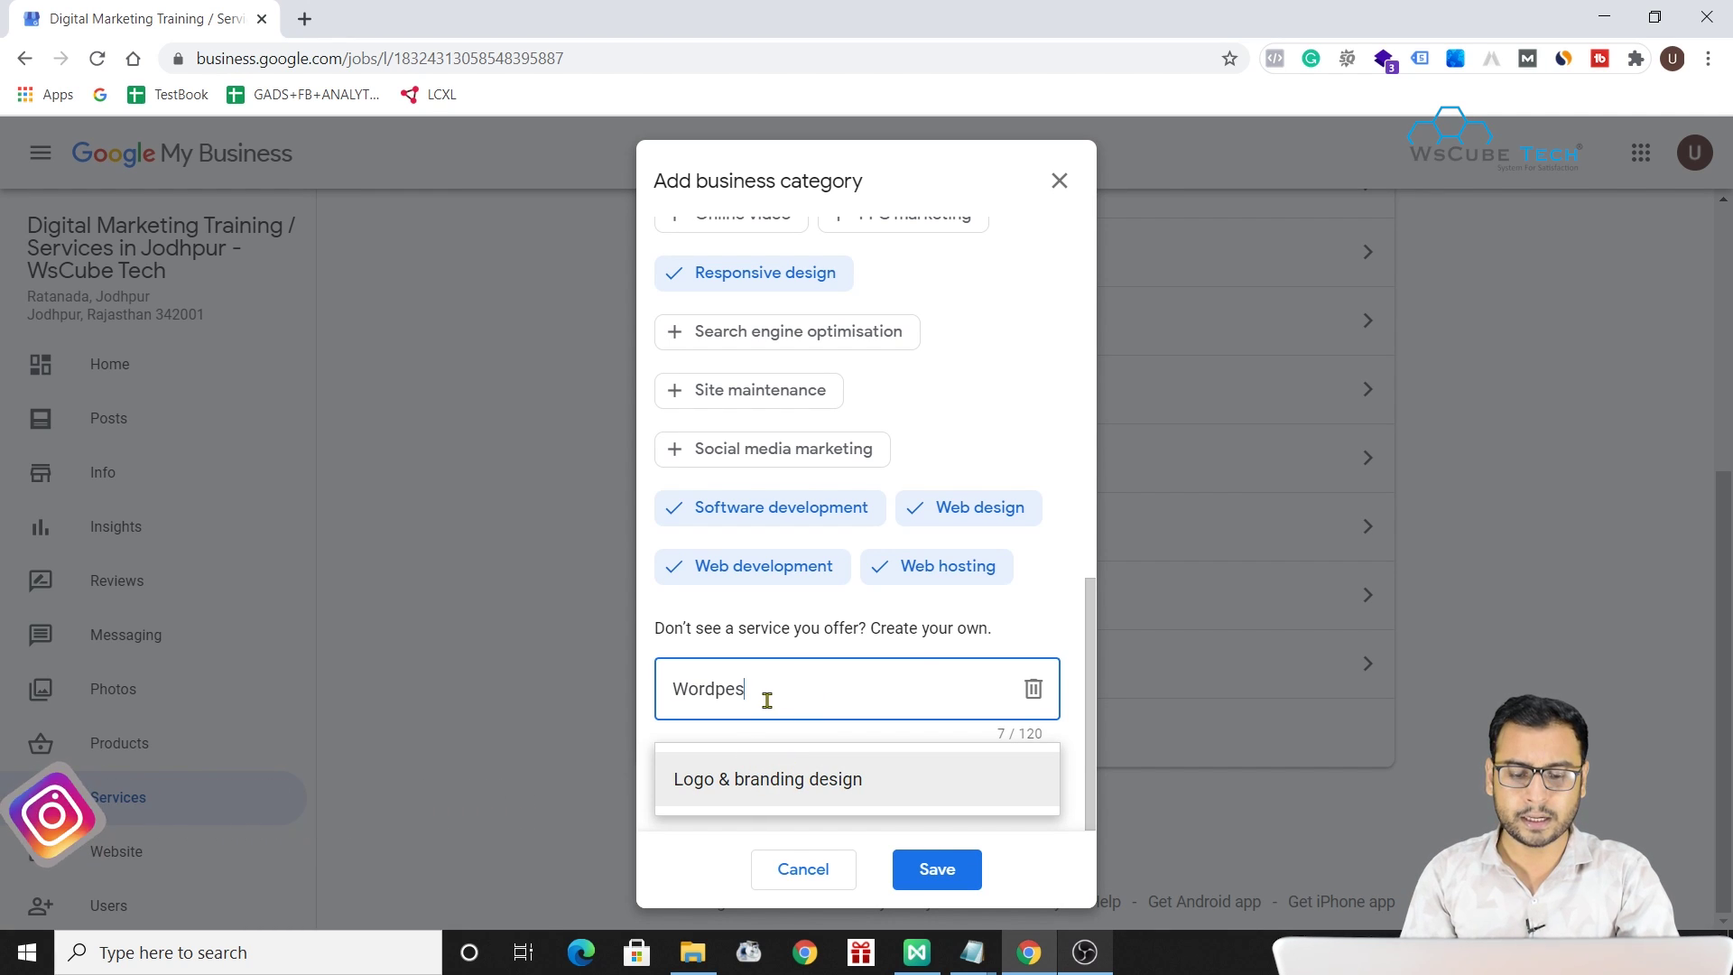
{"action": "type", "text": "s Developemtn"}
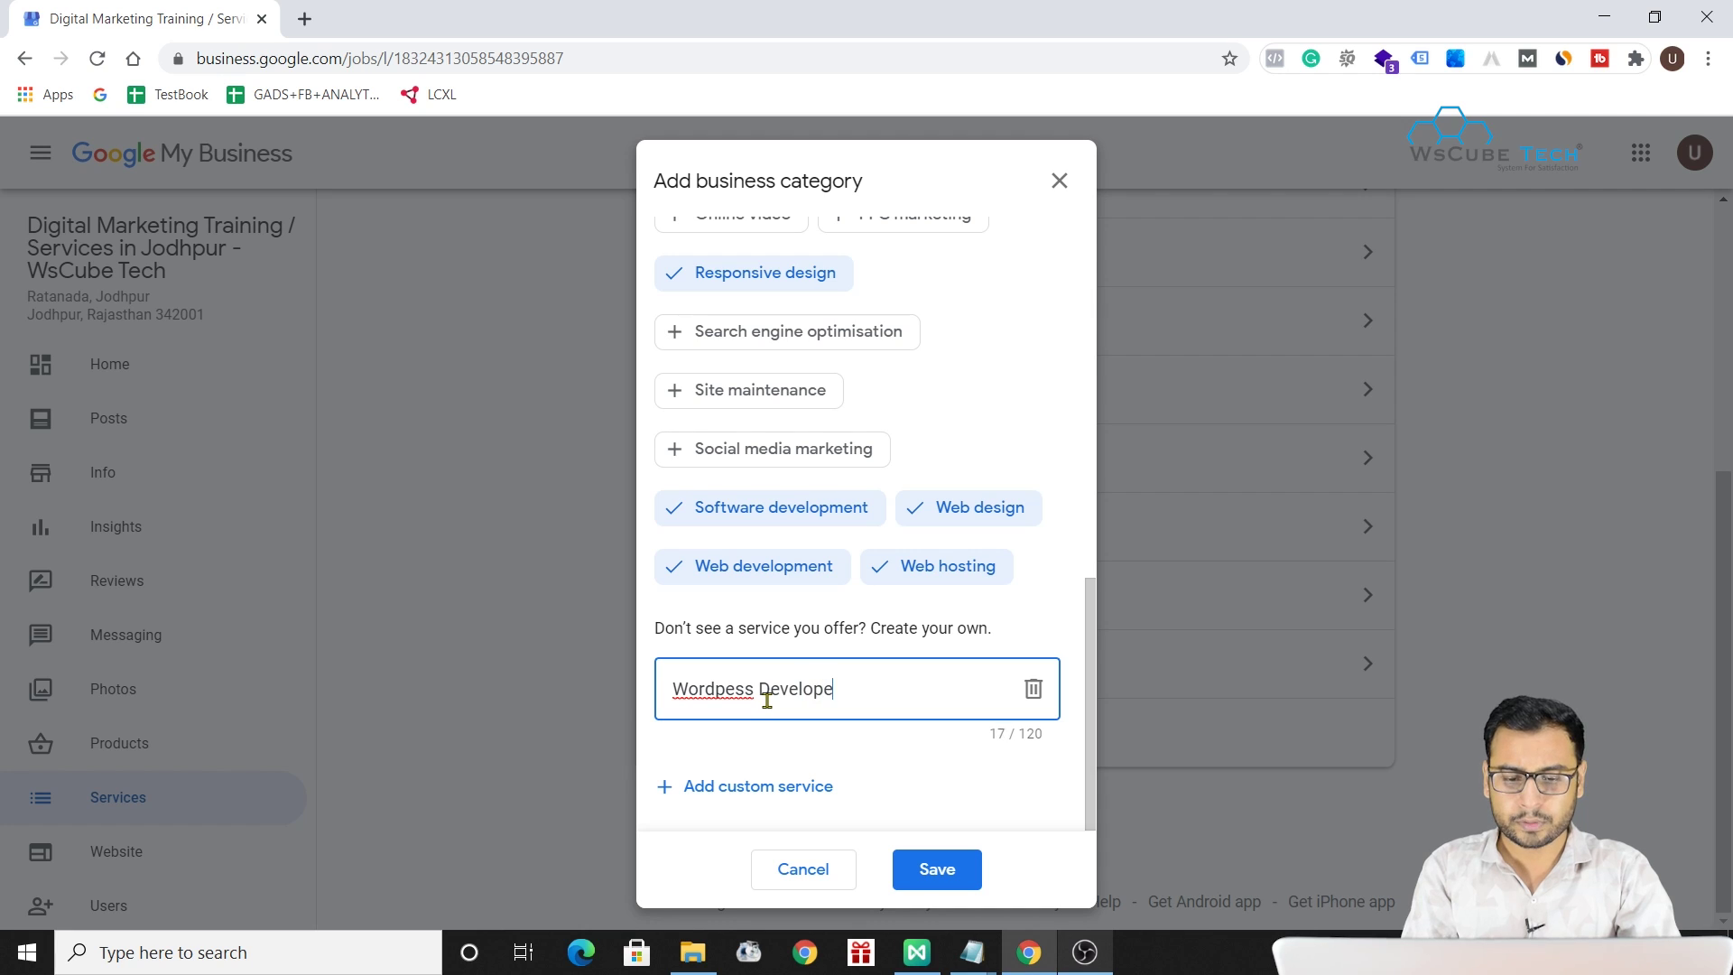
{"action": "key", "text": "BackSpace"}
{"action": "key", "text": "BackSpace"}
{"action": "key", "text": "BackSpace"}
{"action": "key", "text": "BackSpace"}
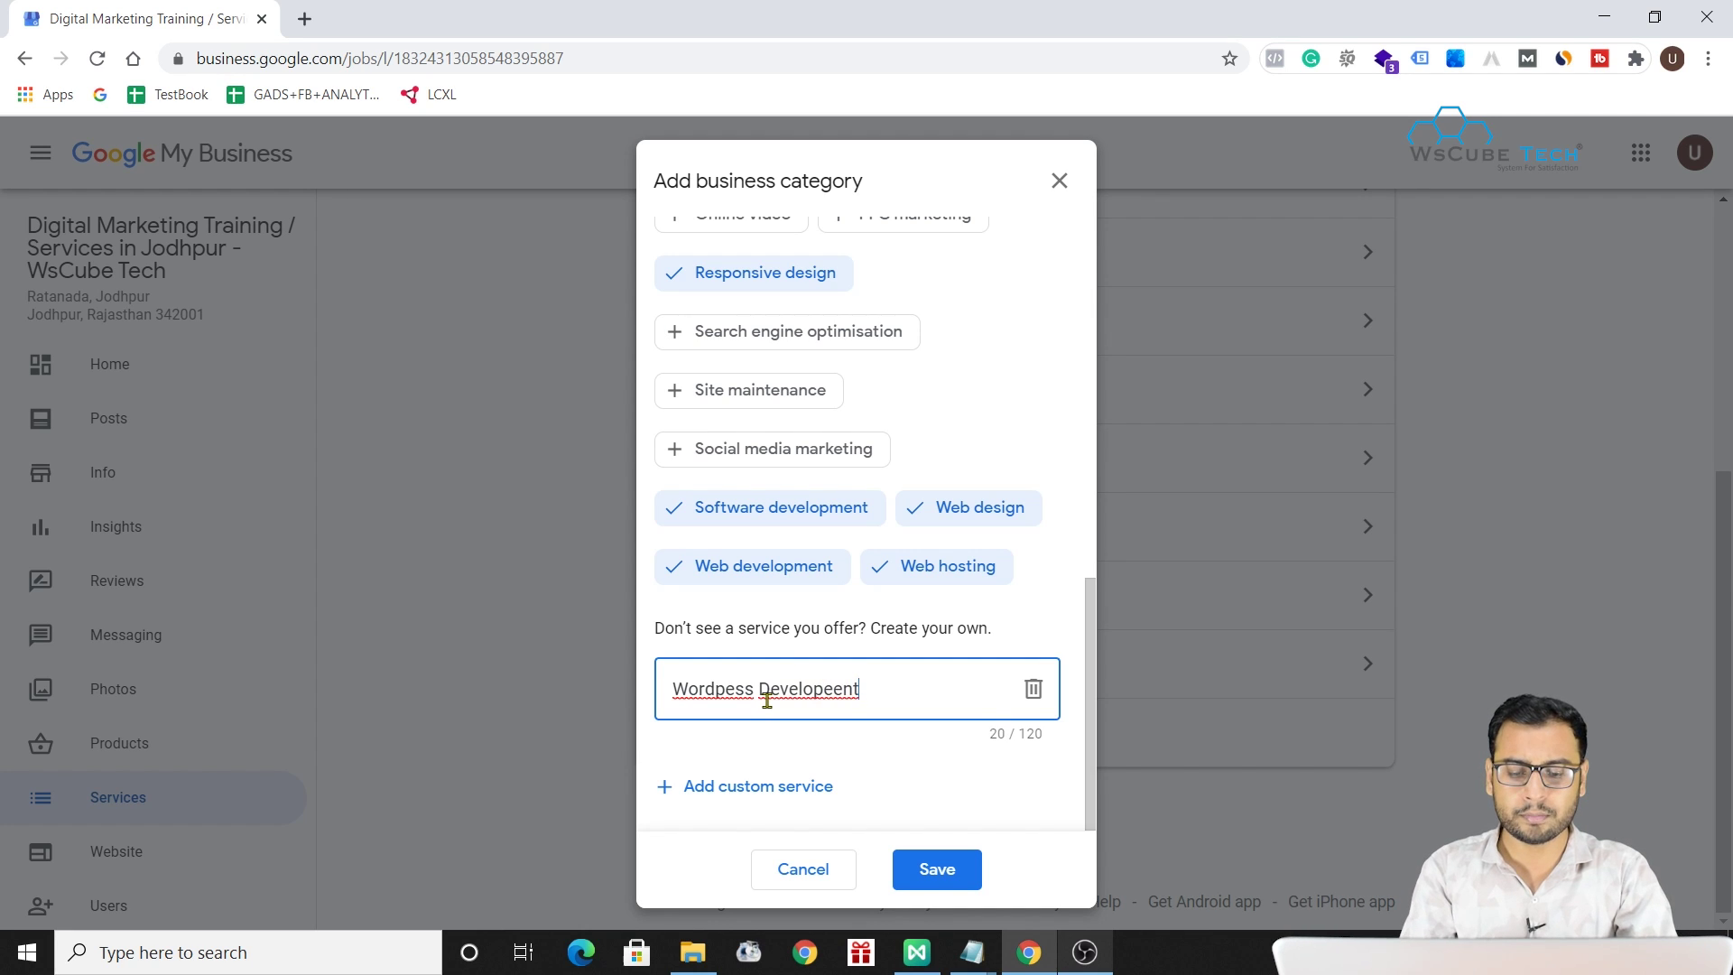
{"action": "type", "text": "ment"}
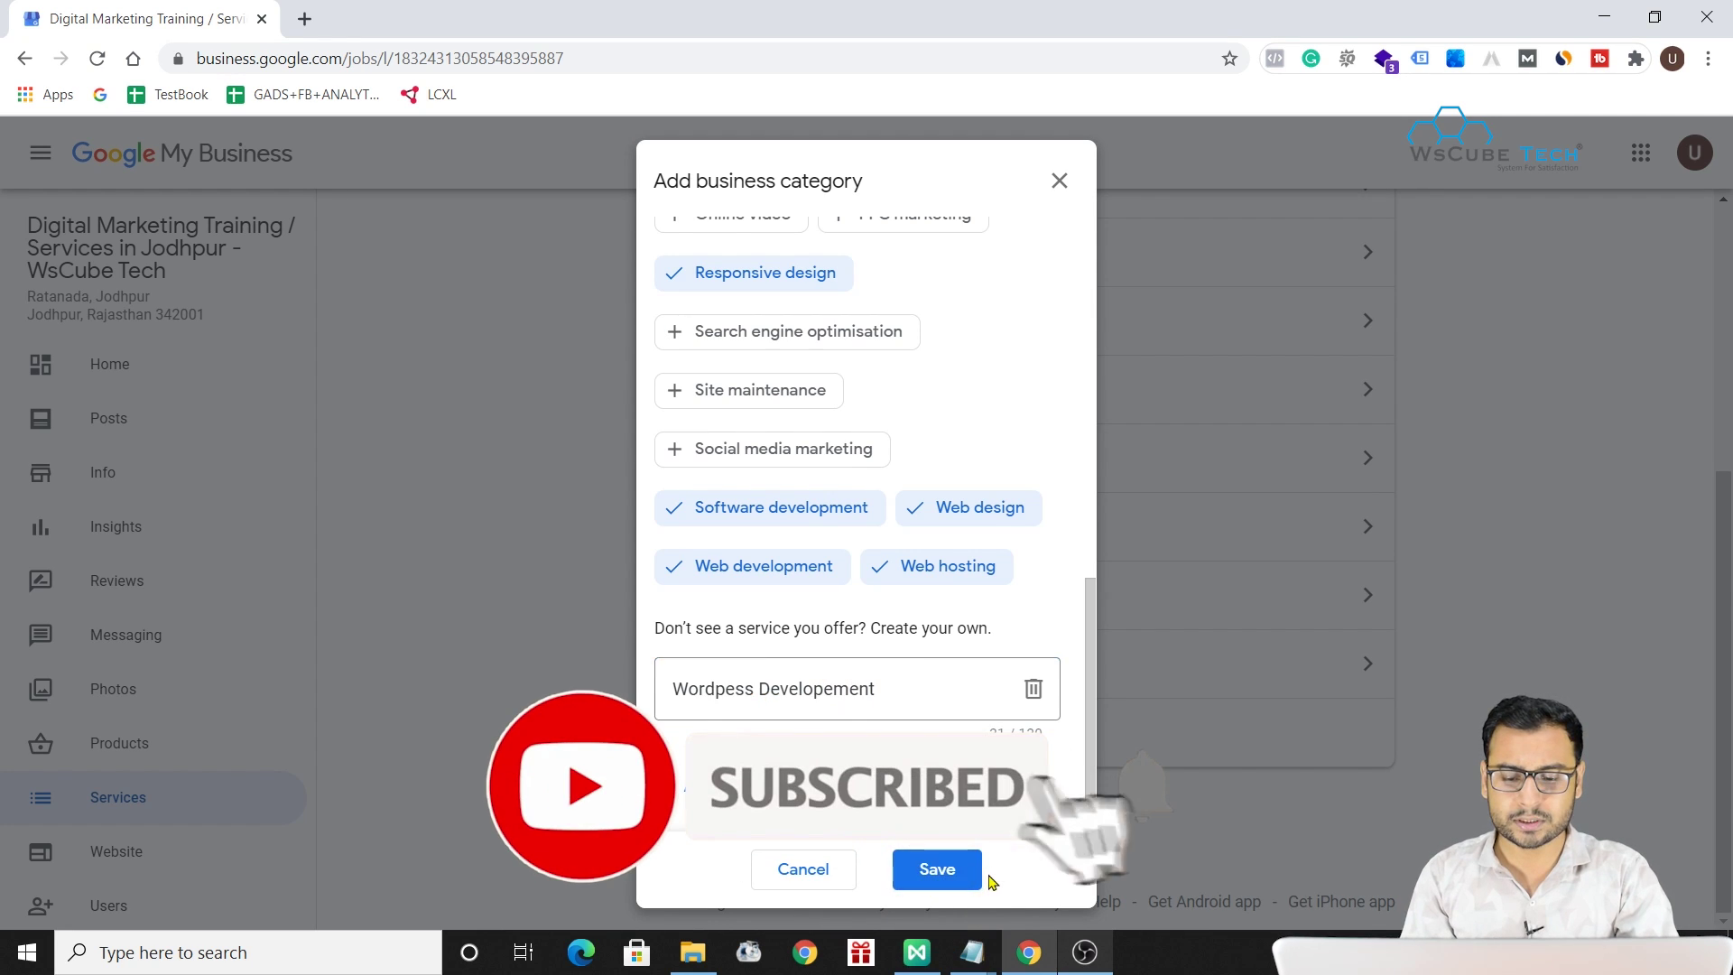
{"action": "left_click", "coordinate": [938, 869]}
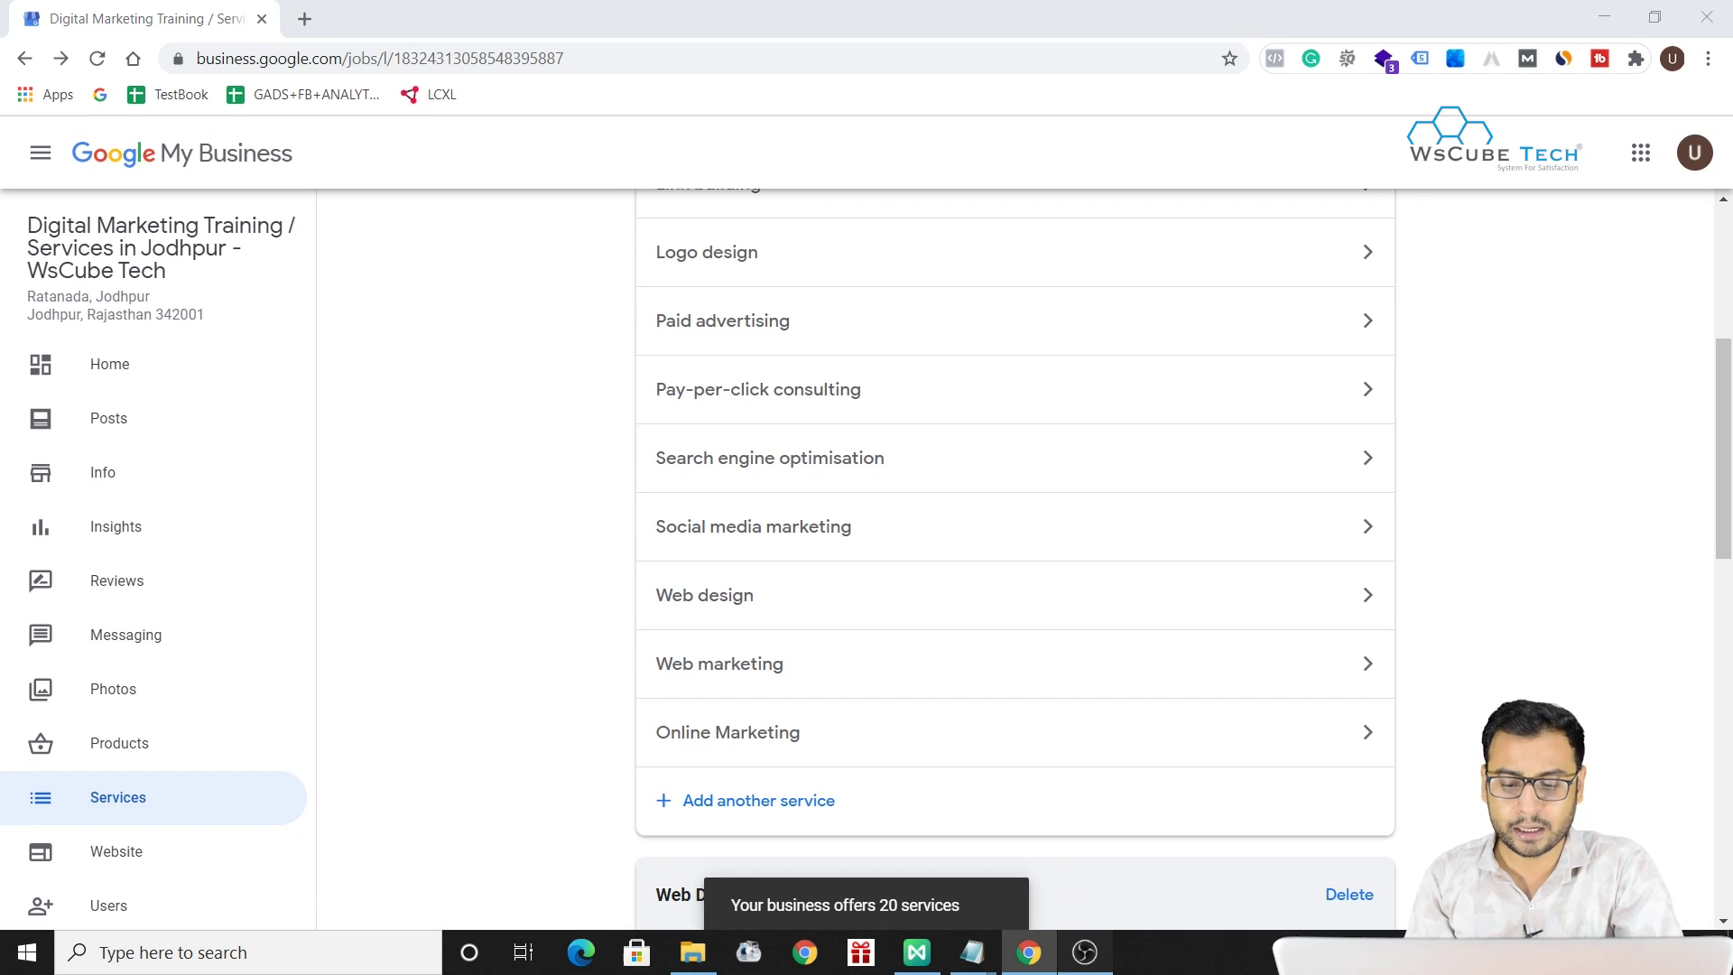
- Search the additional business categories for "Wordpress" and leave without adding one
{"action": "scroll", "coordinate": [1096, 808], "scroll_direction": "down", "scroll_amount": 12}
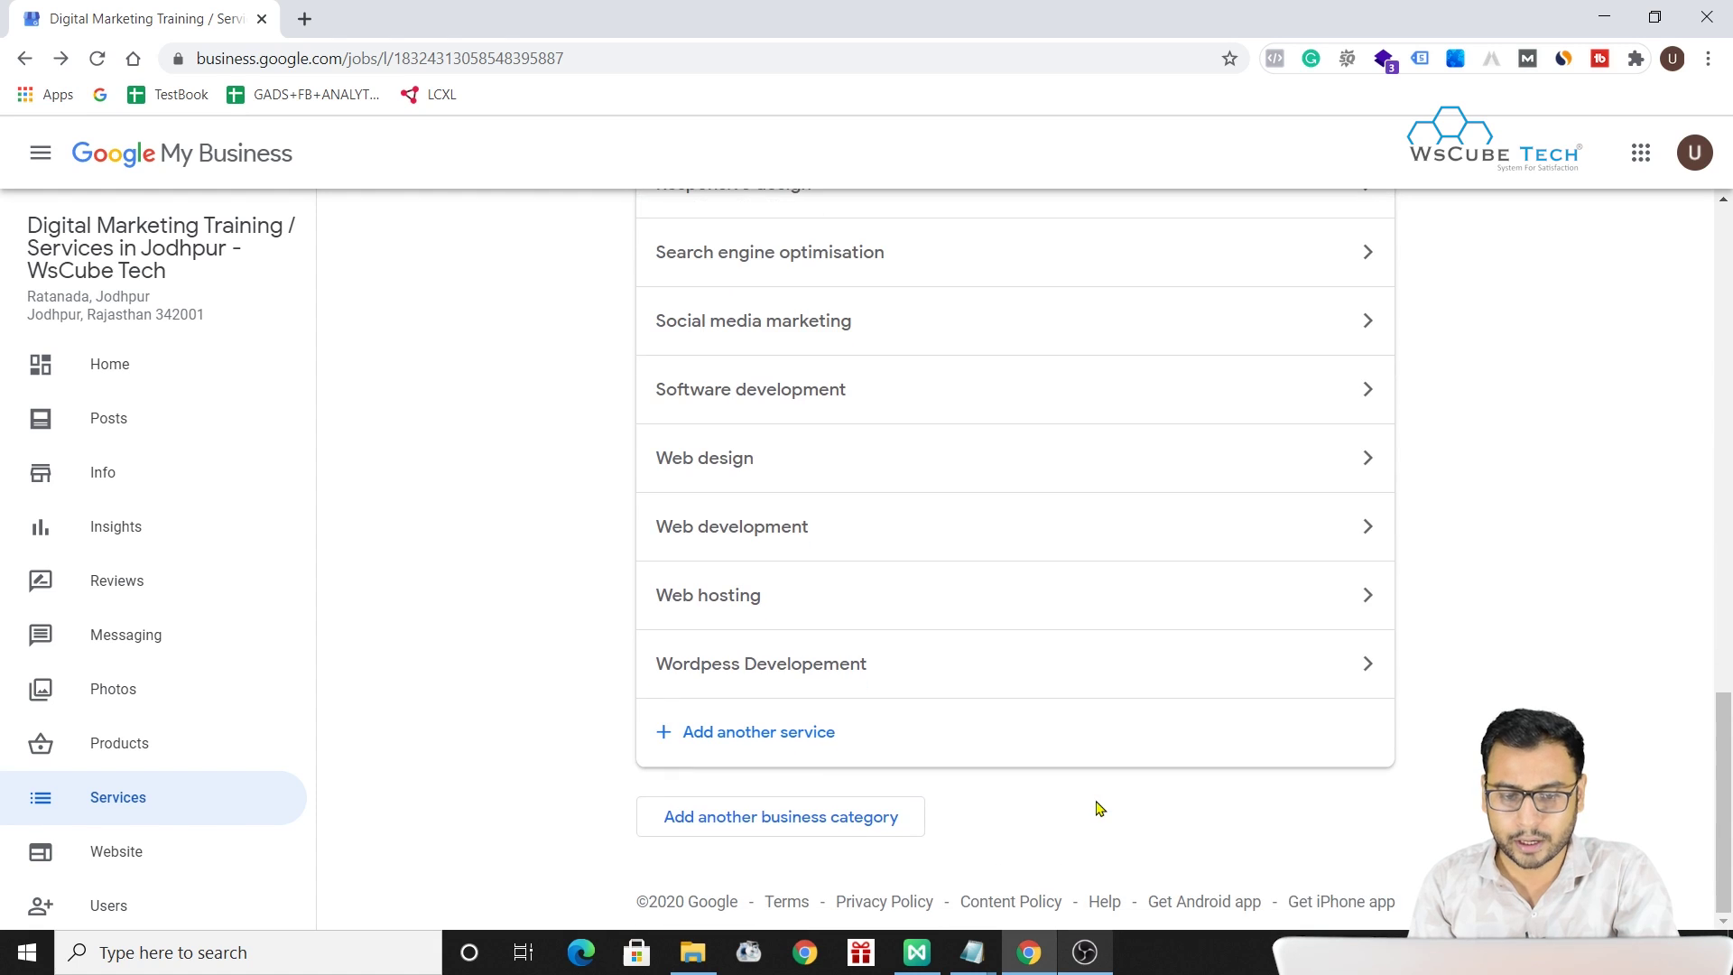
{"action": "left_click", "coordinate": [763, 818]}
{"action": "type", "text": "WOrdpress"}
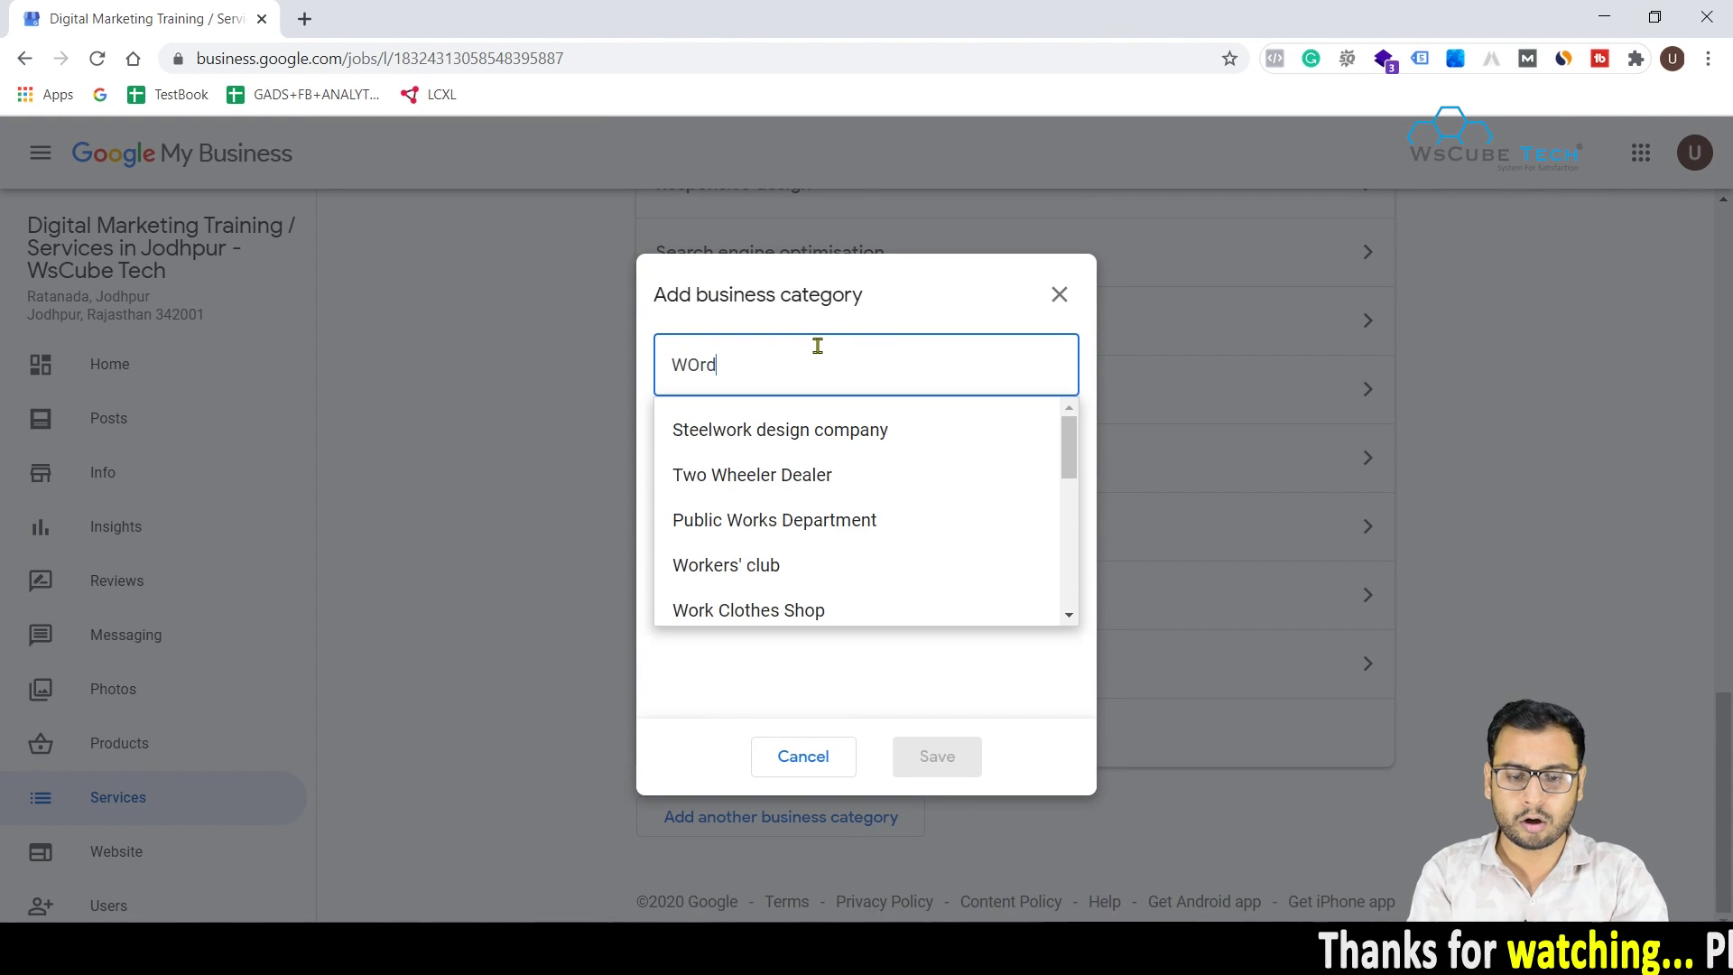
{"action": "key", "text": "BackSpace"}
{"action": "key", "text": "BackSpace"}
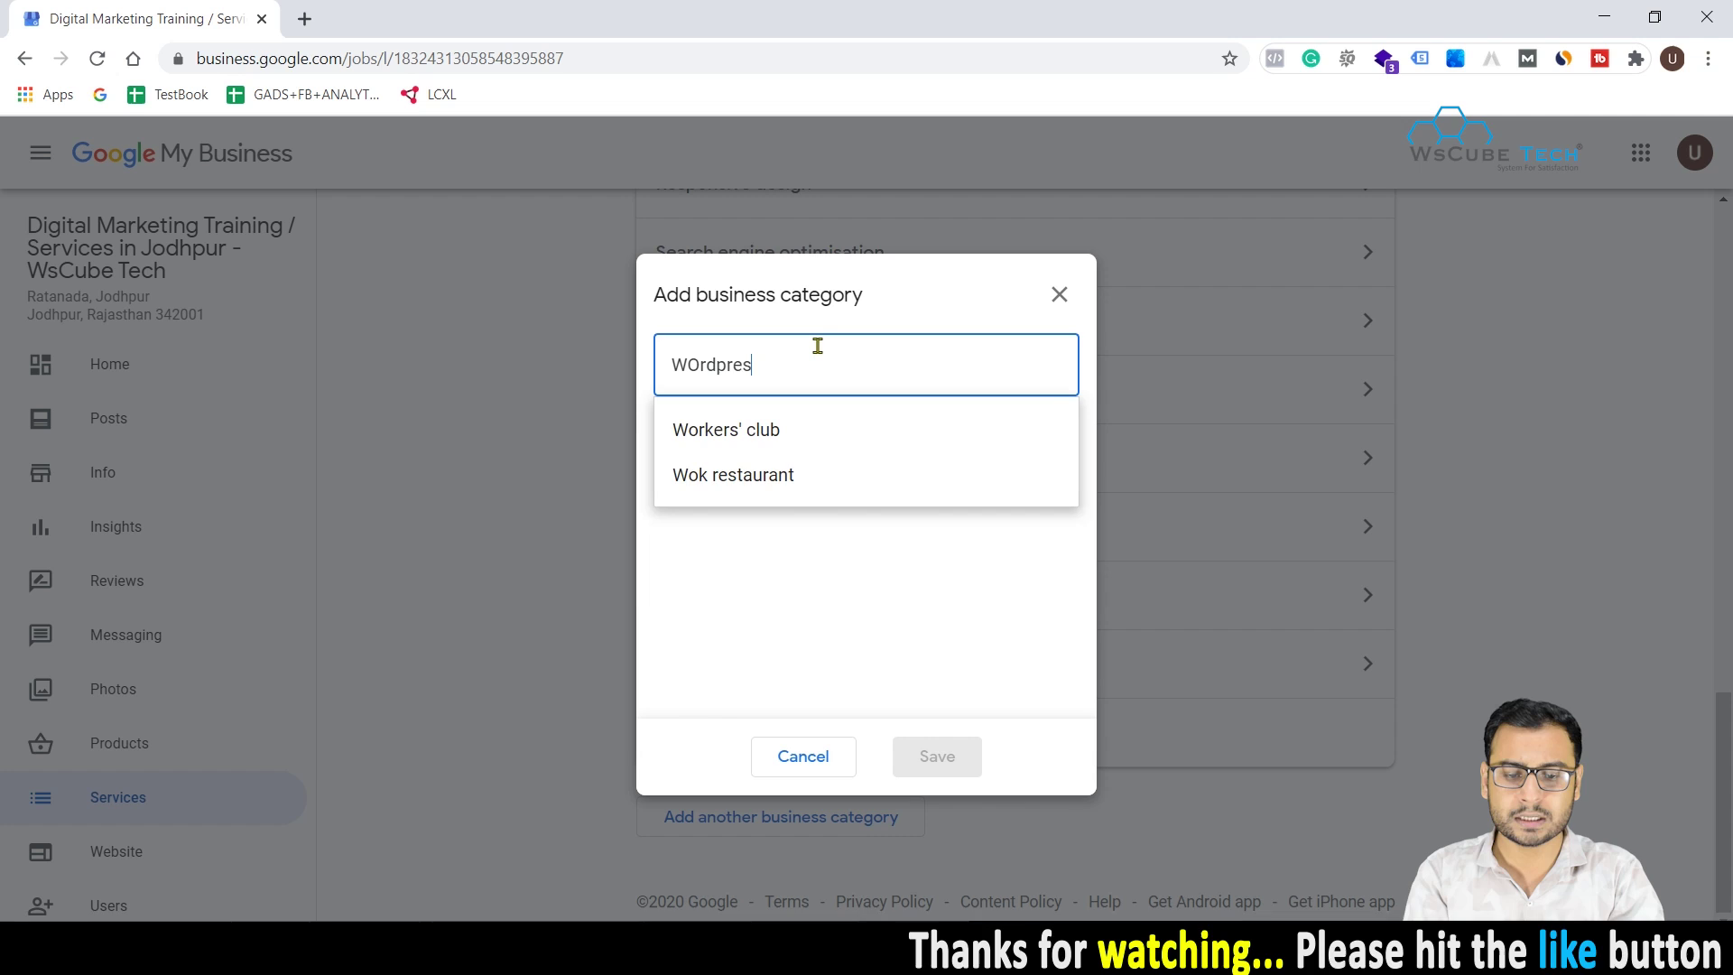
{"action": "key", "text": "BackSpace"}
{"action": "key", "text": "BackSpace"}
{"action": "key", "text": "BackSpace"}
{"action": "key", "text": "BackSpace"}
{"action": "key", "text": "BackSpace"}
{"action": "key", "text": "BackSpace"}
{"action": "key", "text": "BackSpace"}
{"action": "type", "text": "ordpre"}
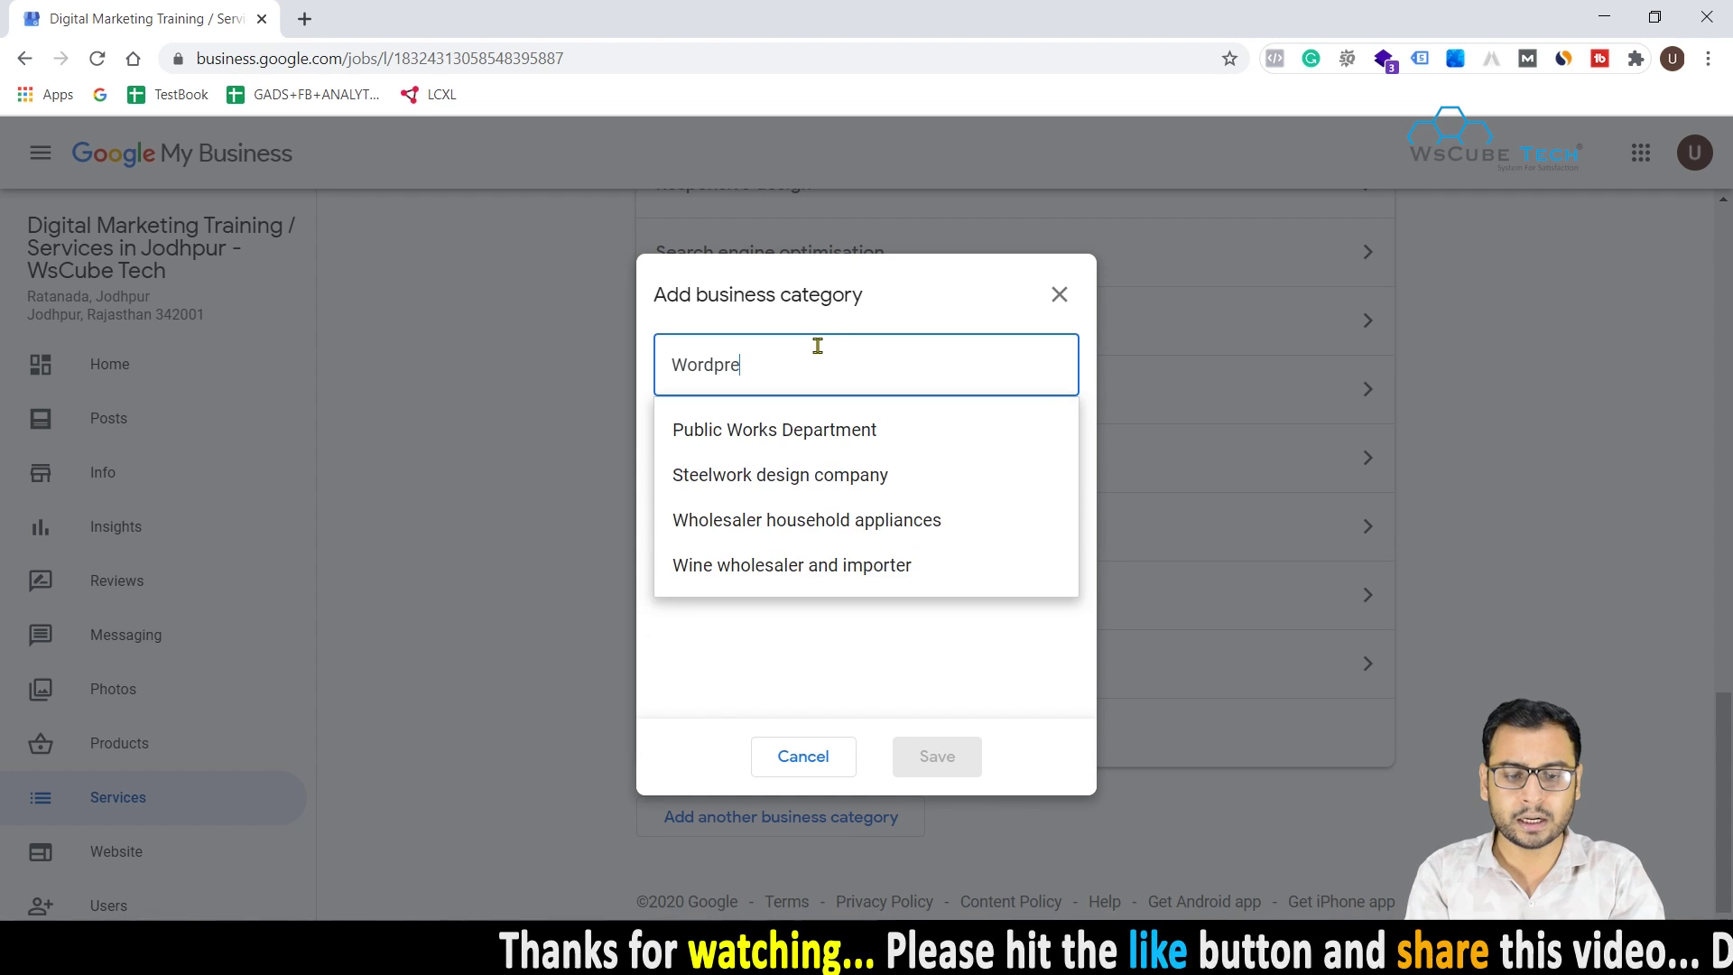
{"action": "type", "text": "ss"}
{"action": "left_click", "coordinate": [773, 761]}
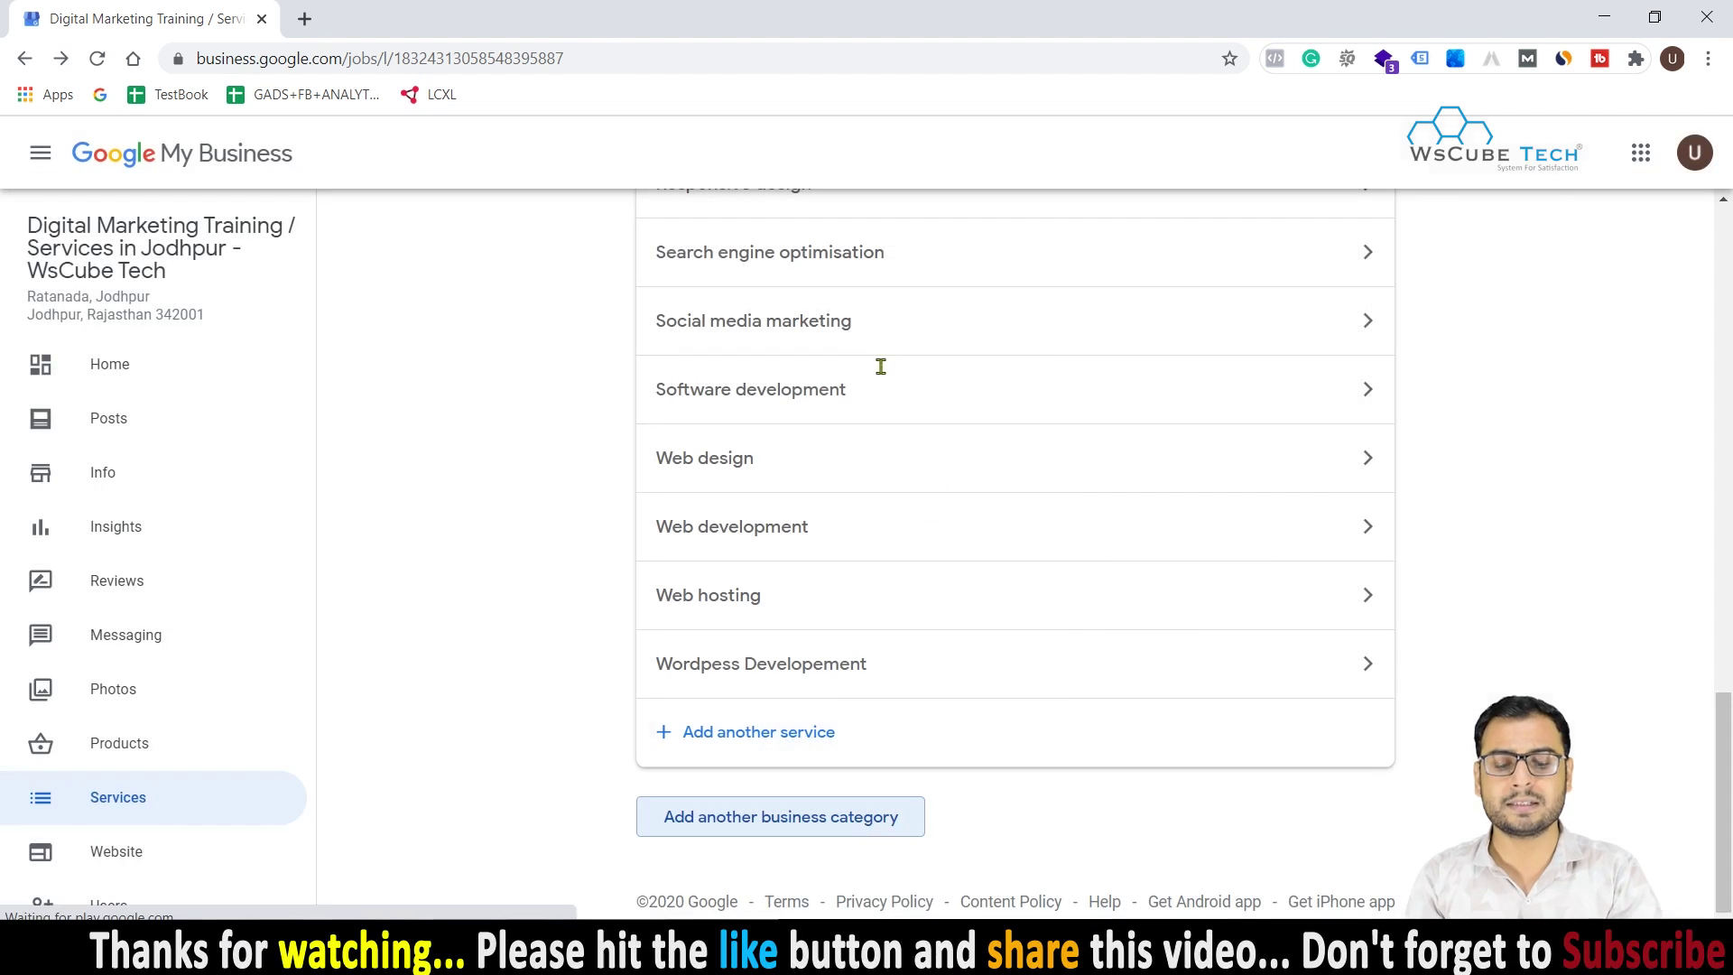
- Open the Digital marketing service under Internet marketing service and set its price type to From with 5000 INR
{"action": "scroll", "coordinate": [899, 518], "scroll_direction": "up", "scroll_amount": 5}
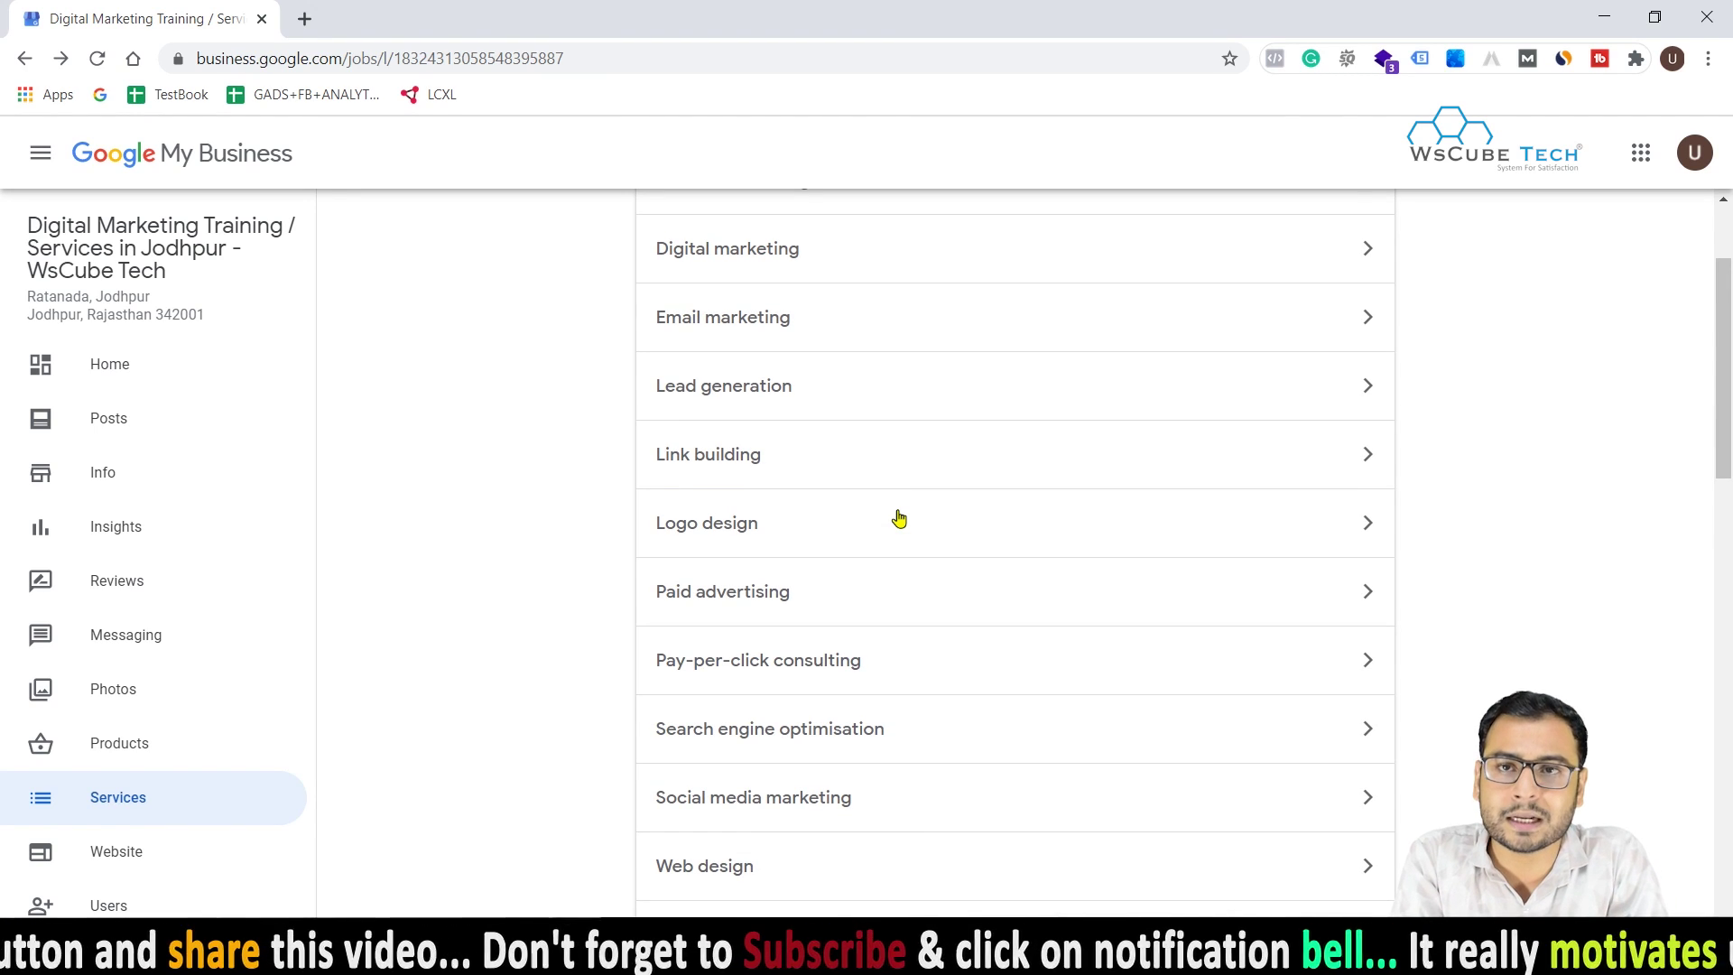
{"action": "scroll", "coordinate": [899, 518], "scroll_direction": "up", "scroll_amount": 2}
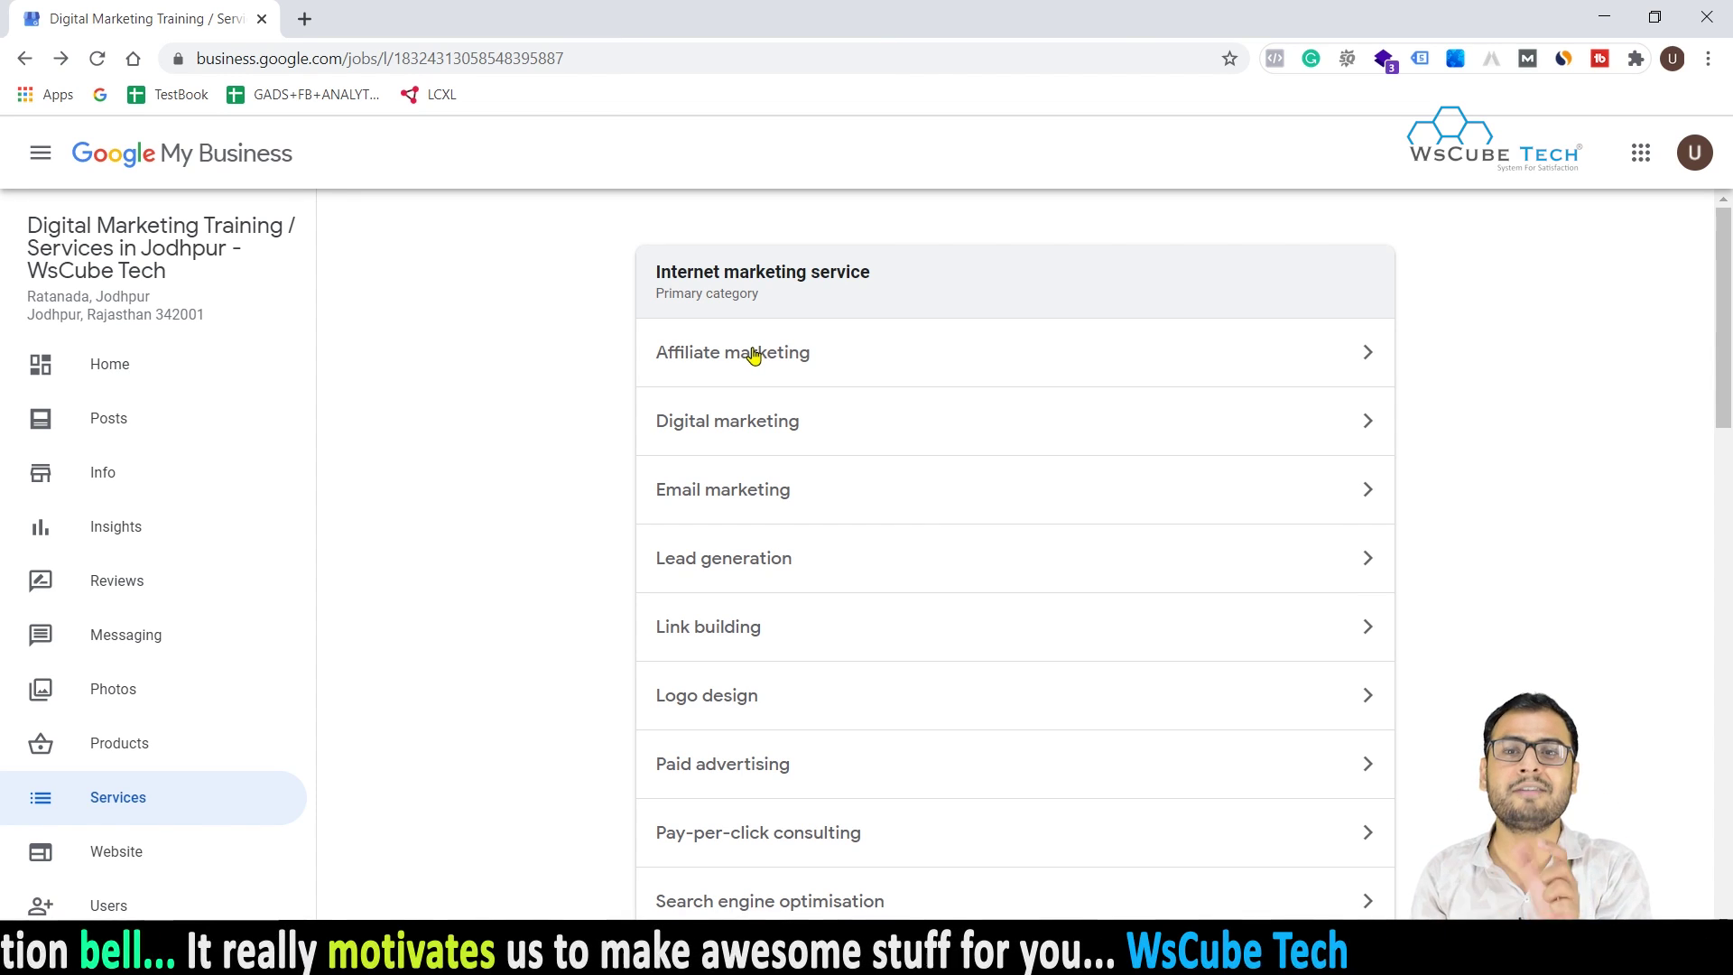
{"action": "scroll", "coordinate": [898, 650], "scroll_direction": "down", "scroll_amount": 1}
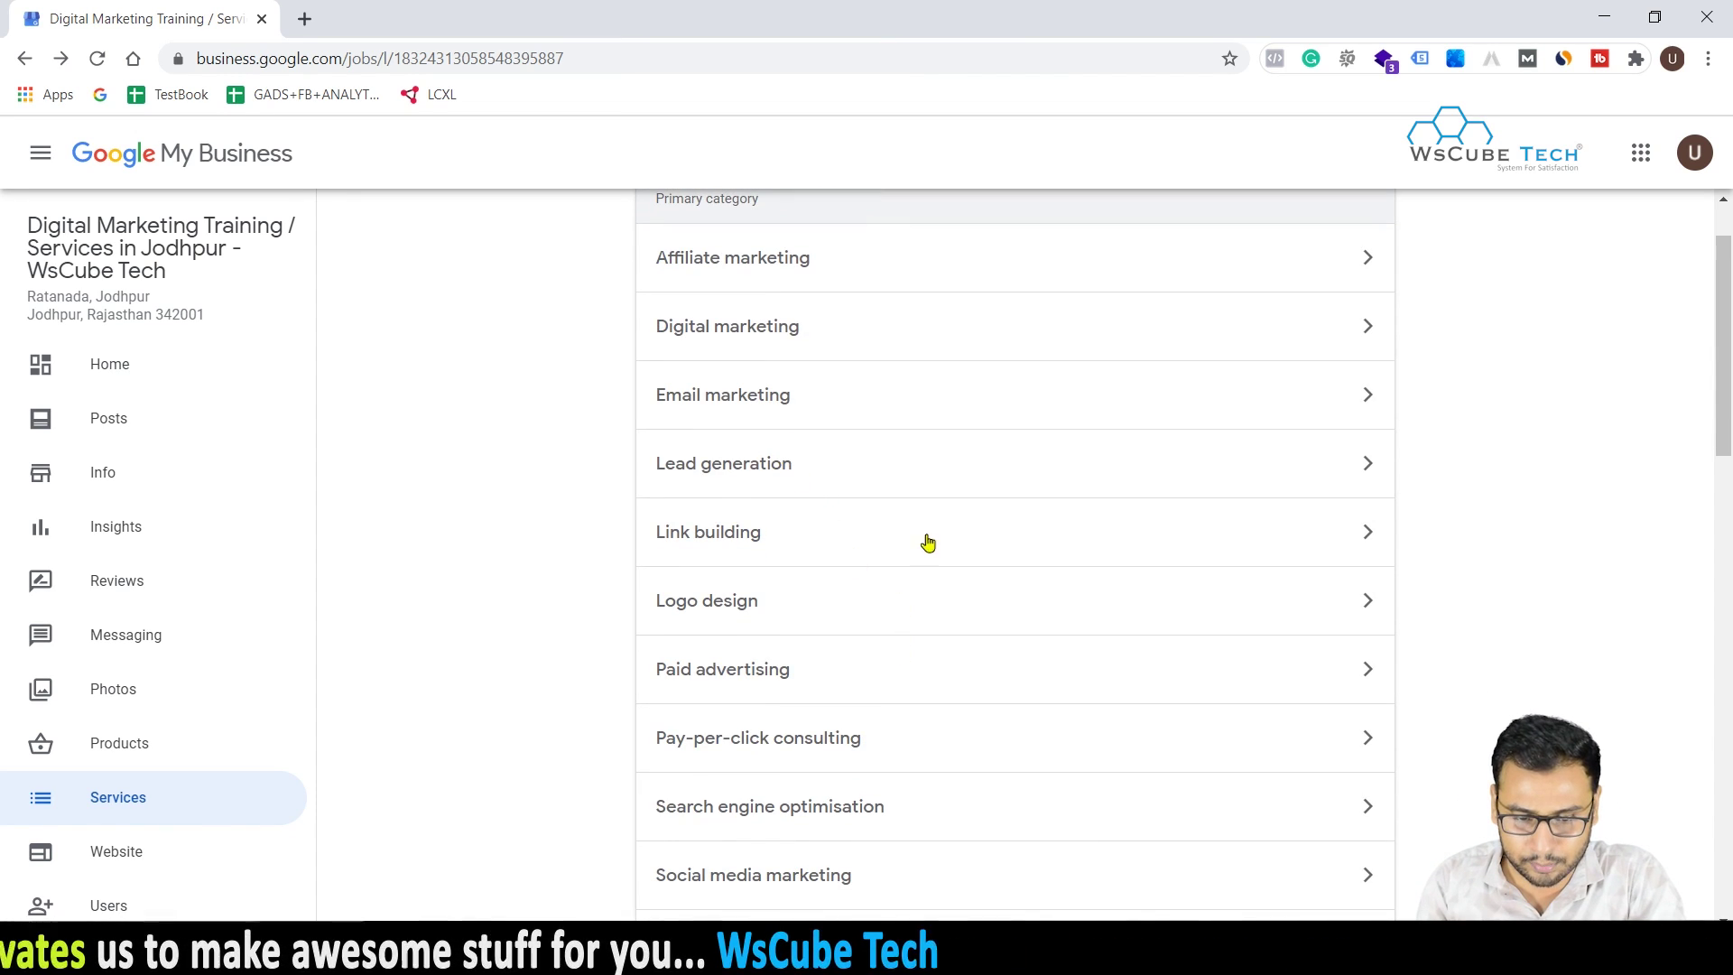
{"action": "scroll", "coordinate": [993, 632], "scroll_direction": "down", "scroll_amount": 2}
{"action": "scroll", "coordinate": [929, 754], "scroll_direction": "down", "scroll_amount": 2}
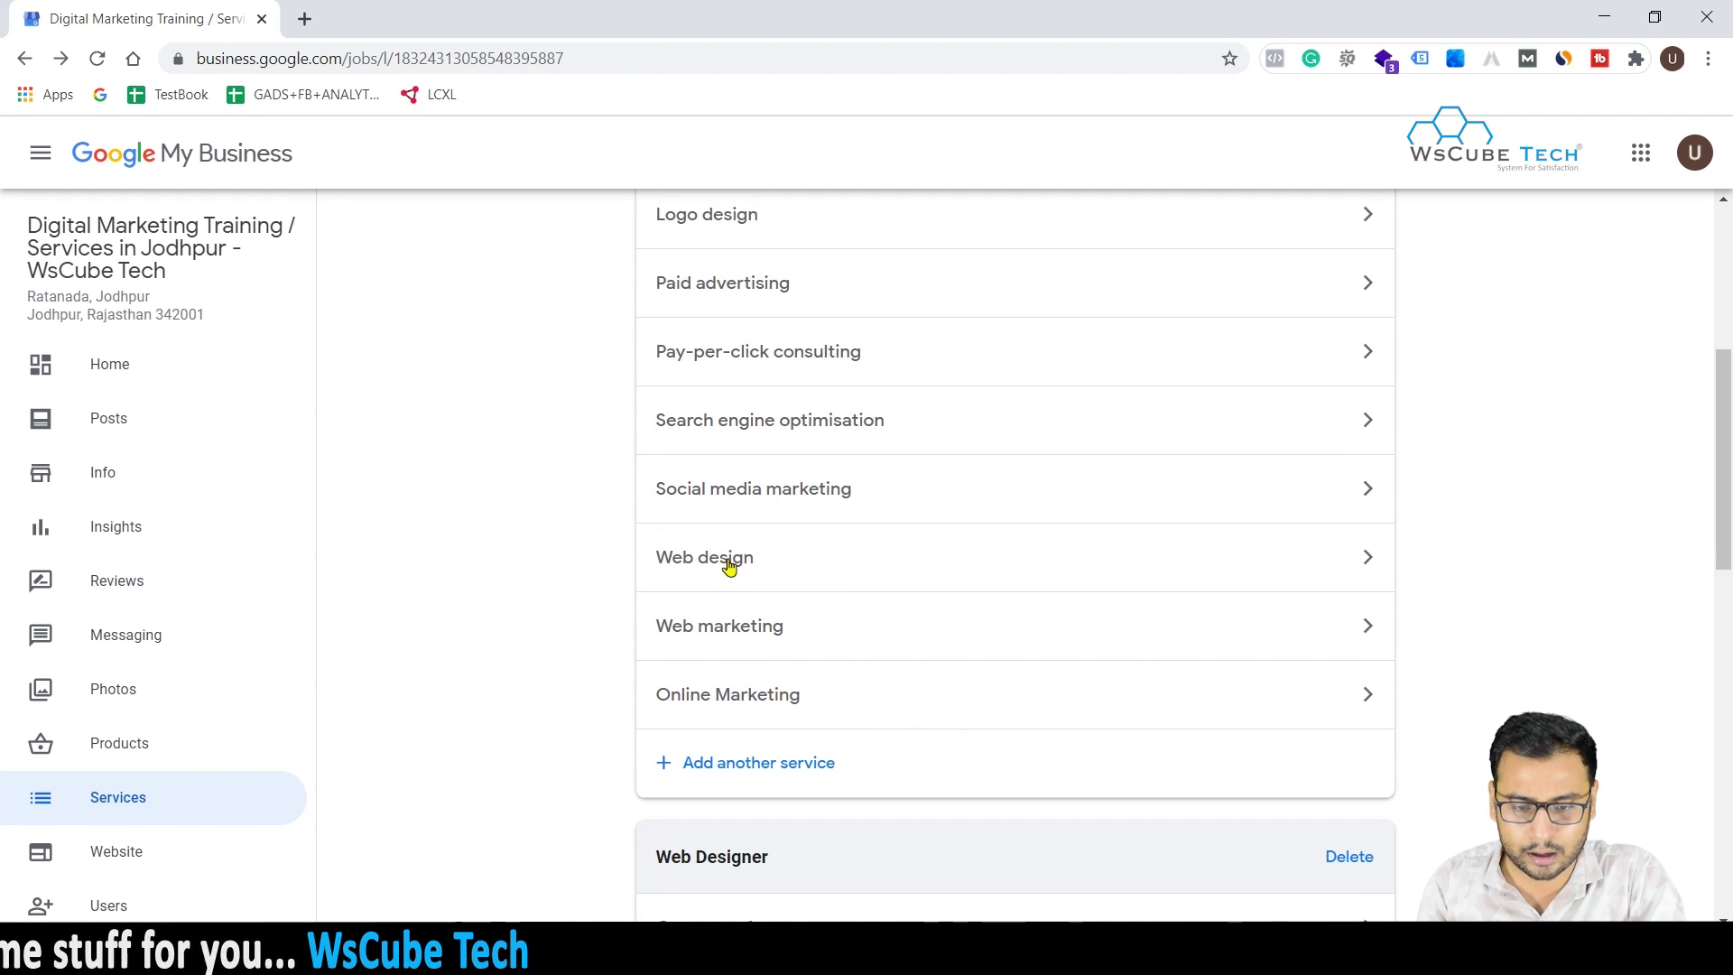
{"action": "scroll", "coordinate": [957, 571], "scroll_direction": "up", "scroll_amount": 5}
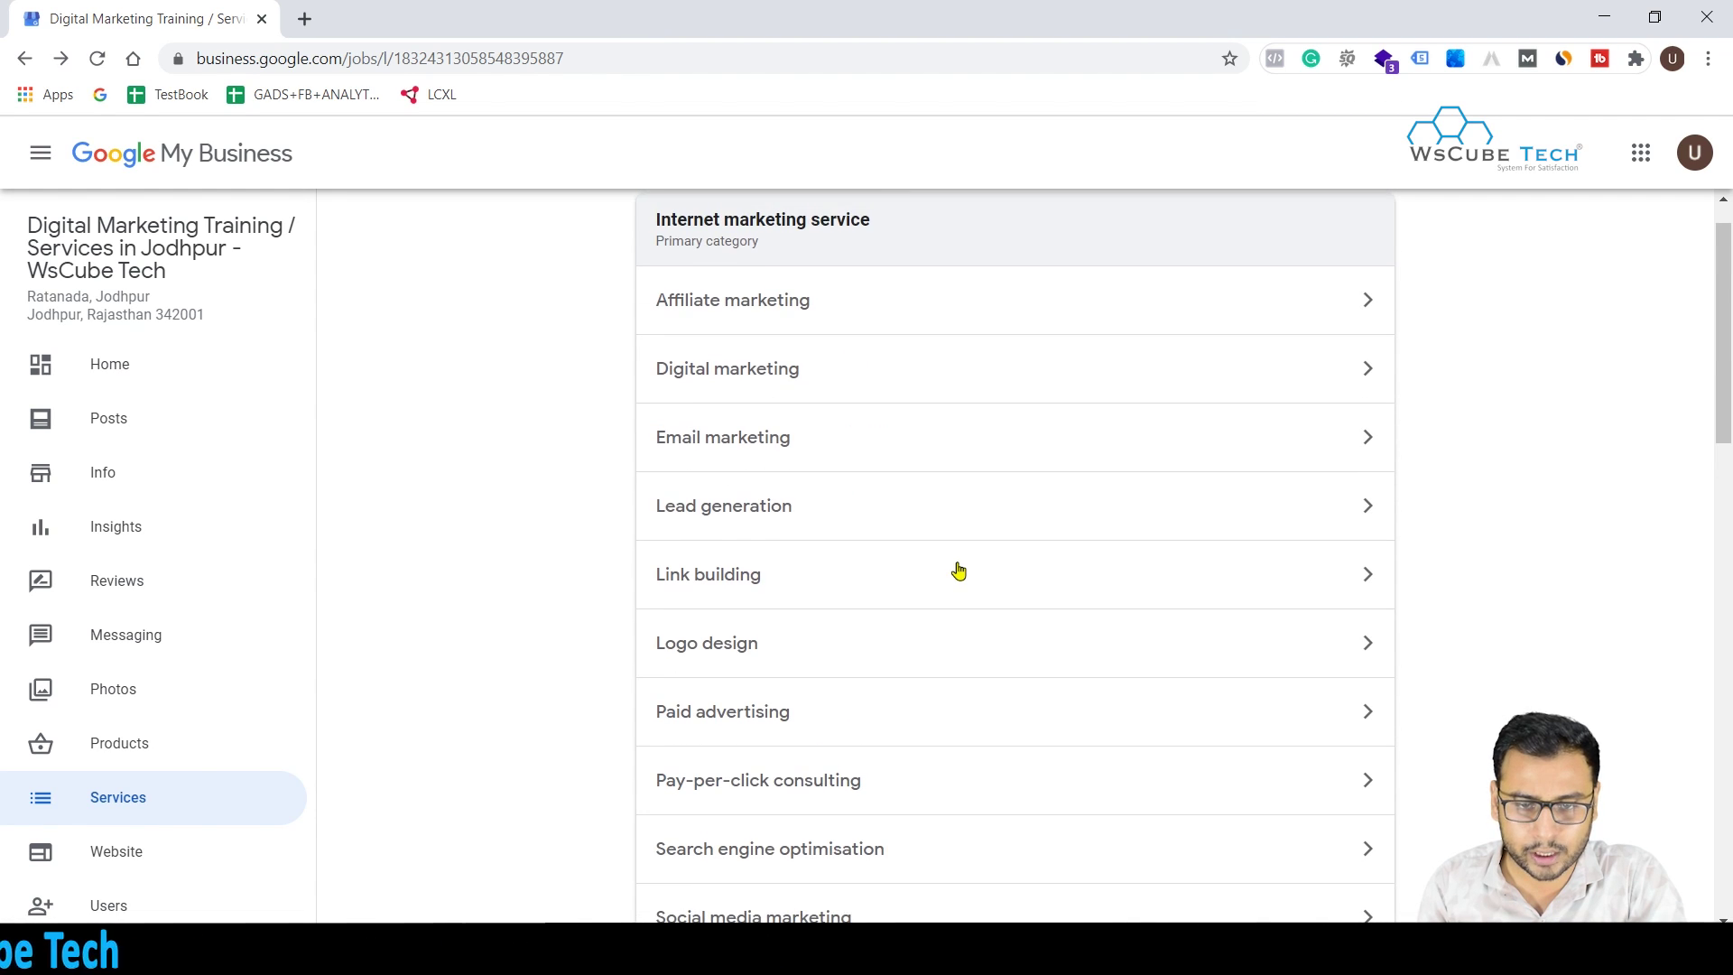
{"action": "left_click", "coordinate": [735, 386]}
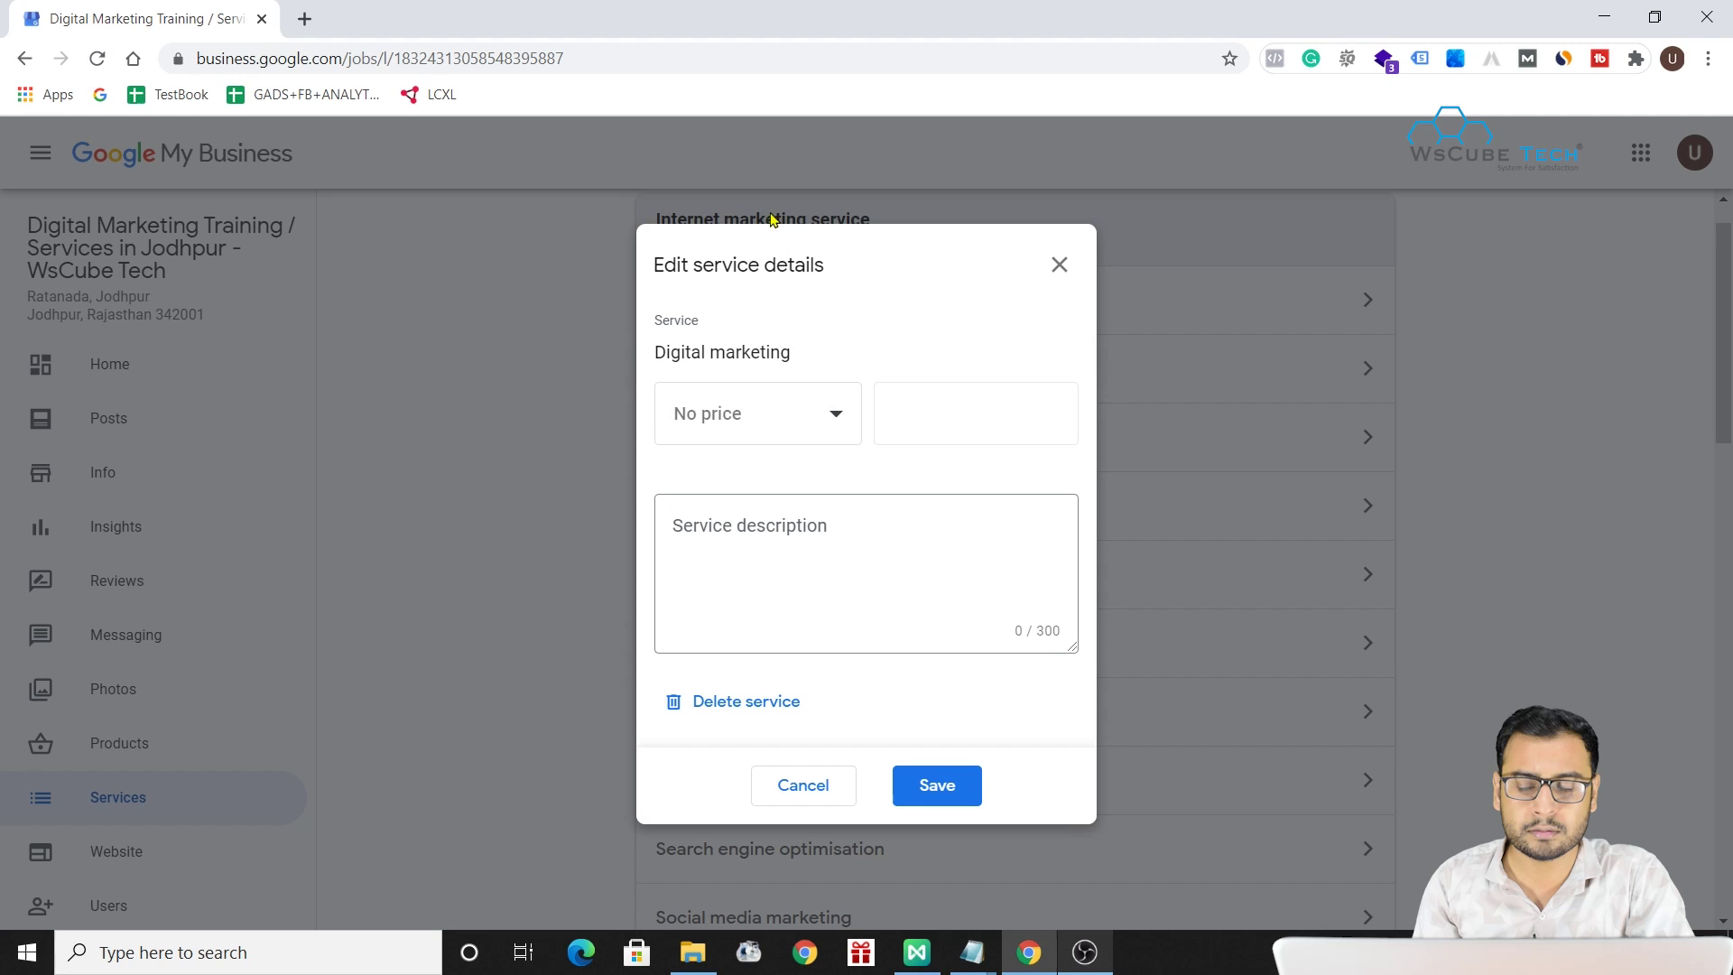
{"action": "left_click", "coordinate": [740, 412]}
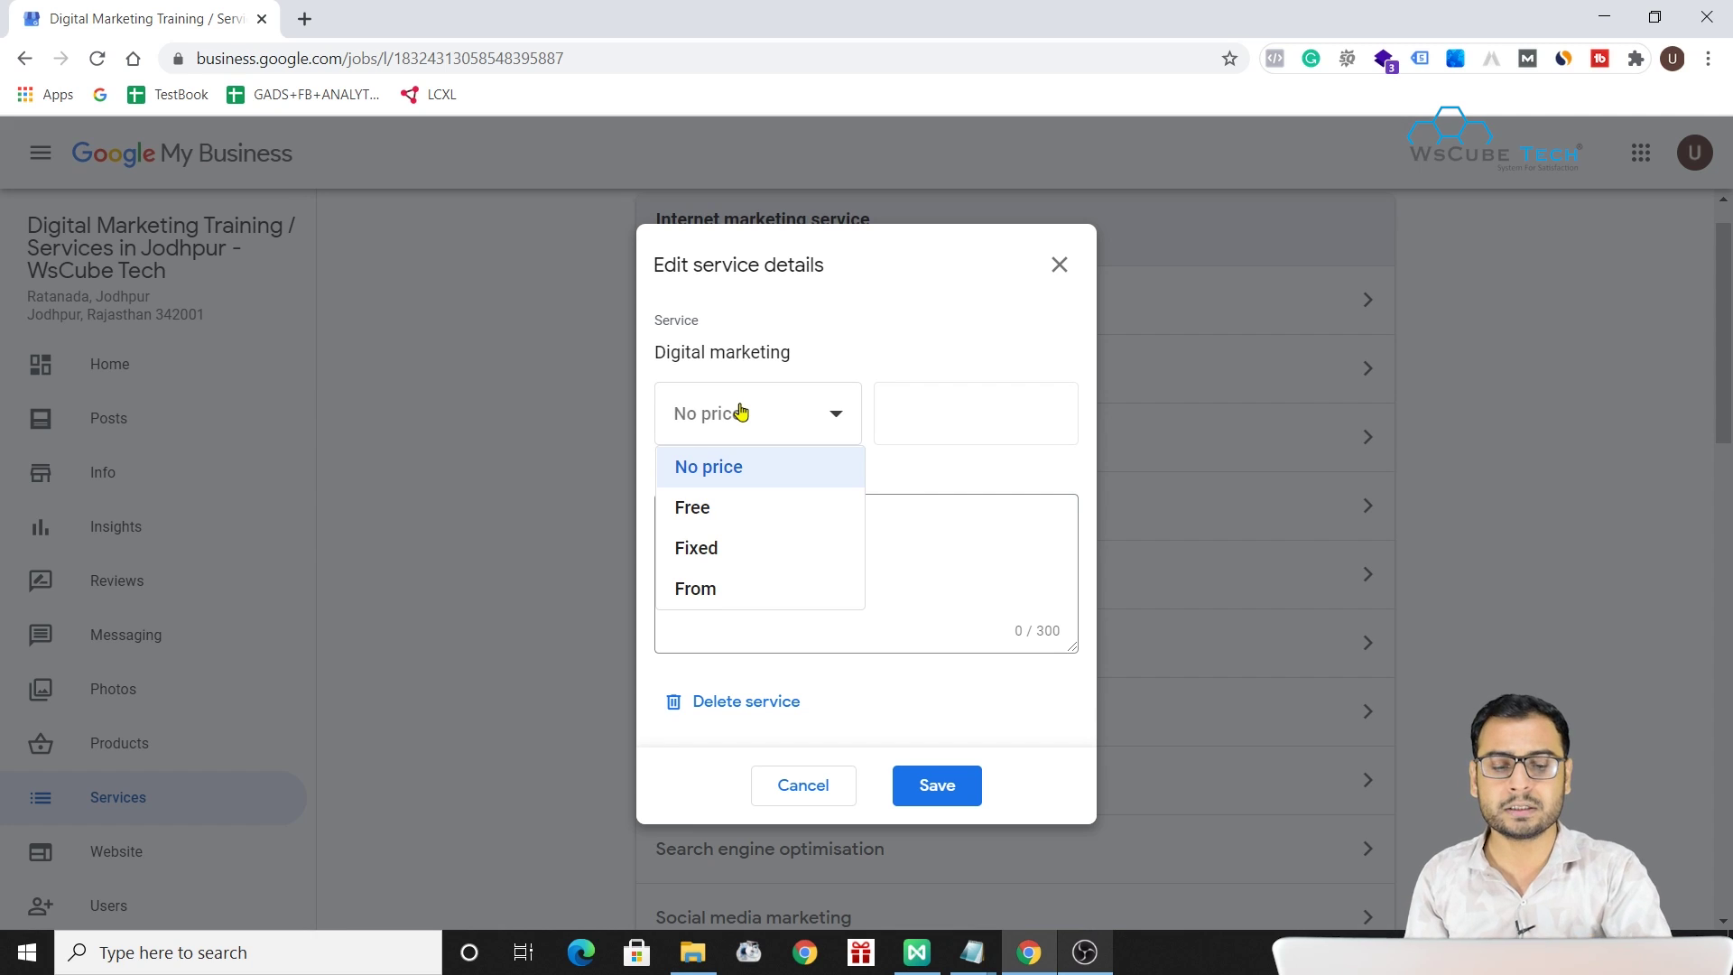
{"action": "left_click", "coordinate": [713, 588]}
{"action": "left_click", "coordinate": [964, 413]}
{"action": "type", "text": "50"}
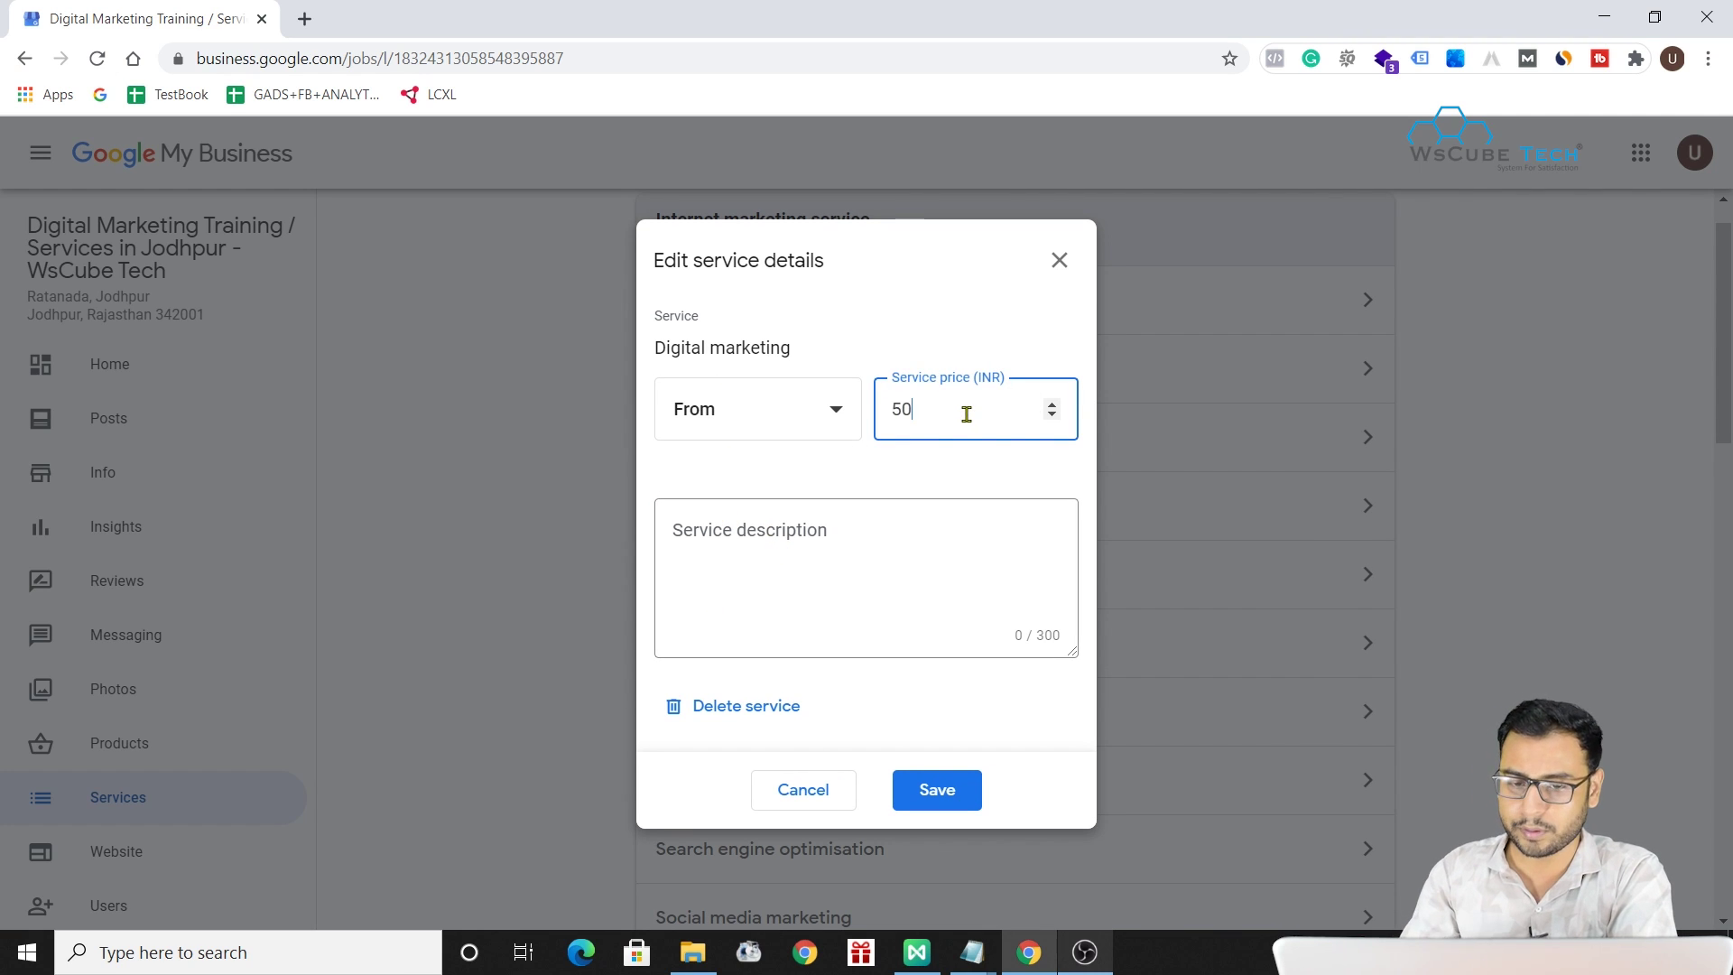
{"action": "type", "text": "00"}
{"action": "left_click", "coordinate": [960, 456]}
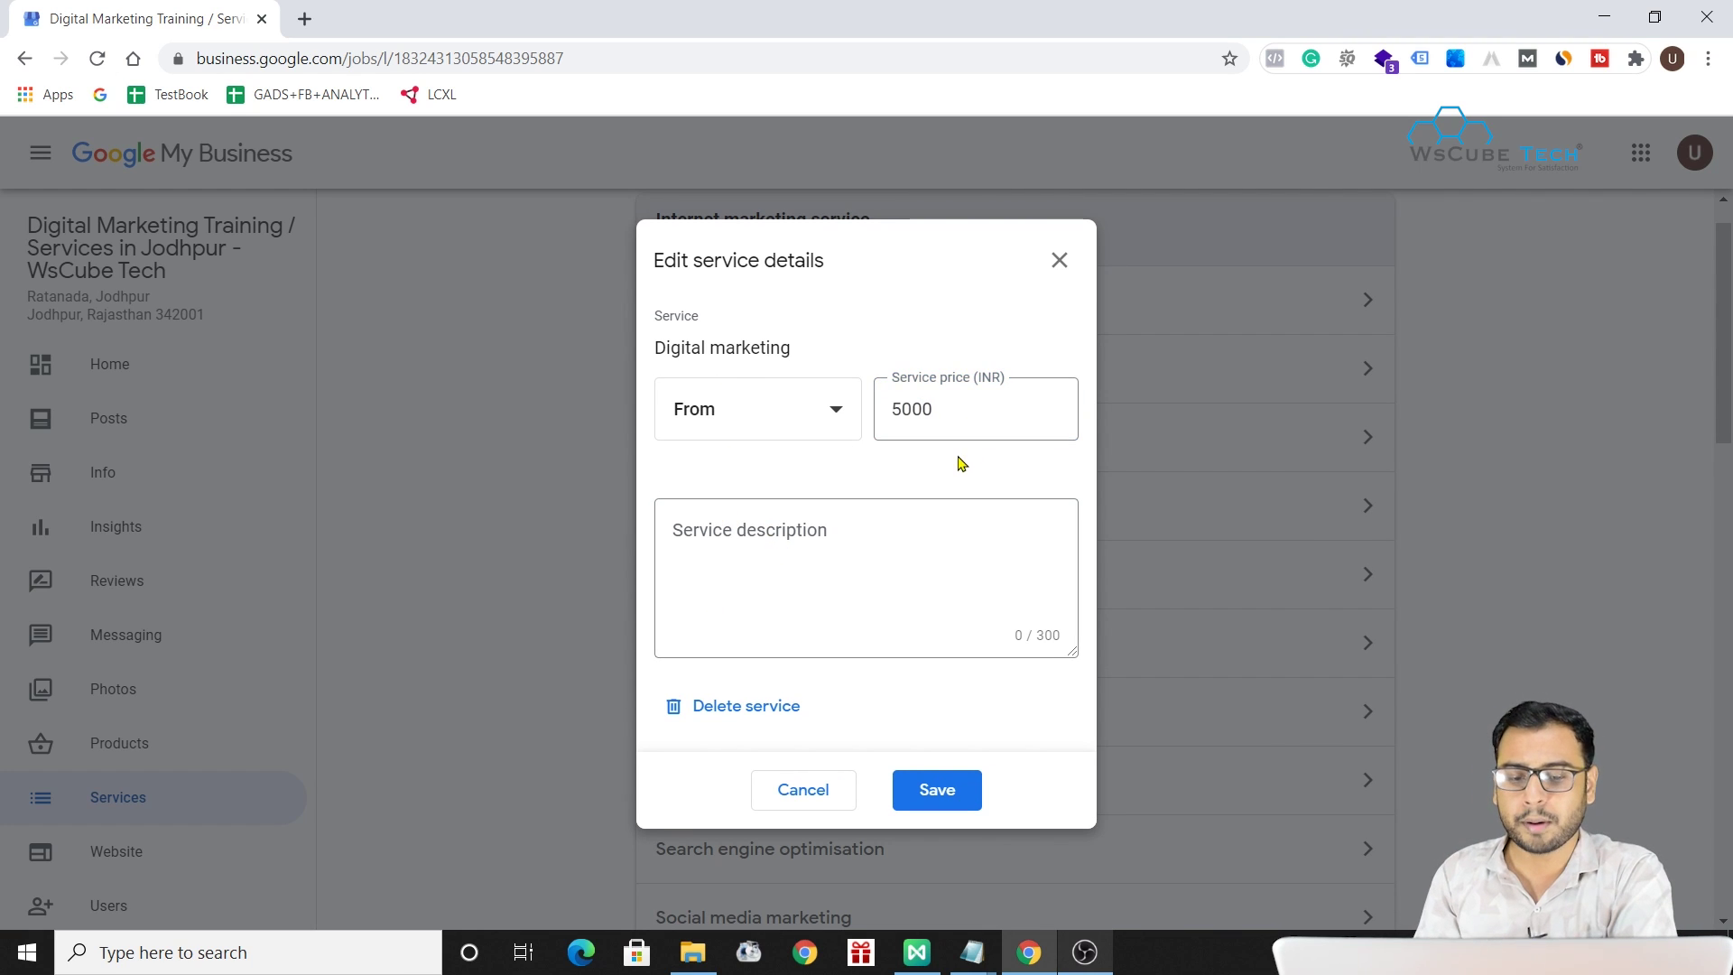
- Enter "- Basic SEO for 5 keywords" as the first line of the Digital marketing service description
{"action": "left_click", "coordinate": [803, 543]}
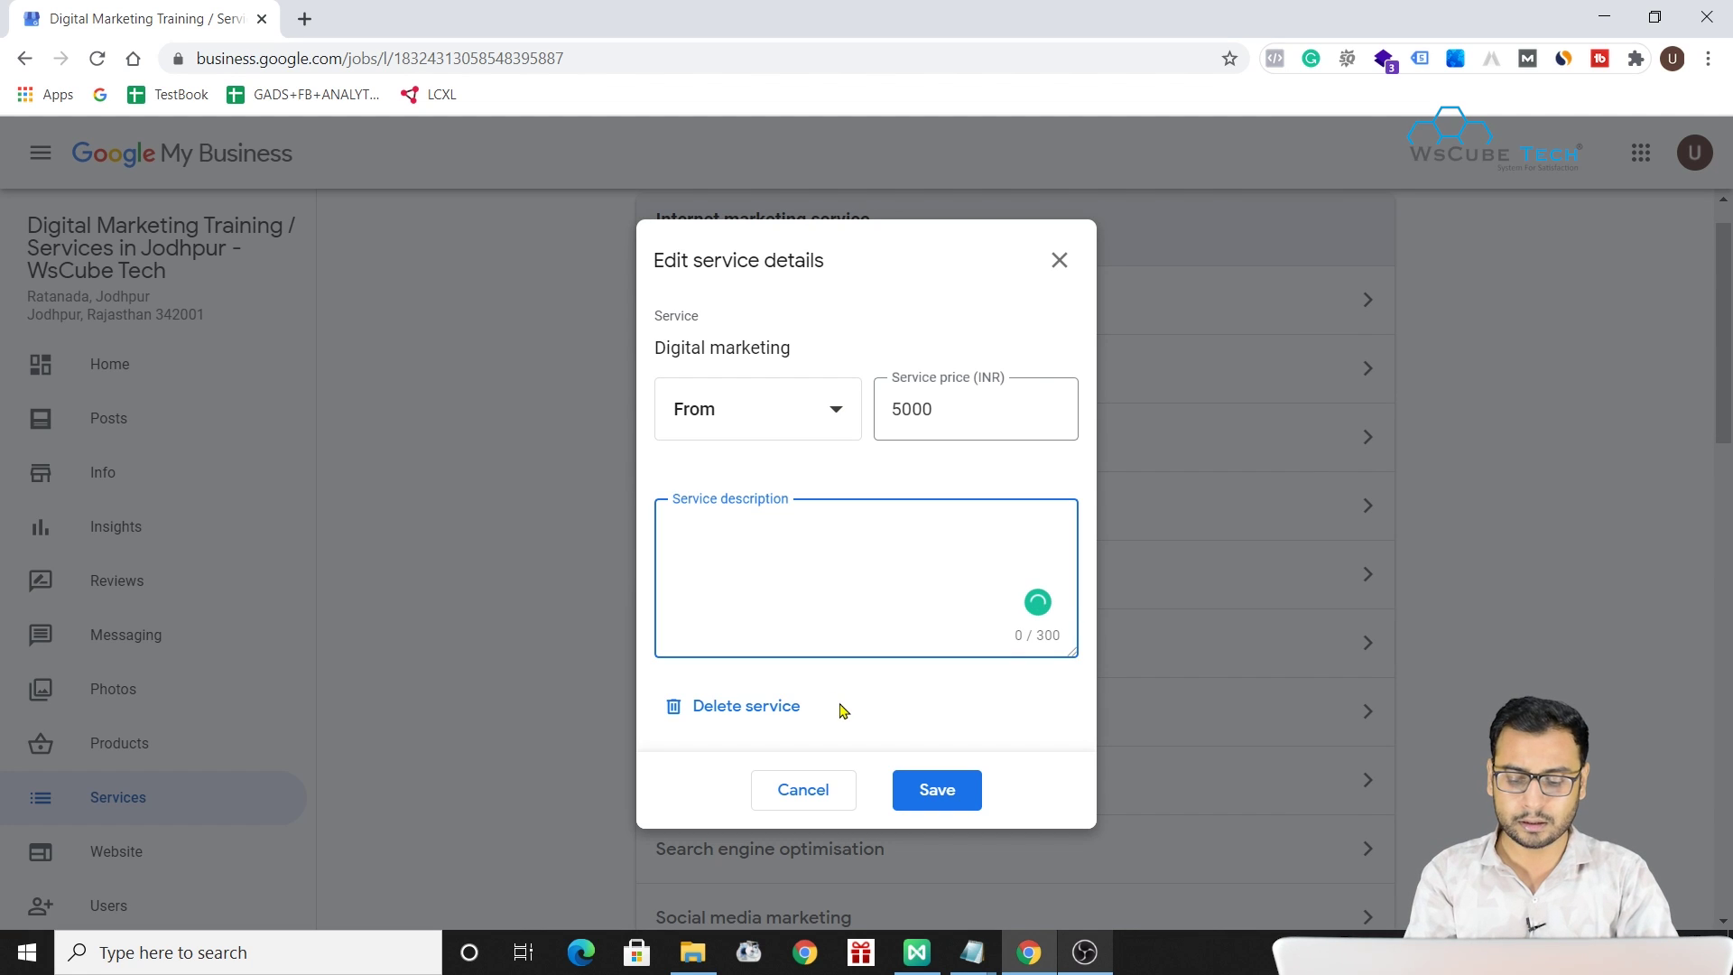
{"action": "type", "text": "- "}
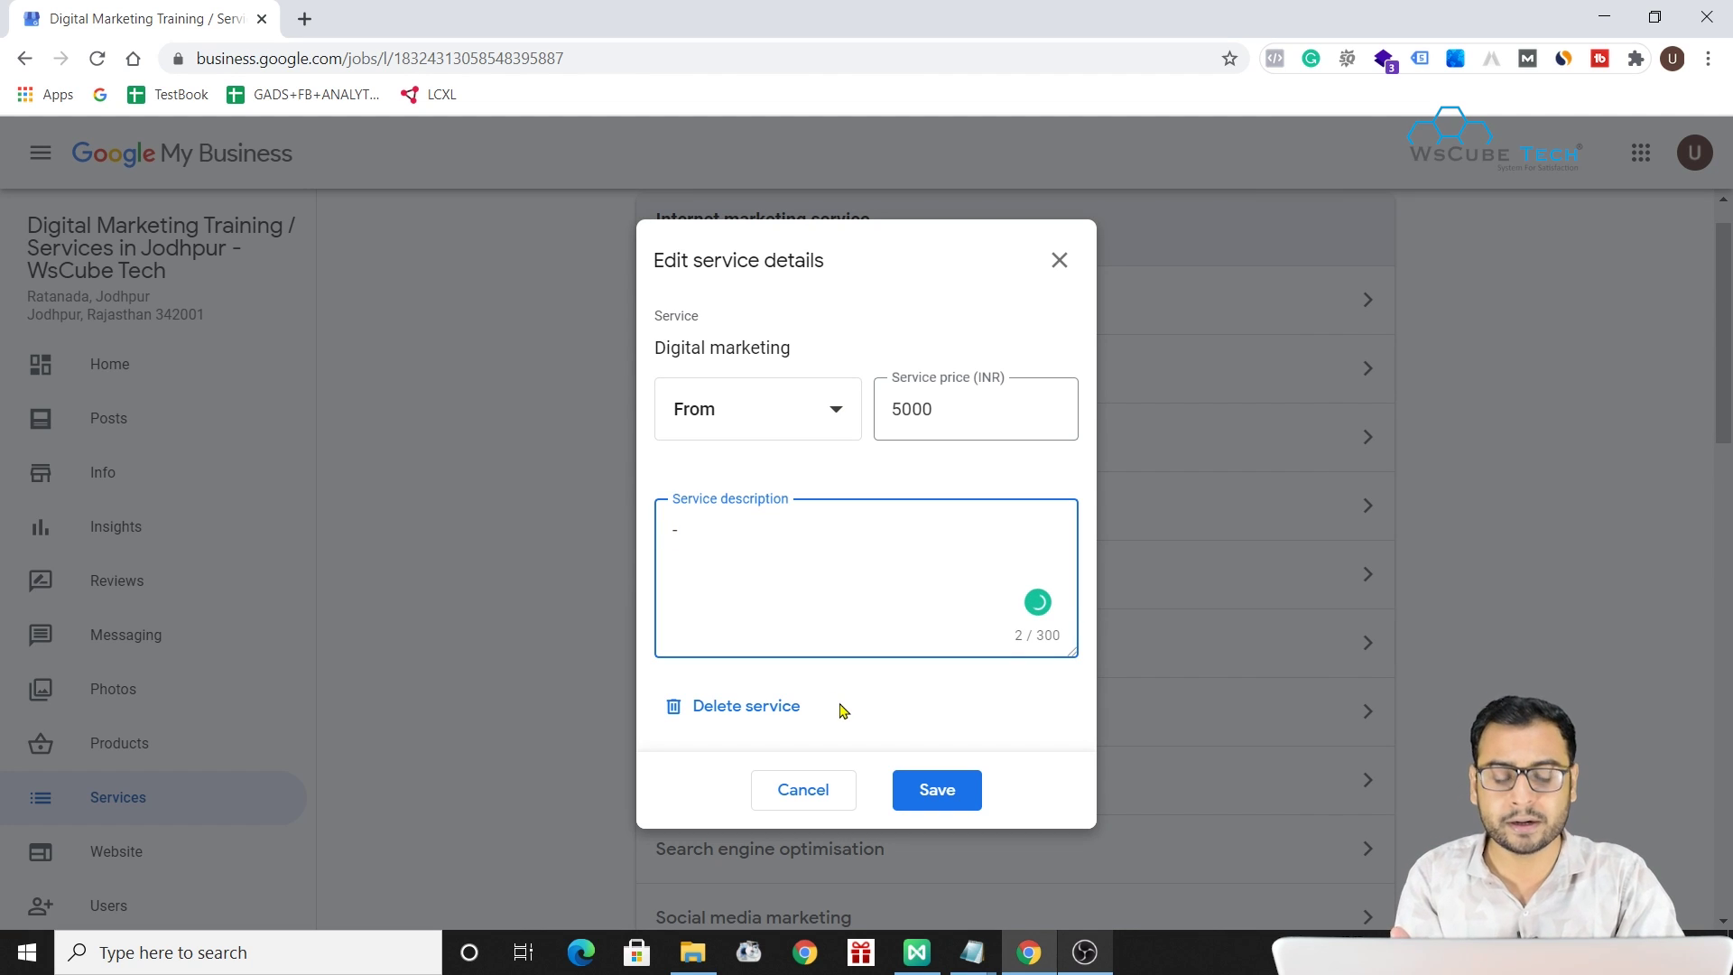
{"action": "type", "text": "Ba"}
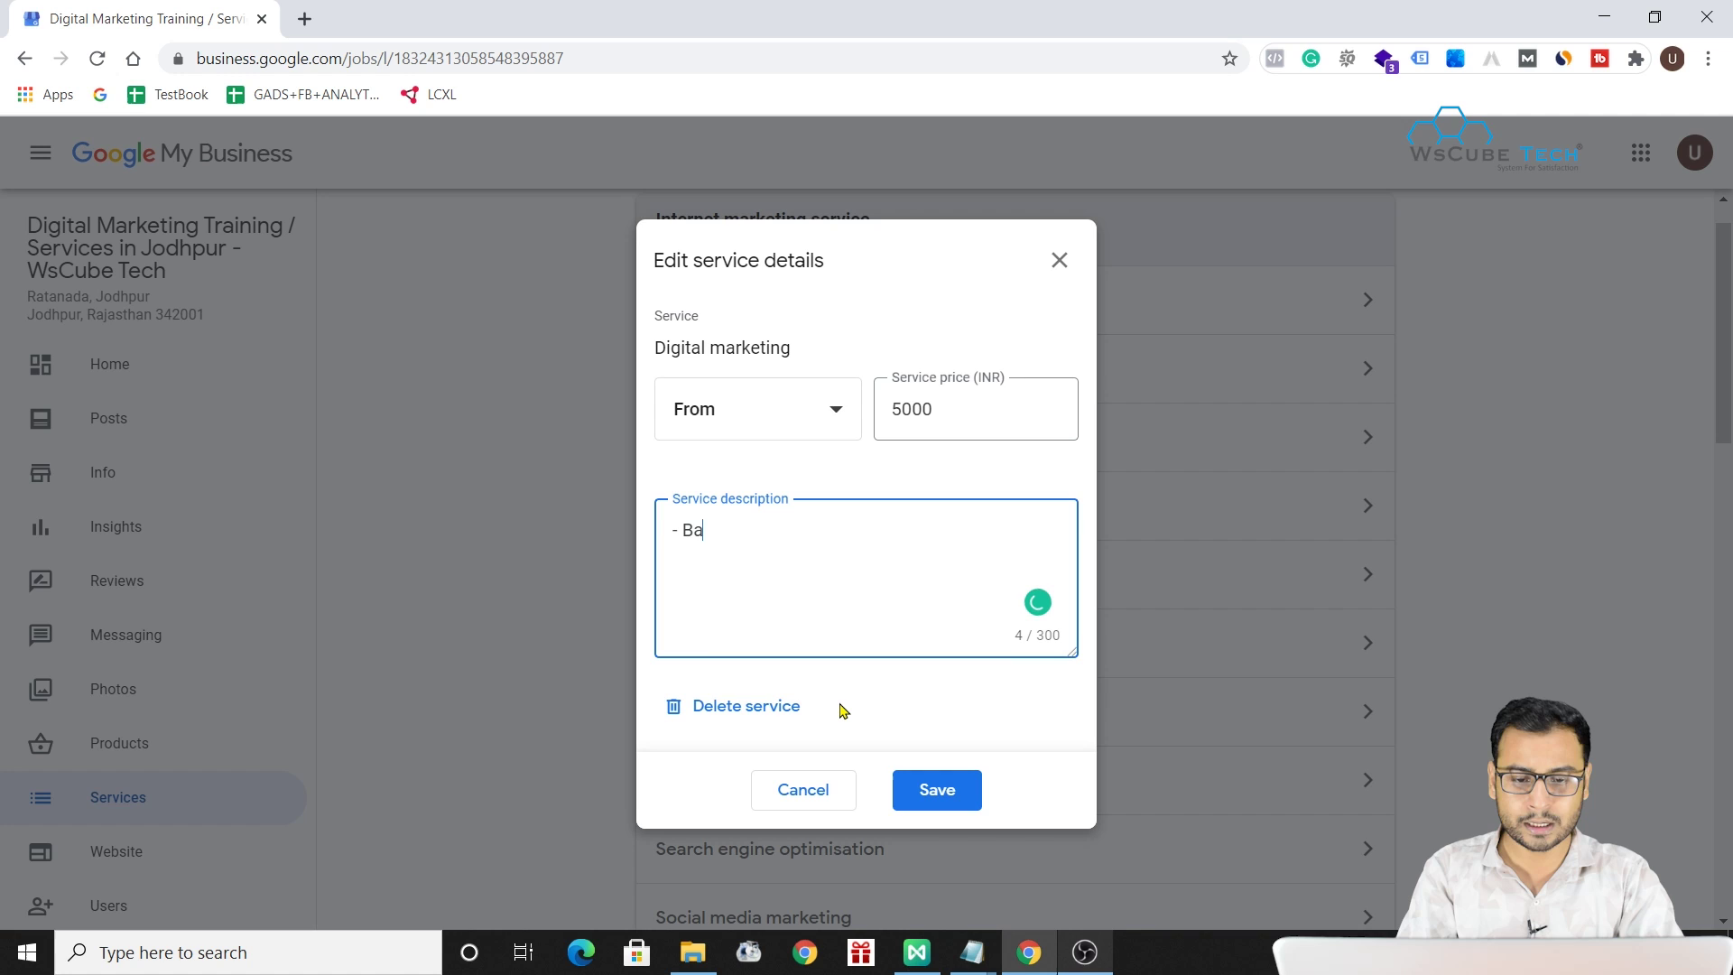
{"action": "type", "text": "sic SEO for"}
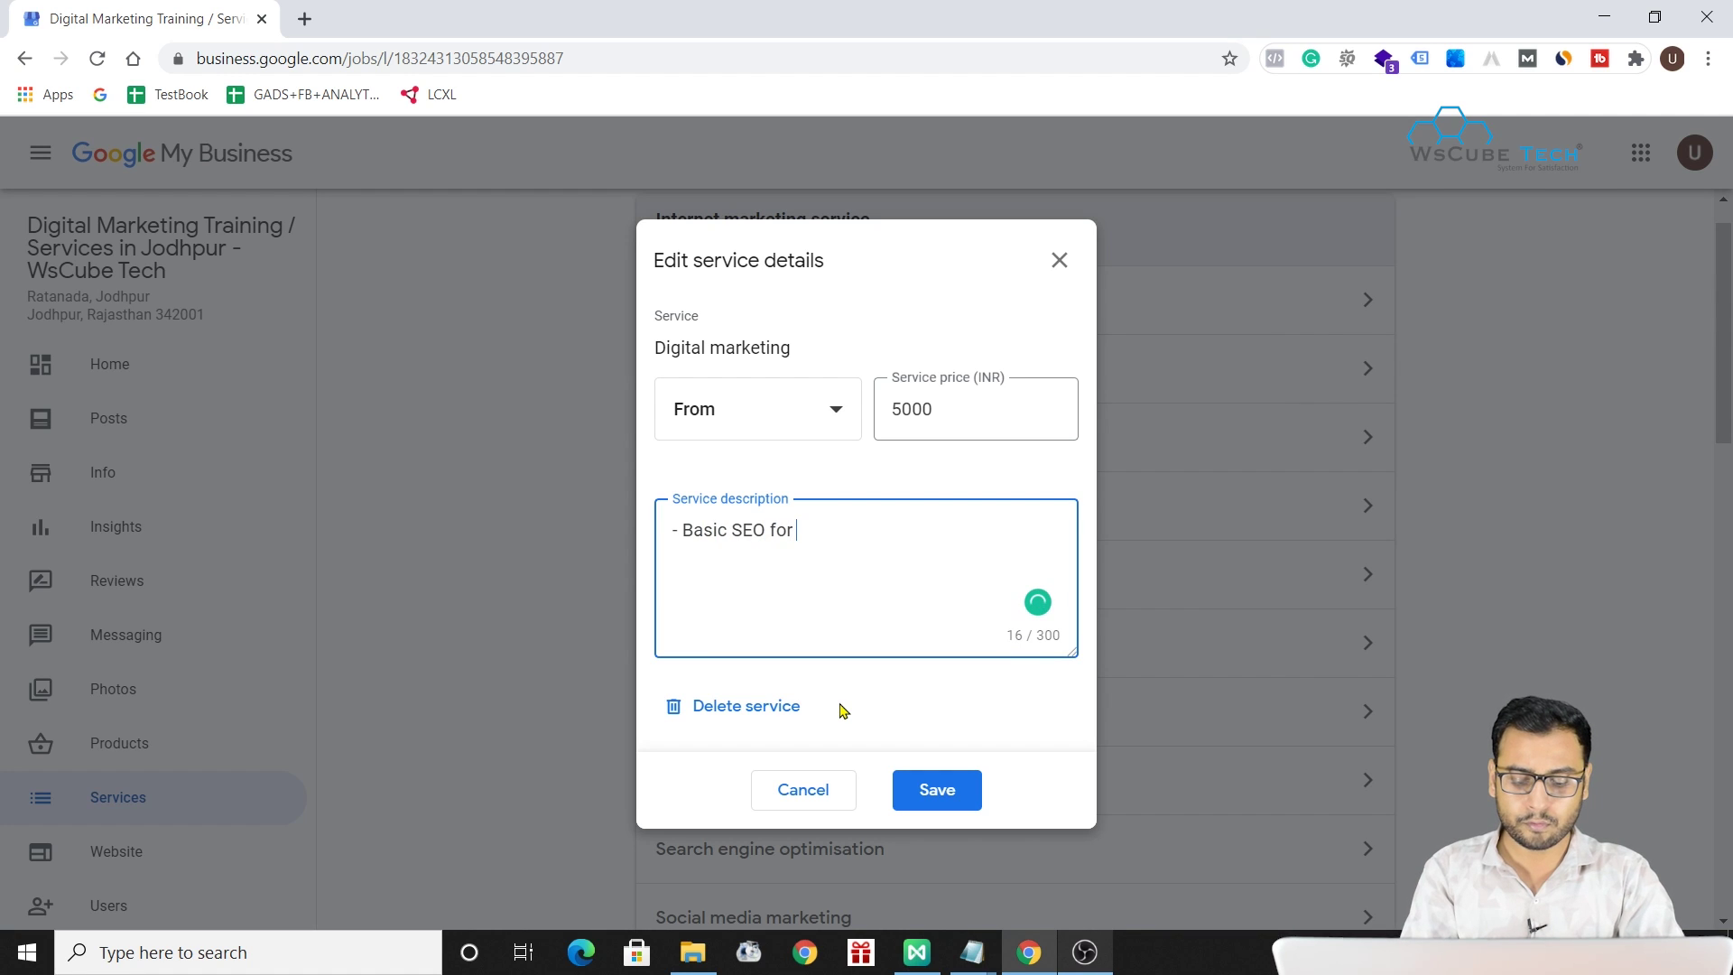
{"action": "type", "text": " 5 key"}
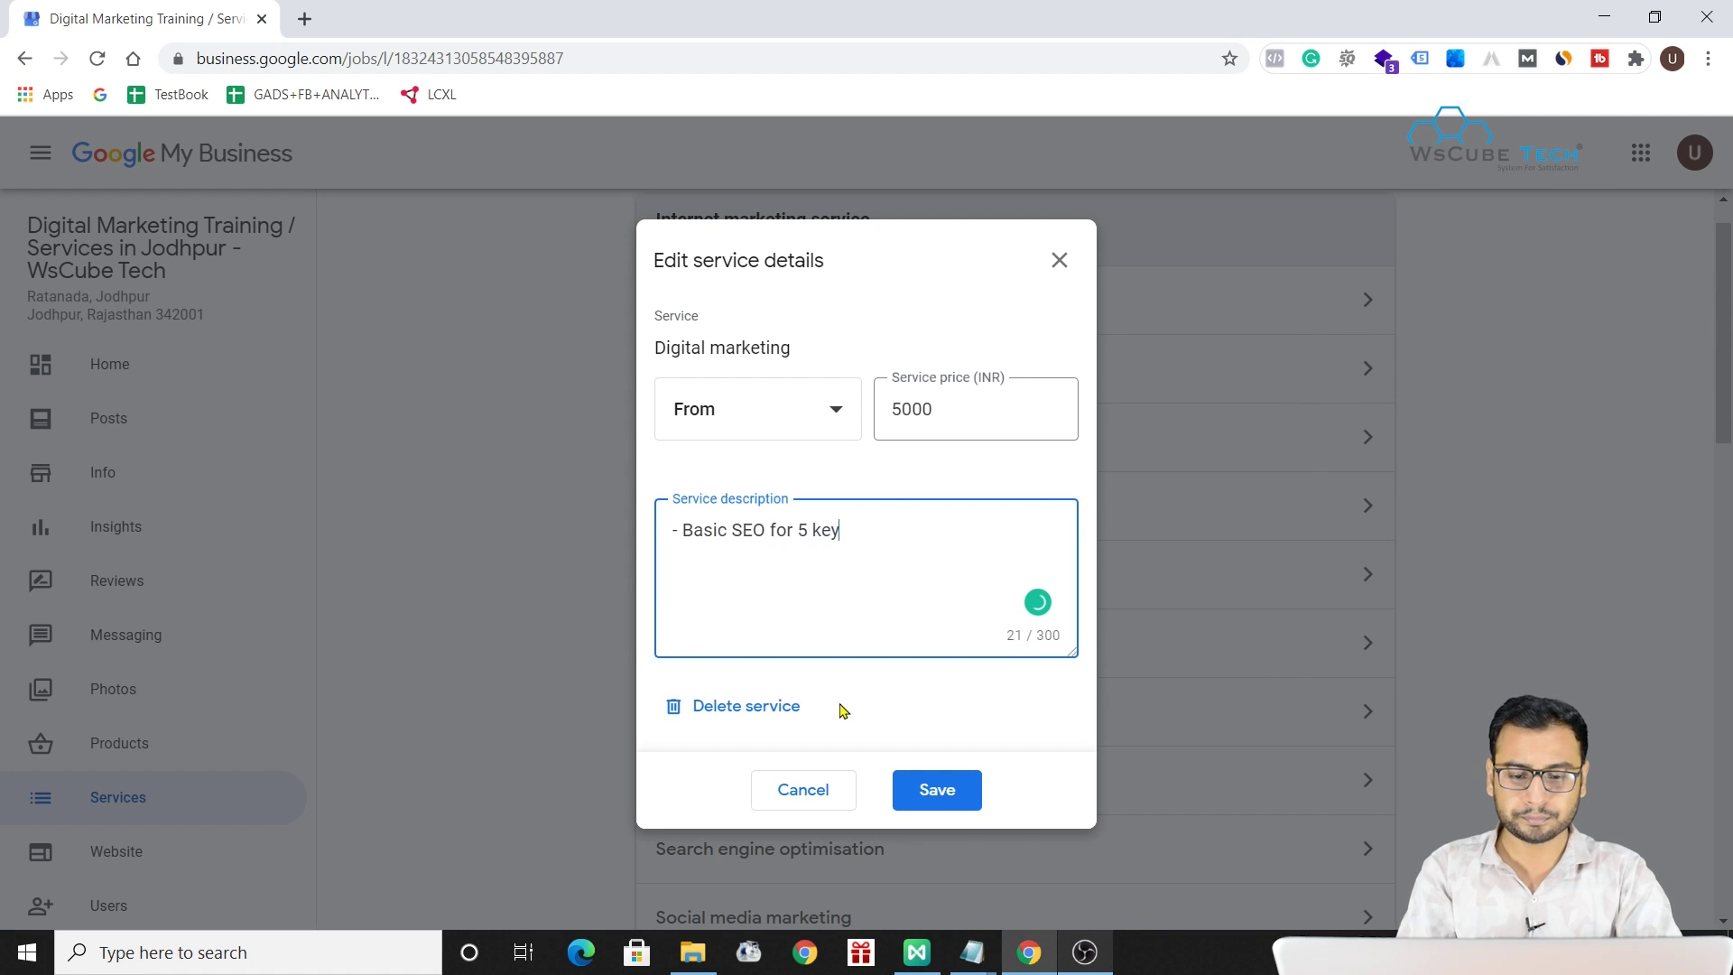
{"action": "type", "text": "words "}
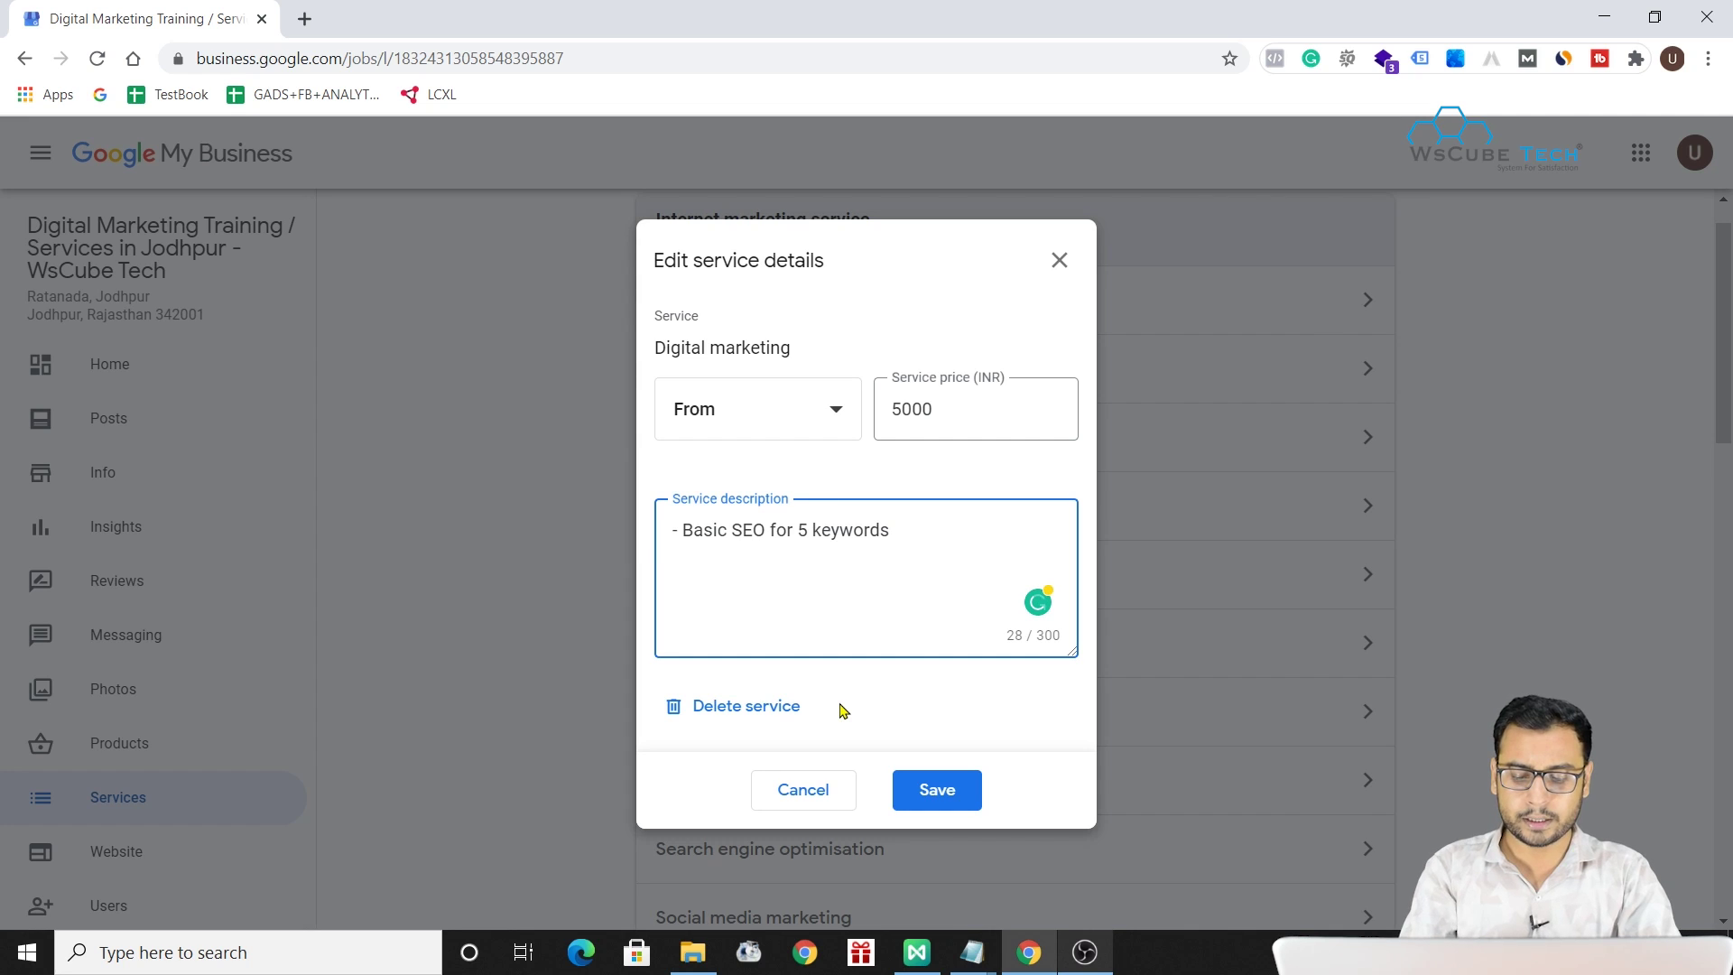
- Add "- Basic WP Website creation" as the second line of the Digital marketing service description
{"action": "type", "text": "- Basic WP W"}
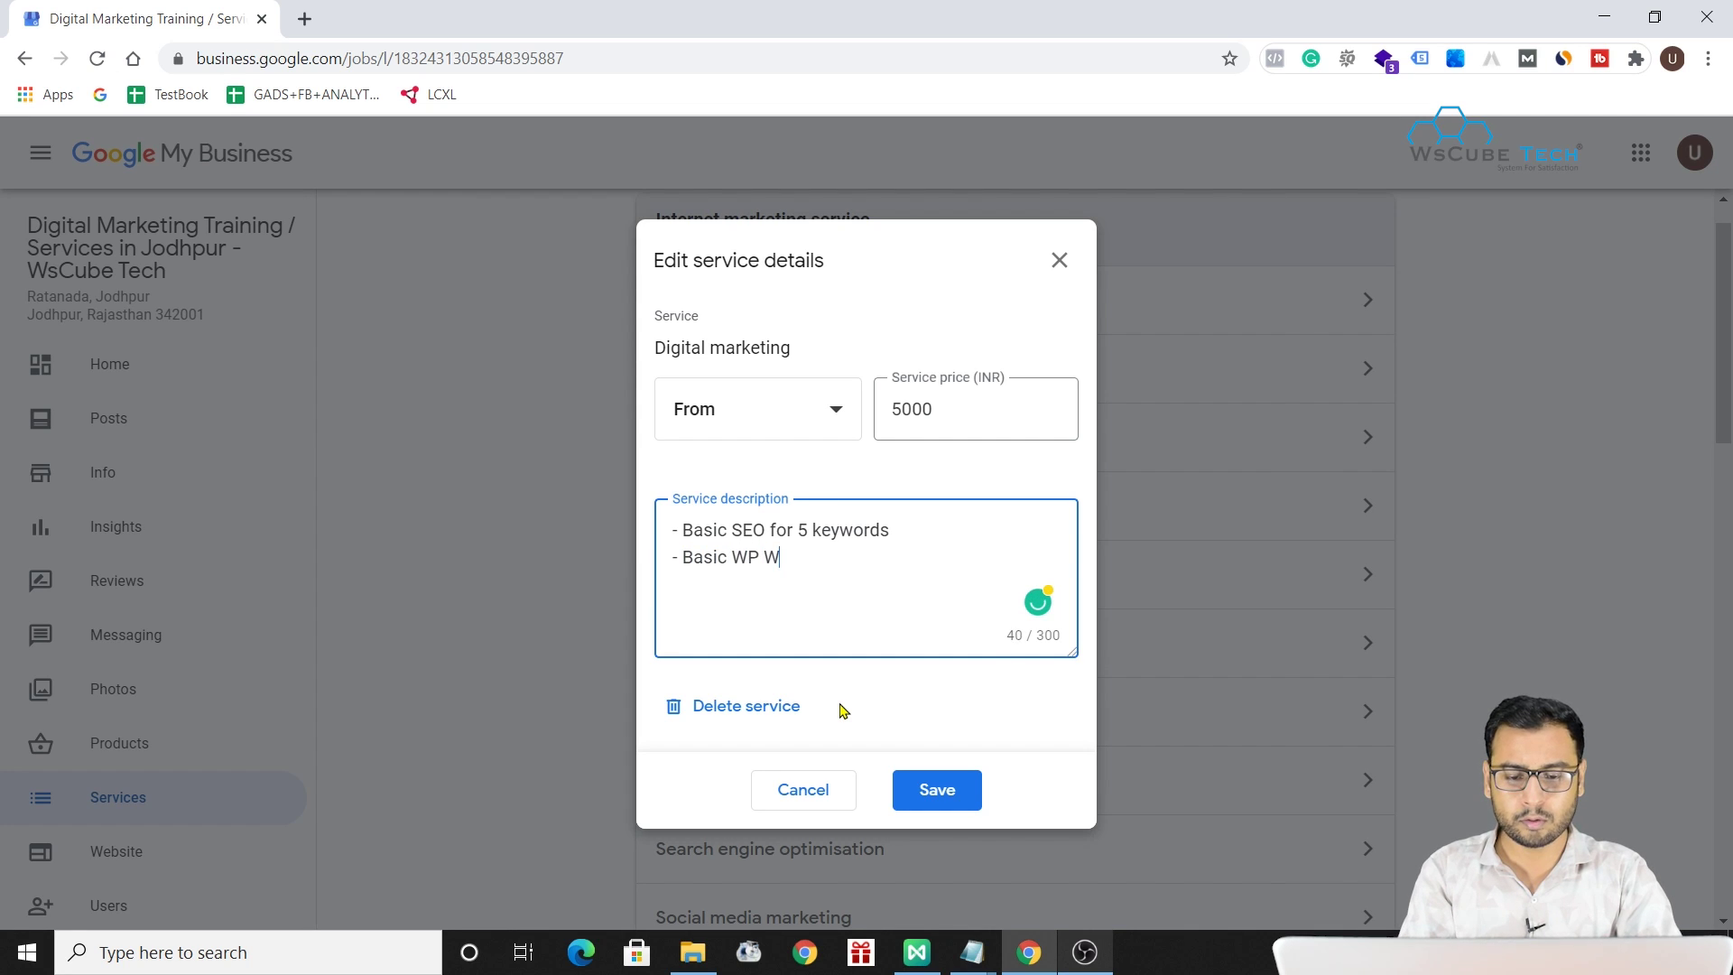
{"action": "type", "text": "ebsite sc"}
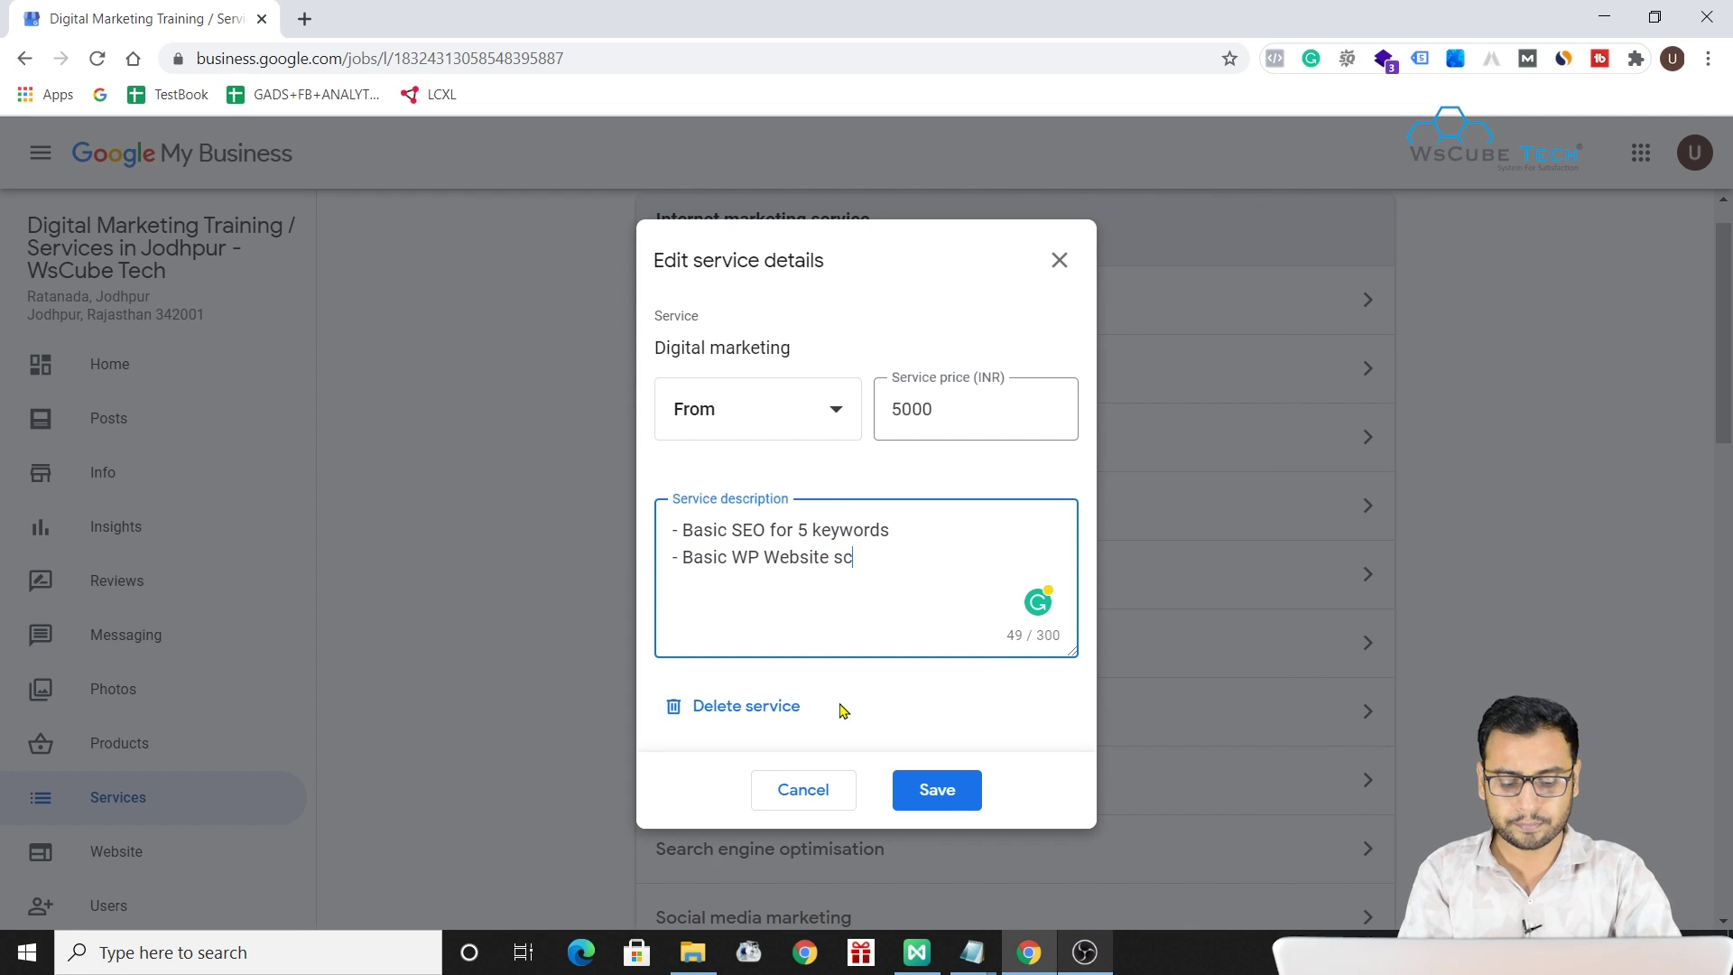
{"action": "key", "text": "BackSpace"}
{"action": "key", "text": "BackSpace"}
{"action": "key", "text": "BackSpace"}
{"action": "key", "text": "BackSpace"}
{"action": "key", "text": "BackSpace"}
{"action": "key", "text": "BackSpace"}
{"action": "key", "text": "BackSpace"}
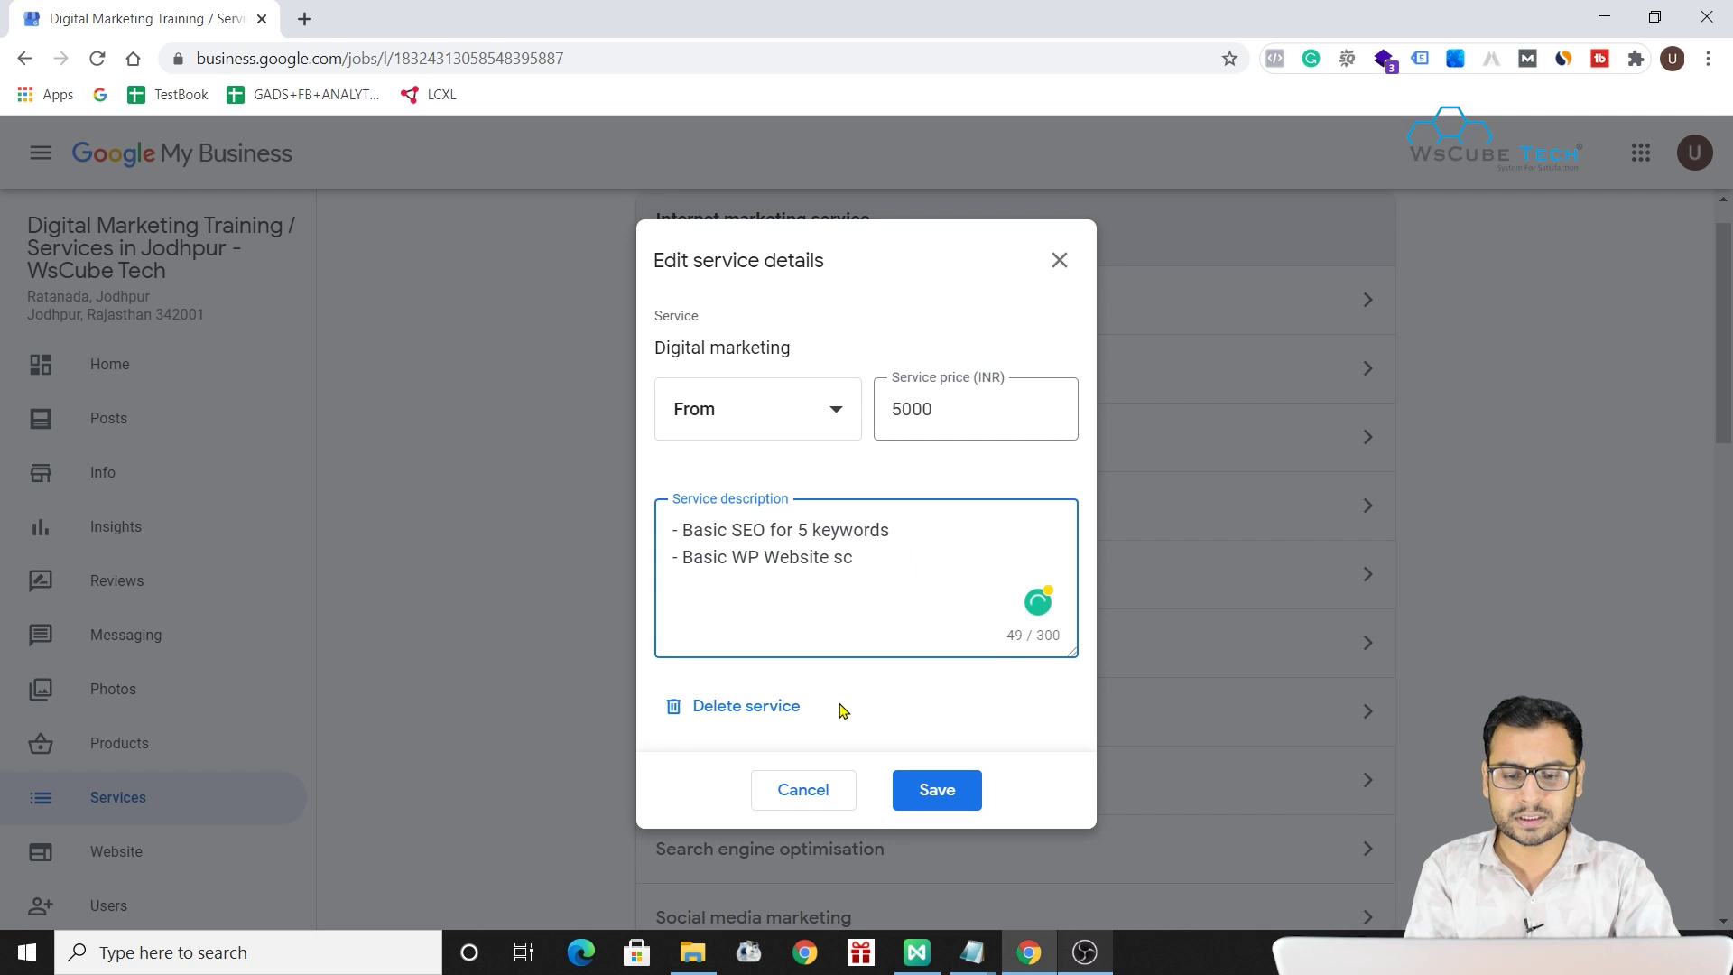
{"action": "type", "text": "reati"}
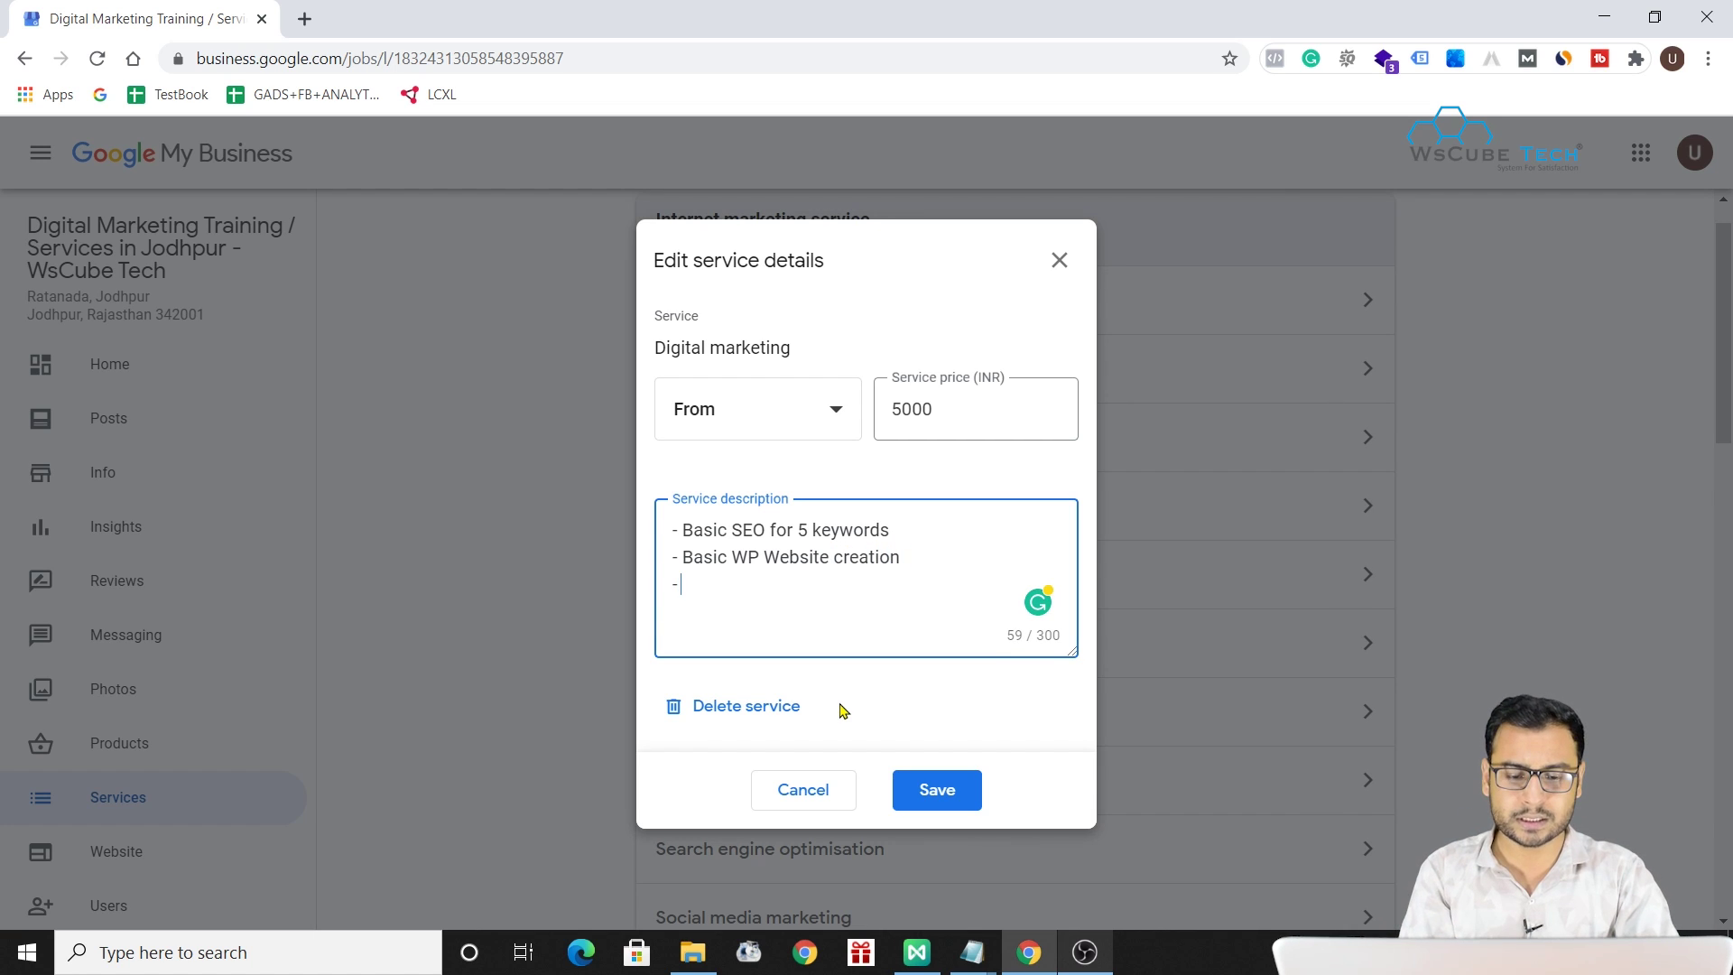
- Add "- Facebook Page Creation" as the third line of the service description
{"action": "type", "text": "on - Fa"}
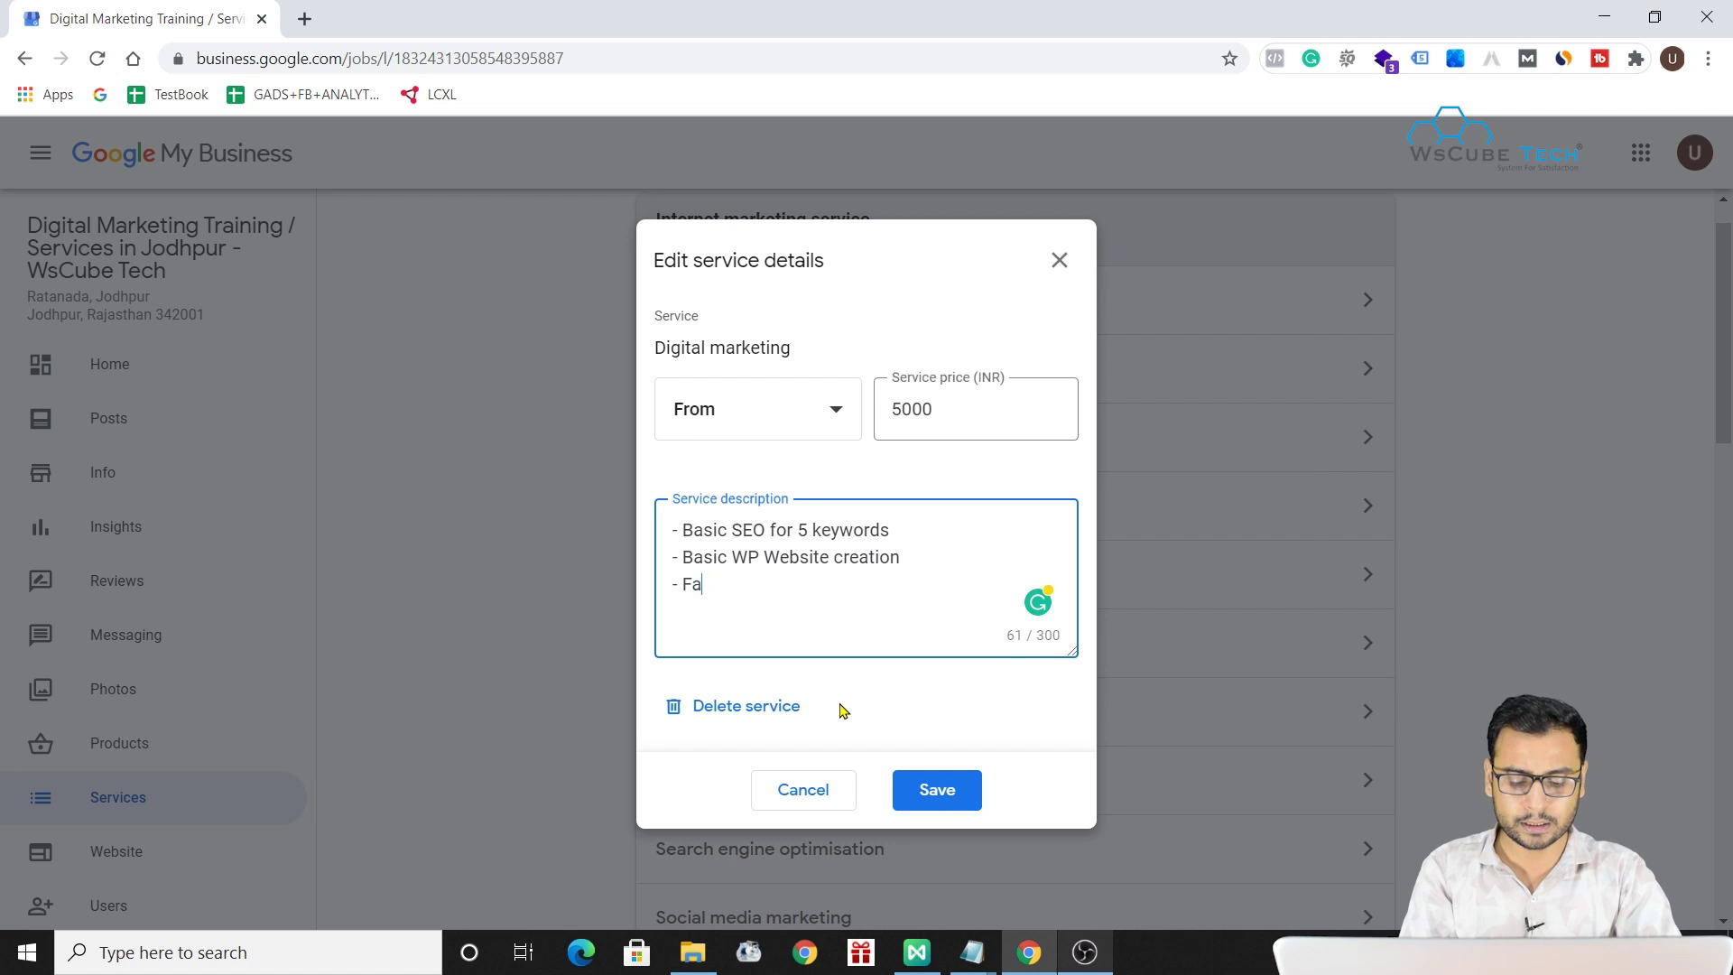
{"action": "type", "text": "cebook Page "}
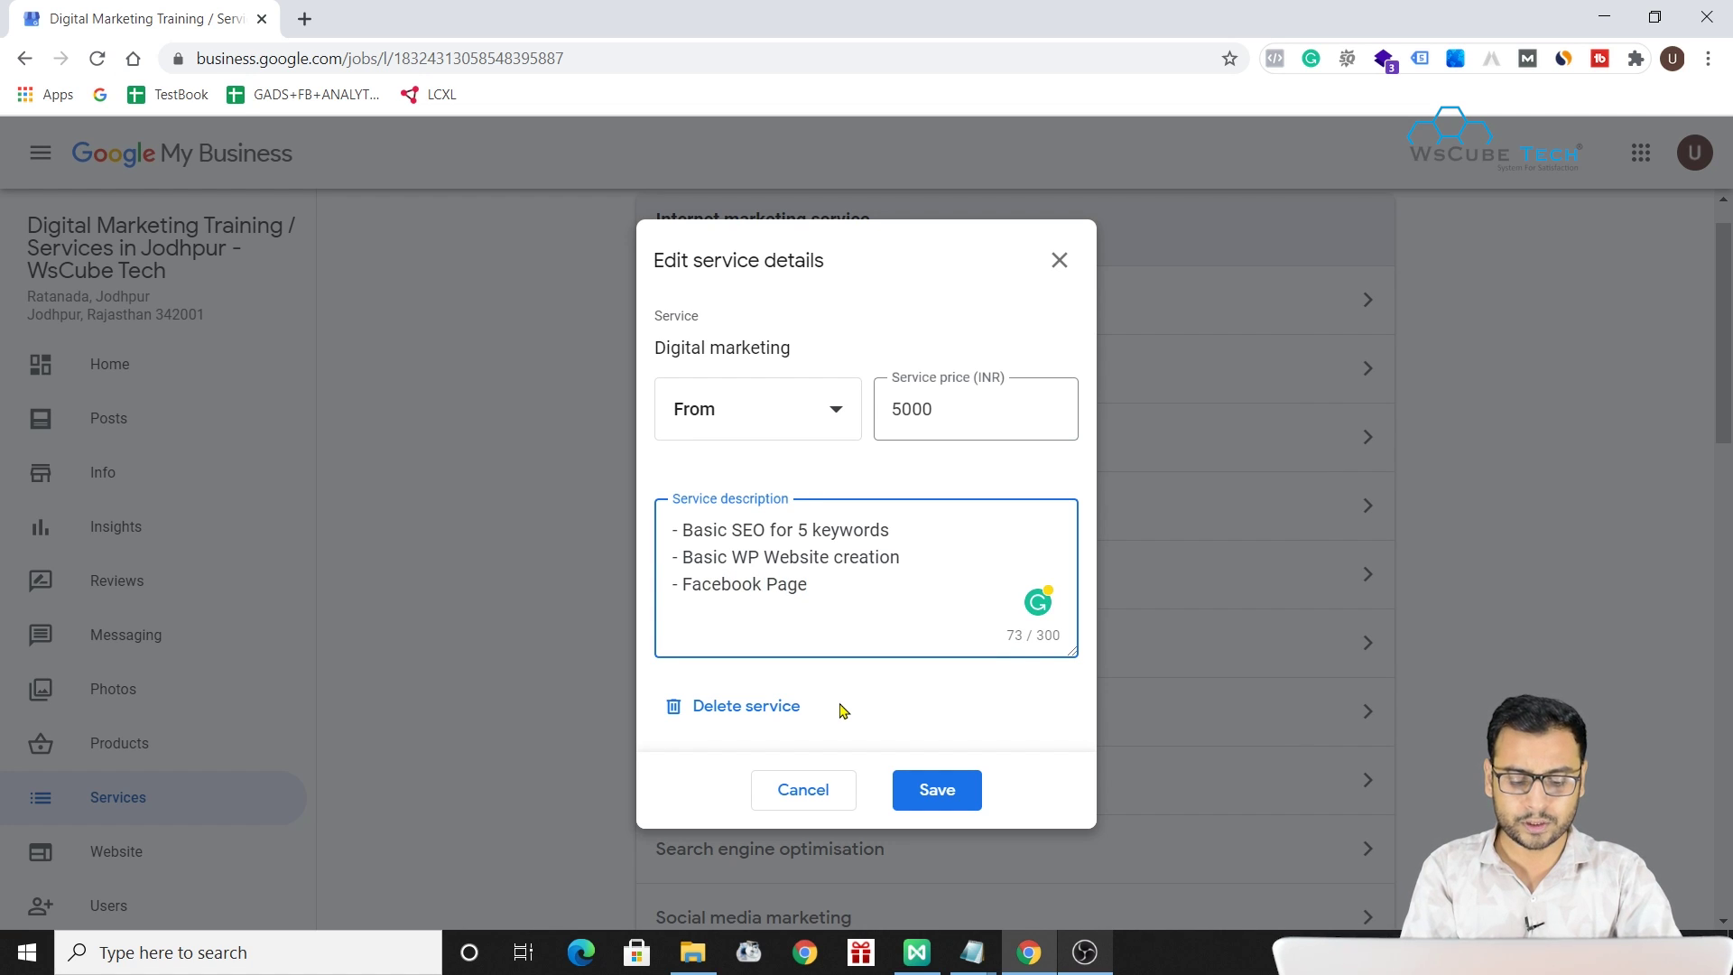
{"action": "type", "text": "Creation"}
{"action": "type", "text": " - "}
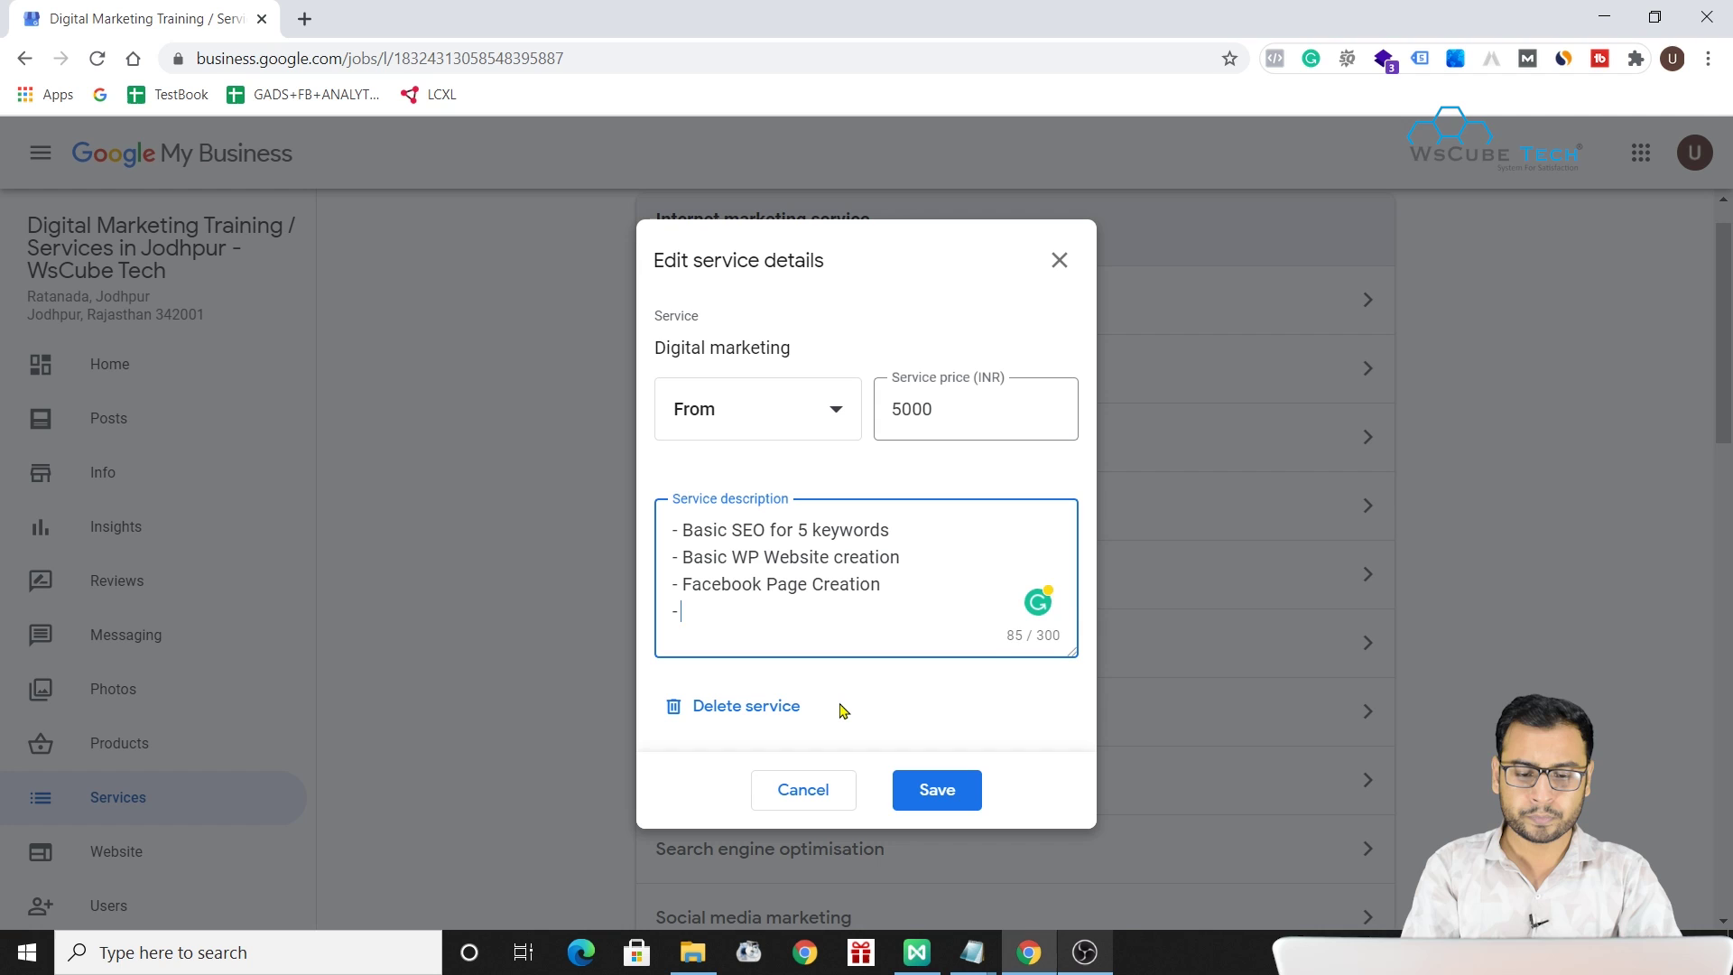
- Add "- Instagram Profile Creation" as the fourth line of the service description, correcting the misspelled word along the way
{"action": "type", "text": "INsta"}
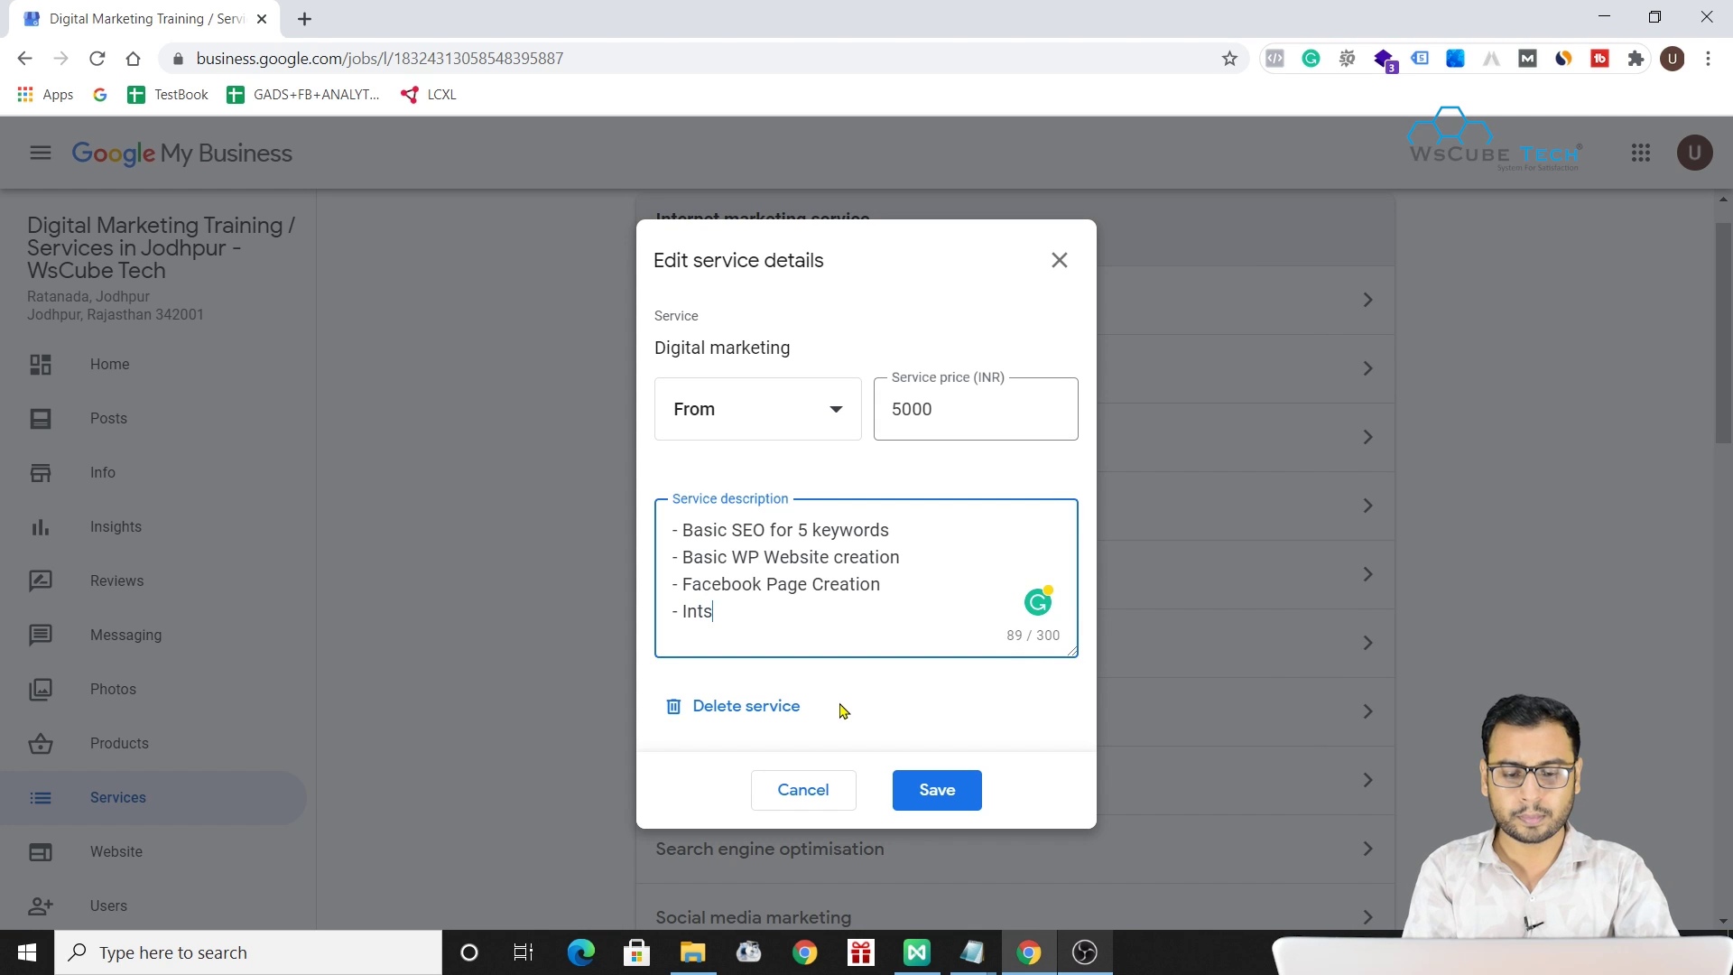
{"action": "key", "text": "BackSpace"}
{"action": "key", "text": "BackSpace"}
{"action": "type", "text": "stagtam P"}
{"action": "key", "text": "BackSpace"}
{"action": "key", "text": "BackSpace"}
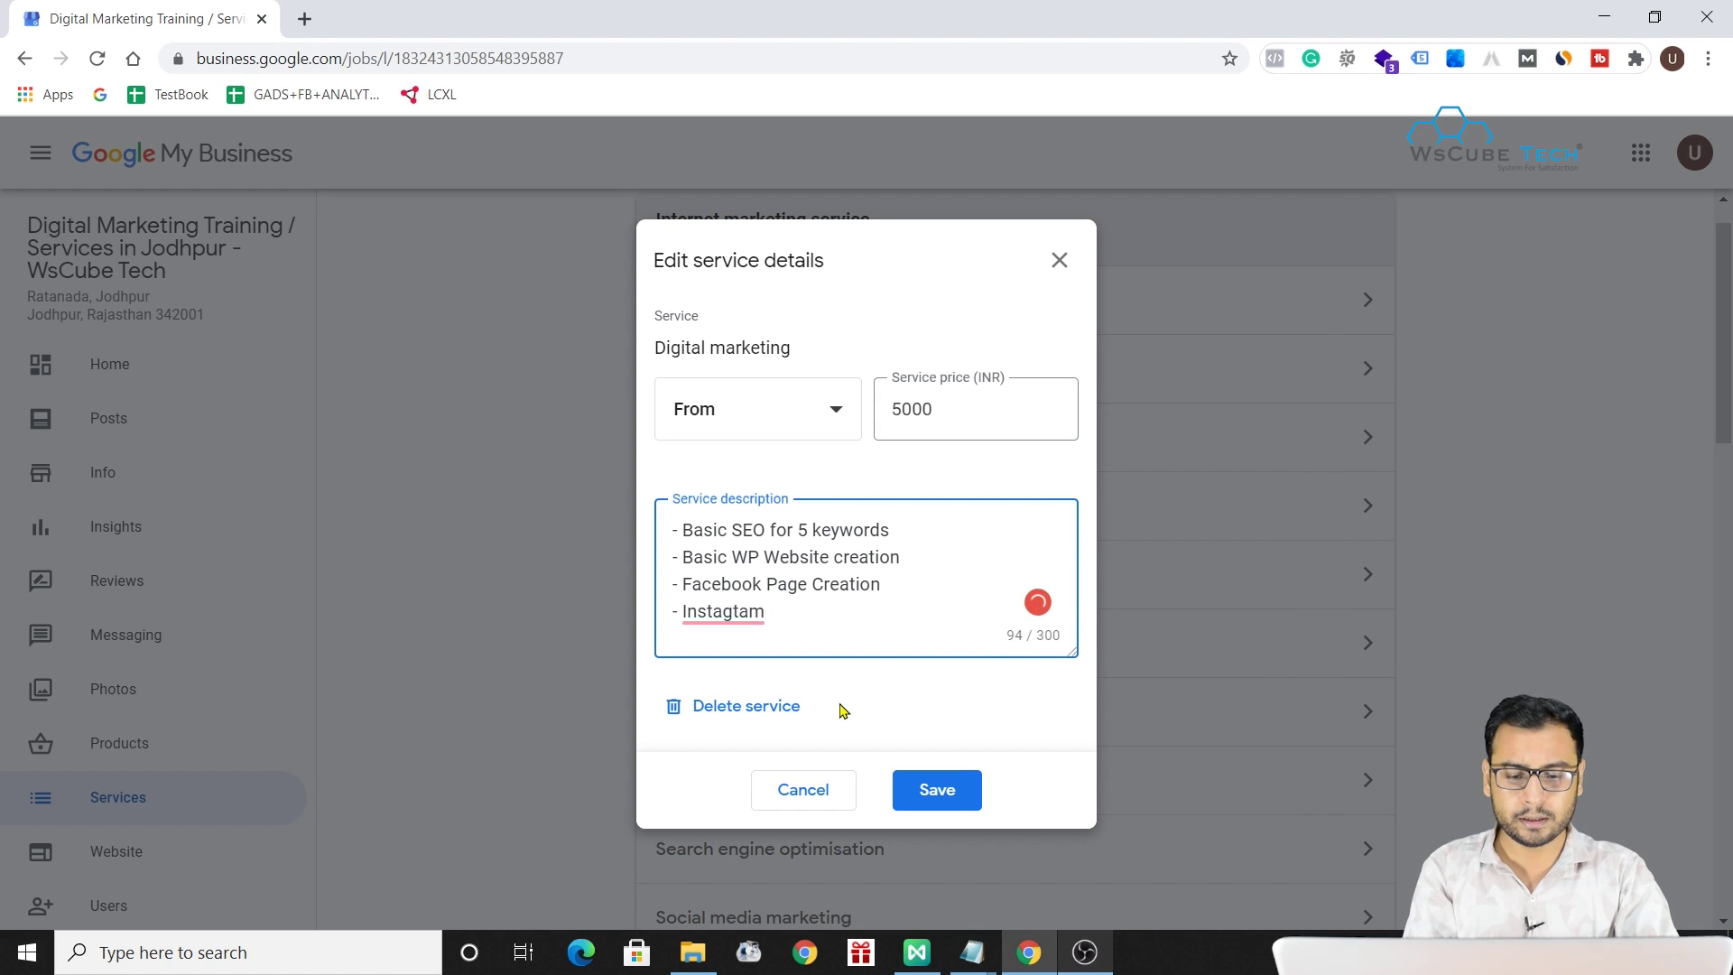
{"action": "key", "text": "BackSpace"}
{"action": "key", "text": "BackSpace"}
{"action": "key", "text": "BackSpace"}
{"action": "type", "text": "ram Profile Creation"}
{"action": "key", "text": "Return"}
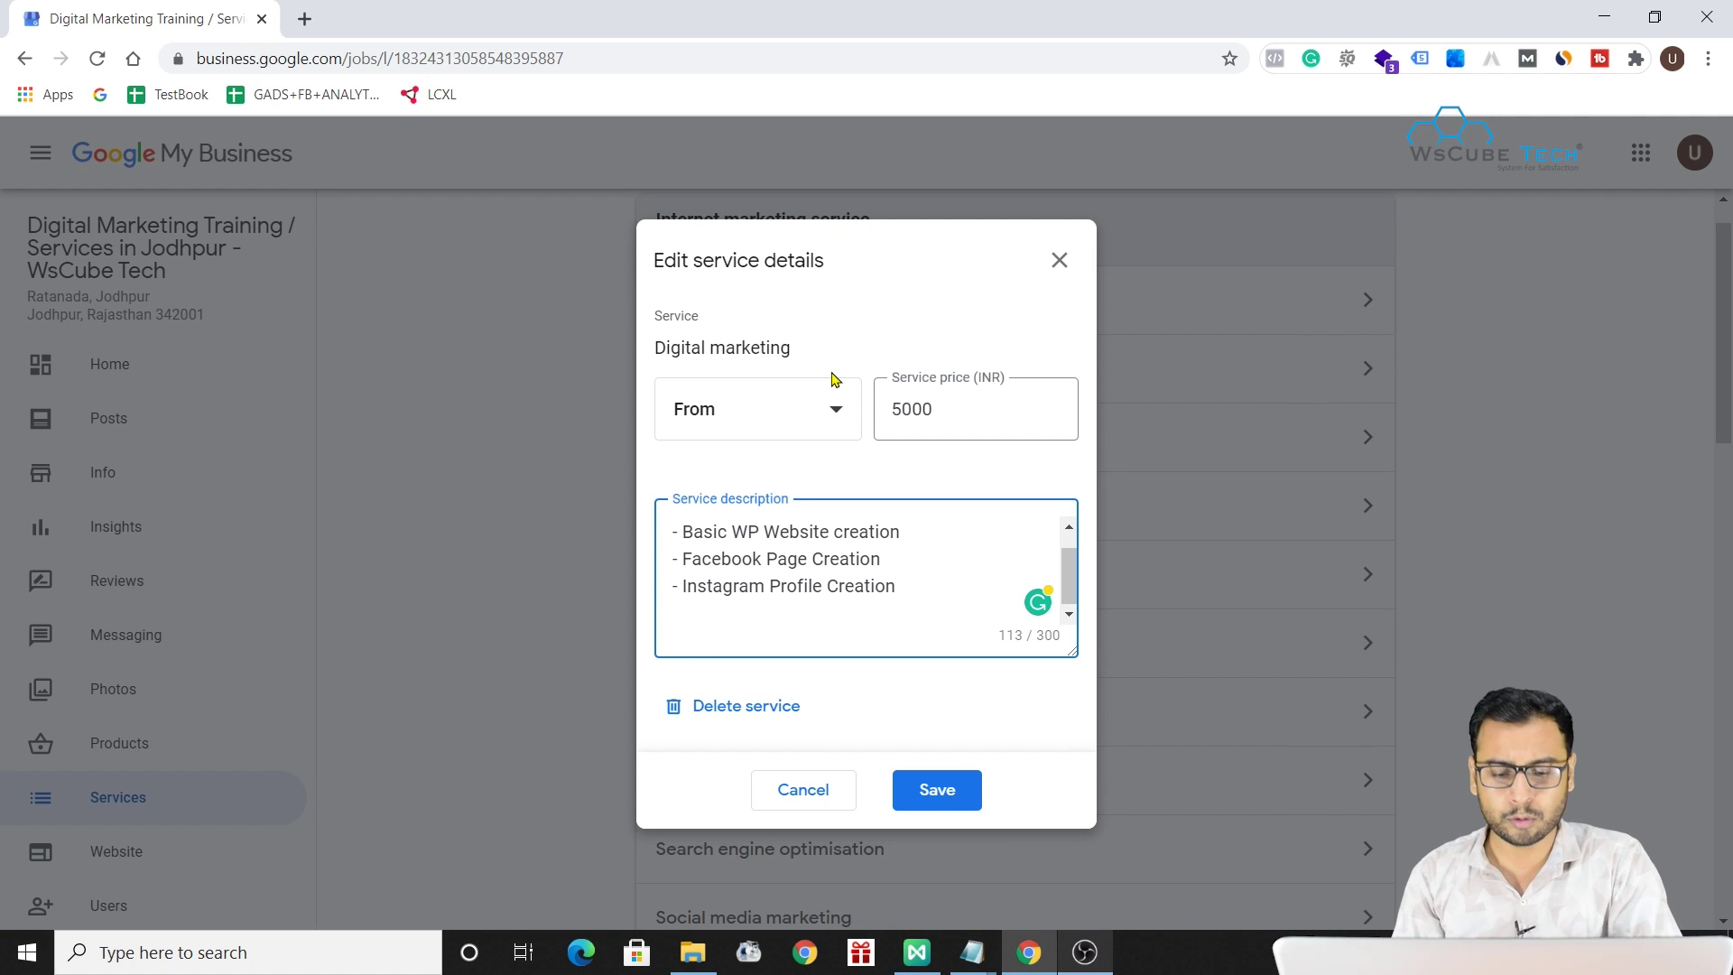
- Enlarge the service description box to review the whole text and cancel the Digital marketing service edit without saving
{"action": "scroll", "coordinate": [826, 564], "scroll_direction": "up", "scroll_amount": 1}
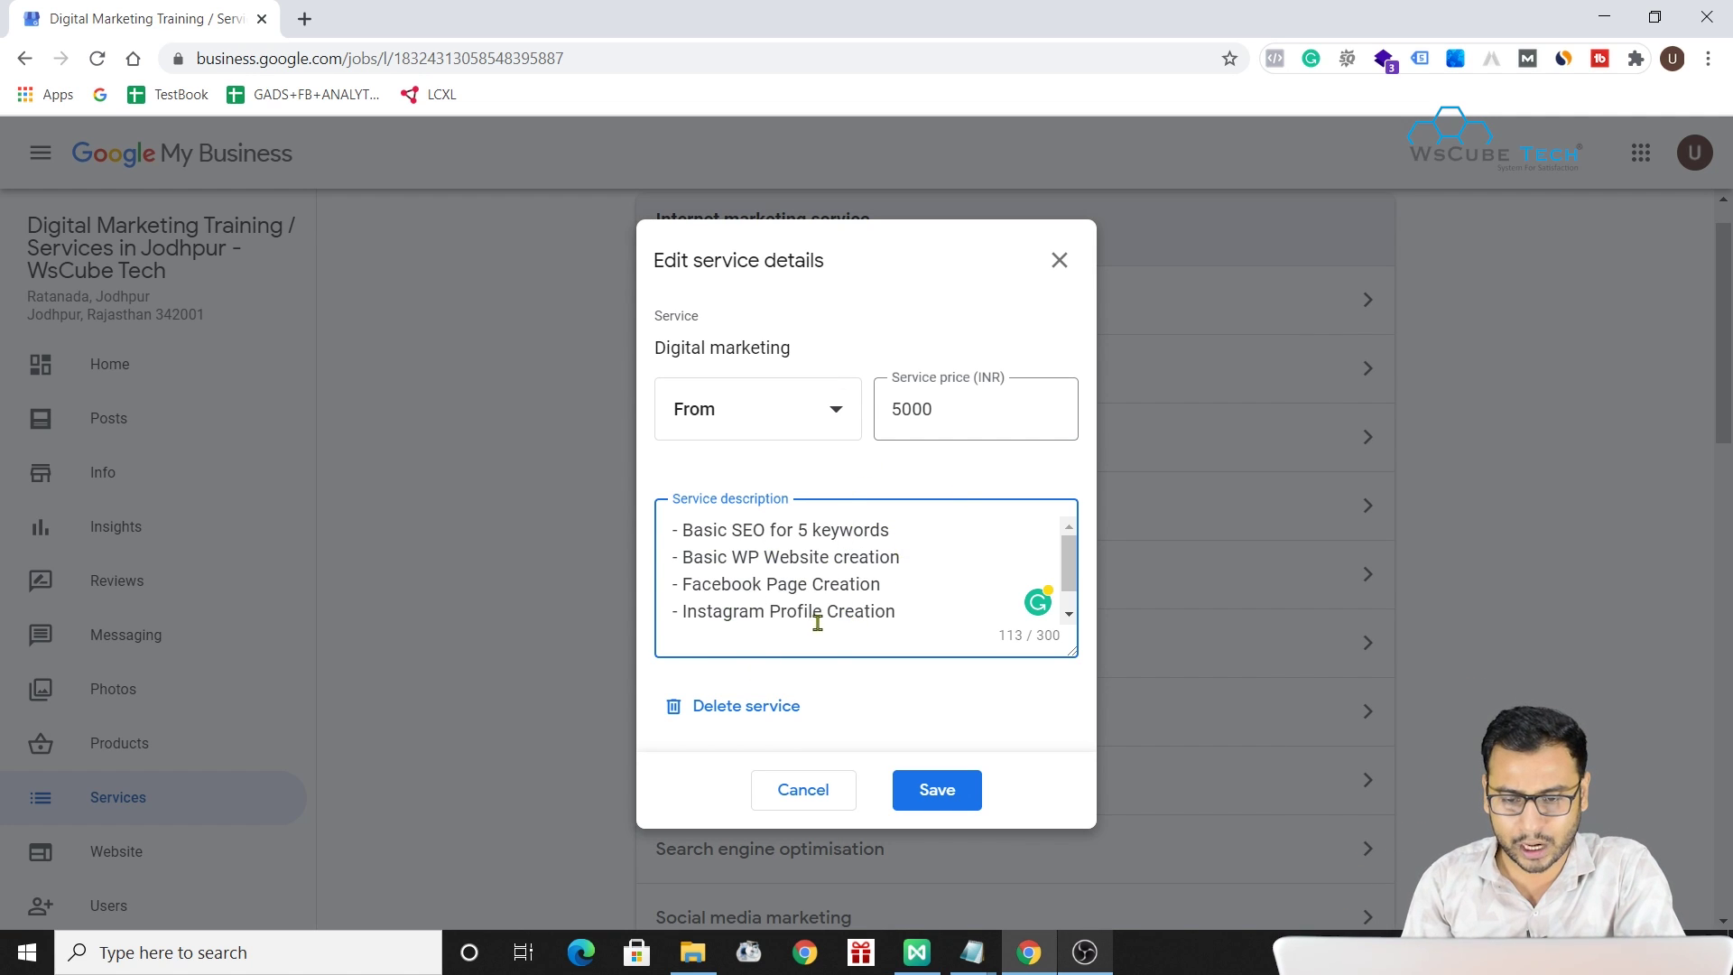
{"action": "left_click_drag", "start_coordinate": [1070, 647], "coordinate": [1072, 813]}
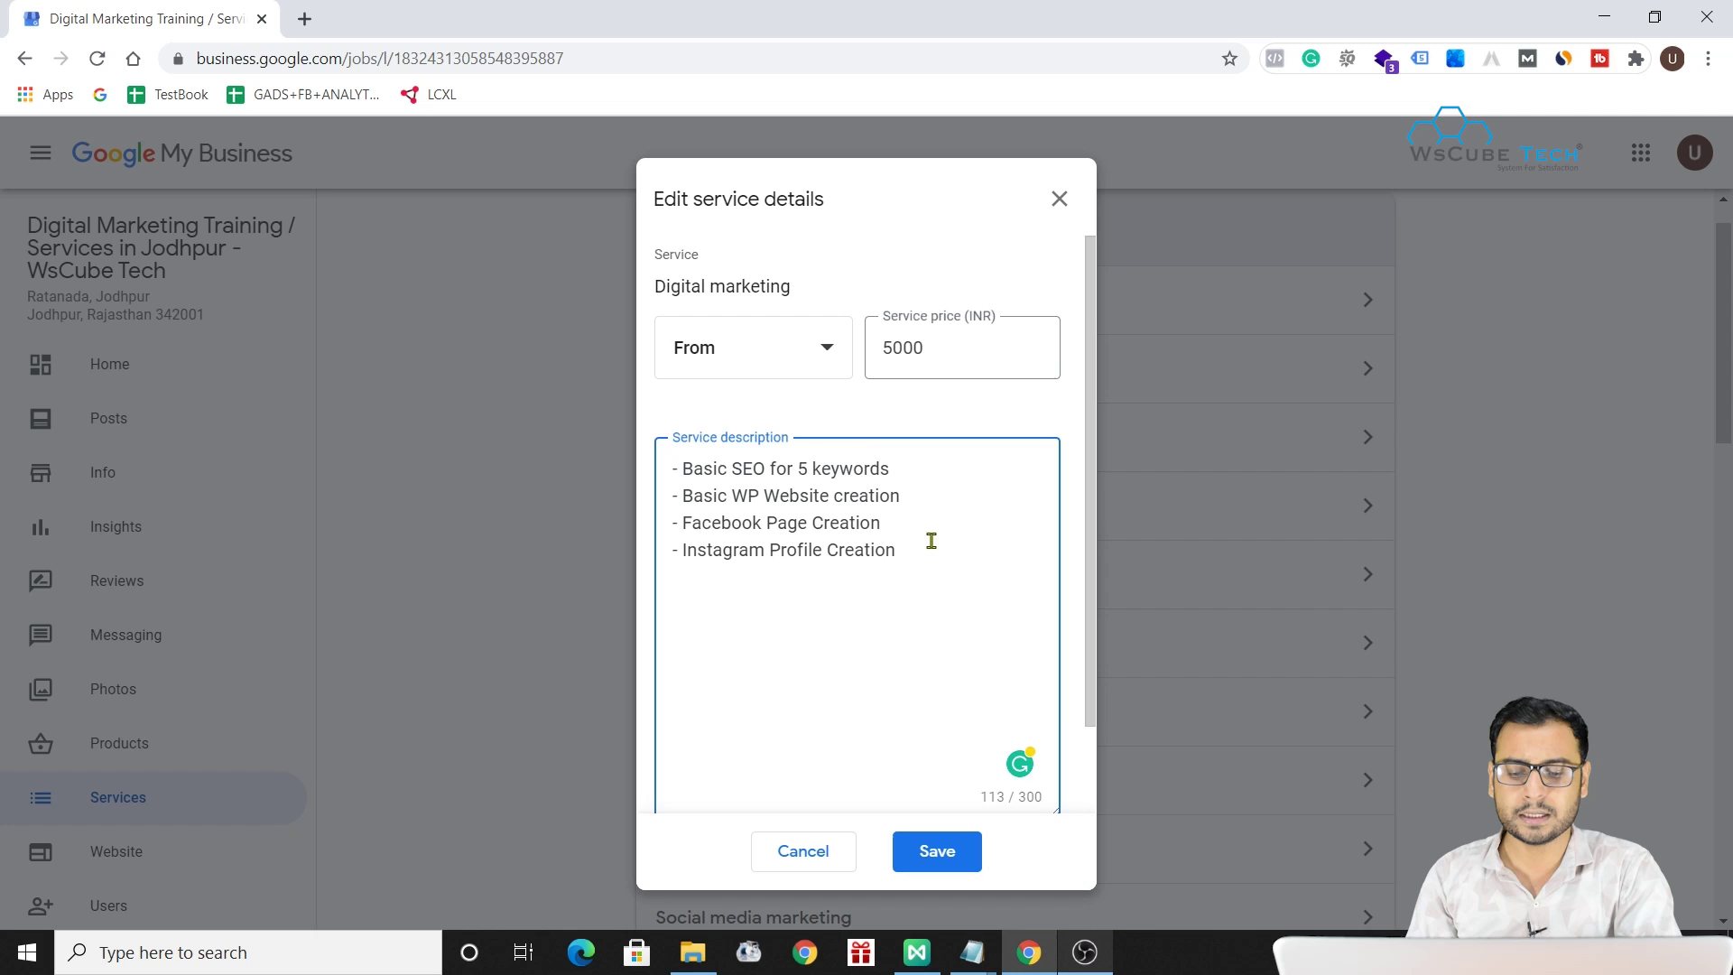
{"action": "scroll", "coordinate": [928, 541], "scroll_direction": "down", "scroll_amount": 1}
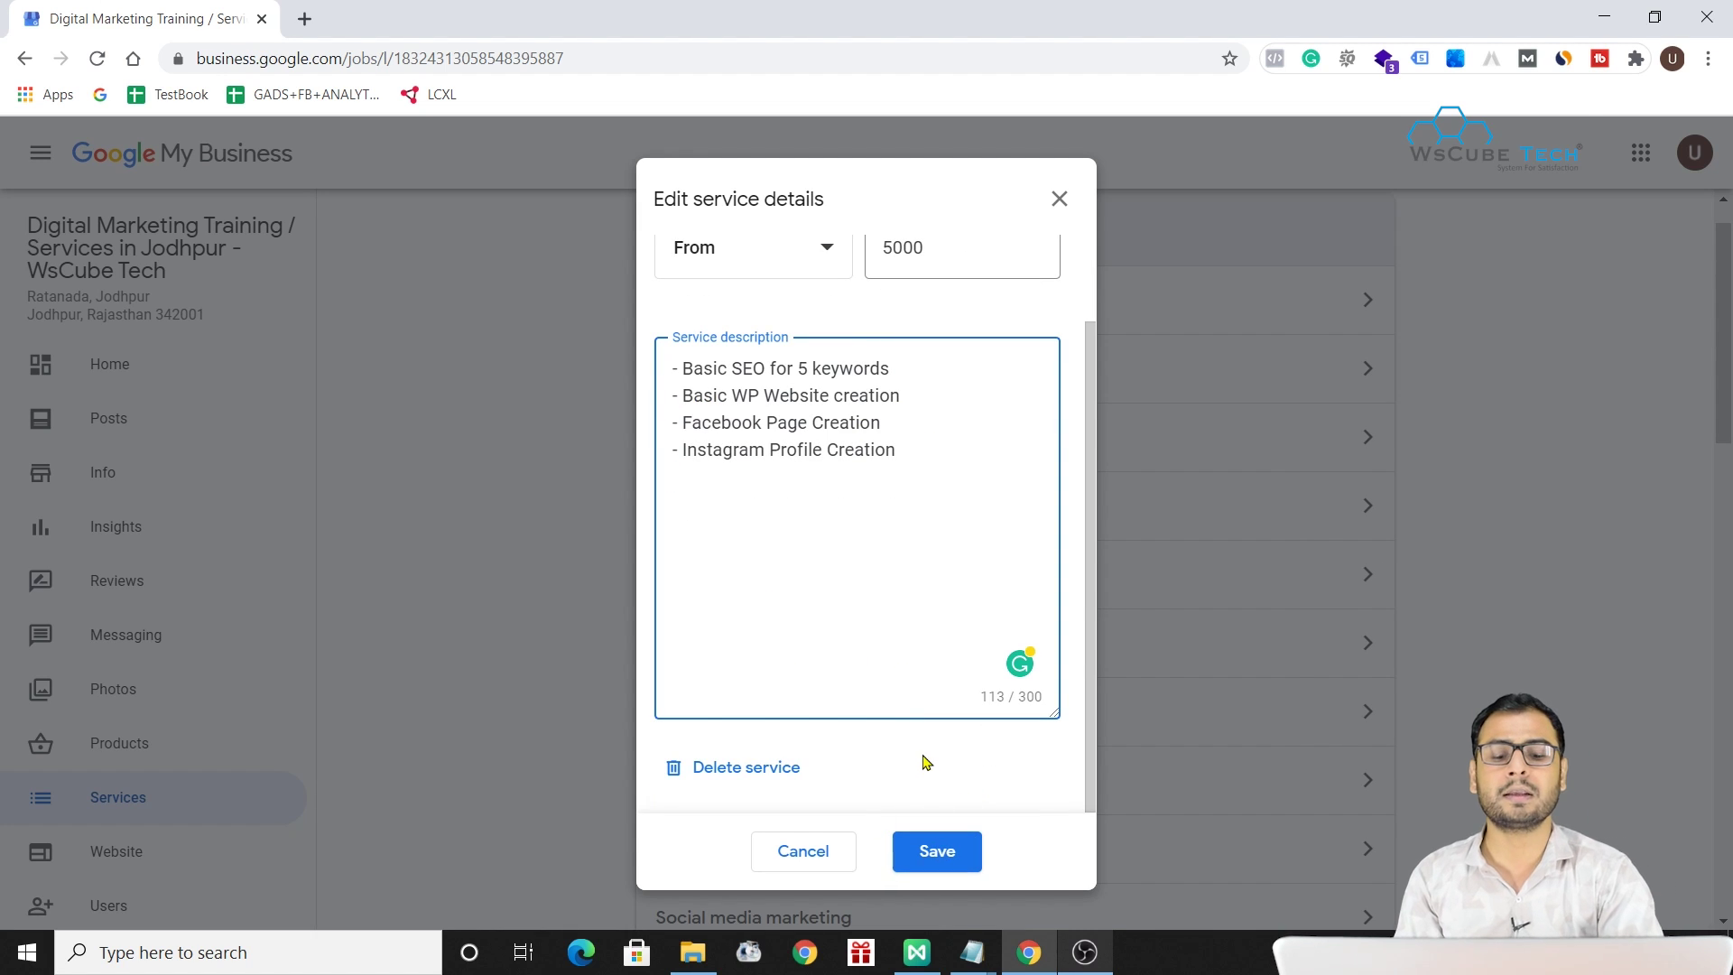
{"action": "scroll", "coordinate": [886, 657], "scroll_direction": "up", "scroll_amount": 1}
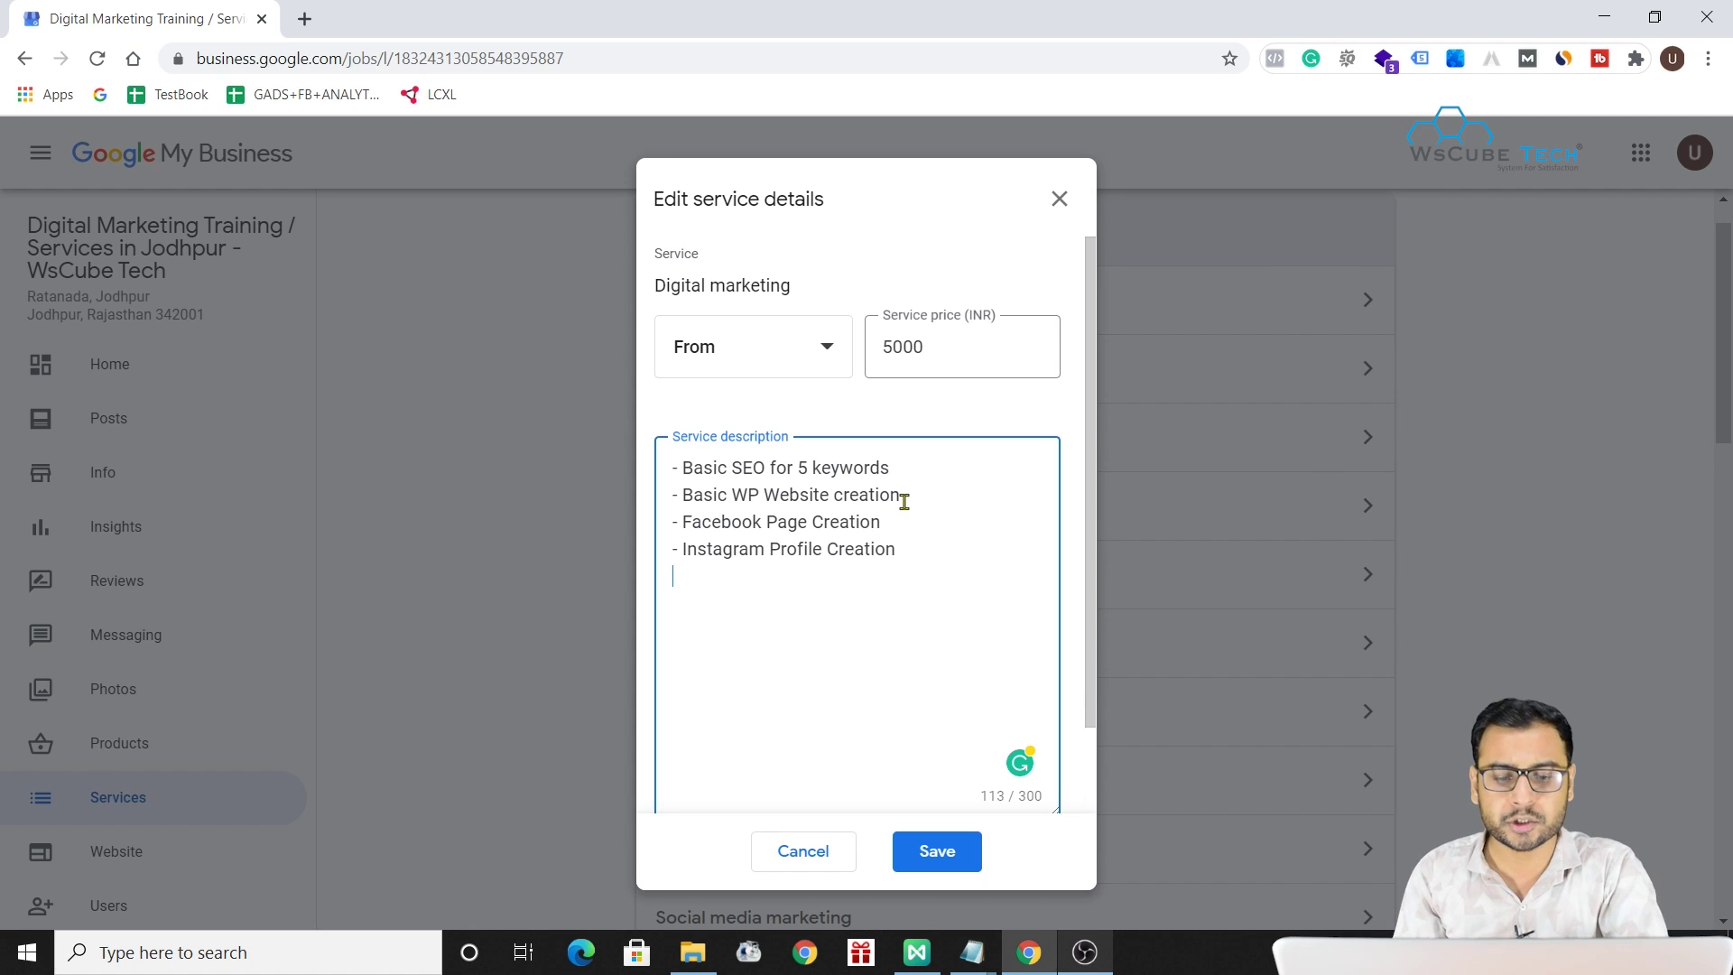
{"action": "scroll", "coordinate": [856, 601], "scroll_direction": "down", "scroll_amount": 2}
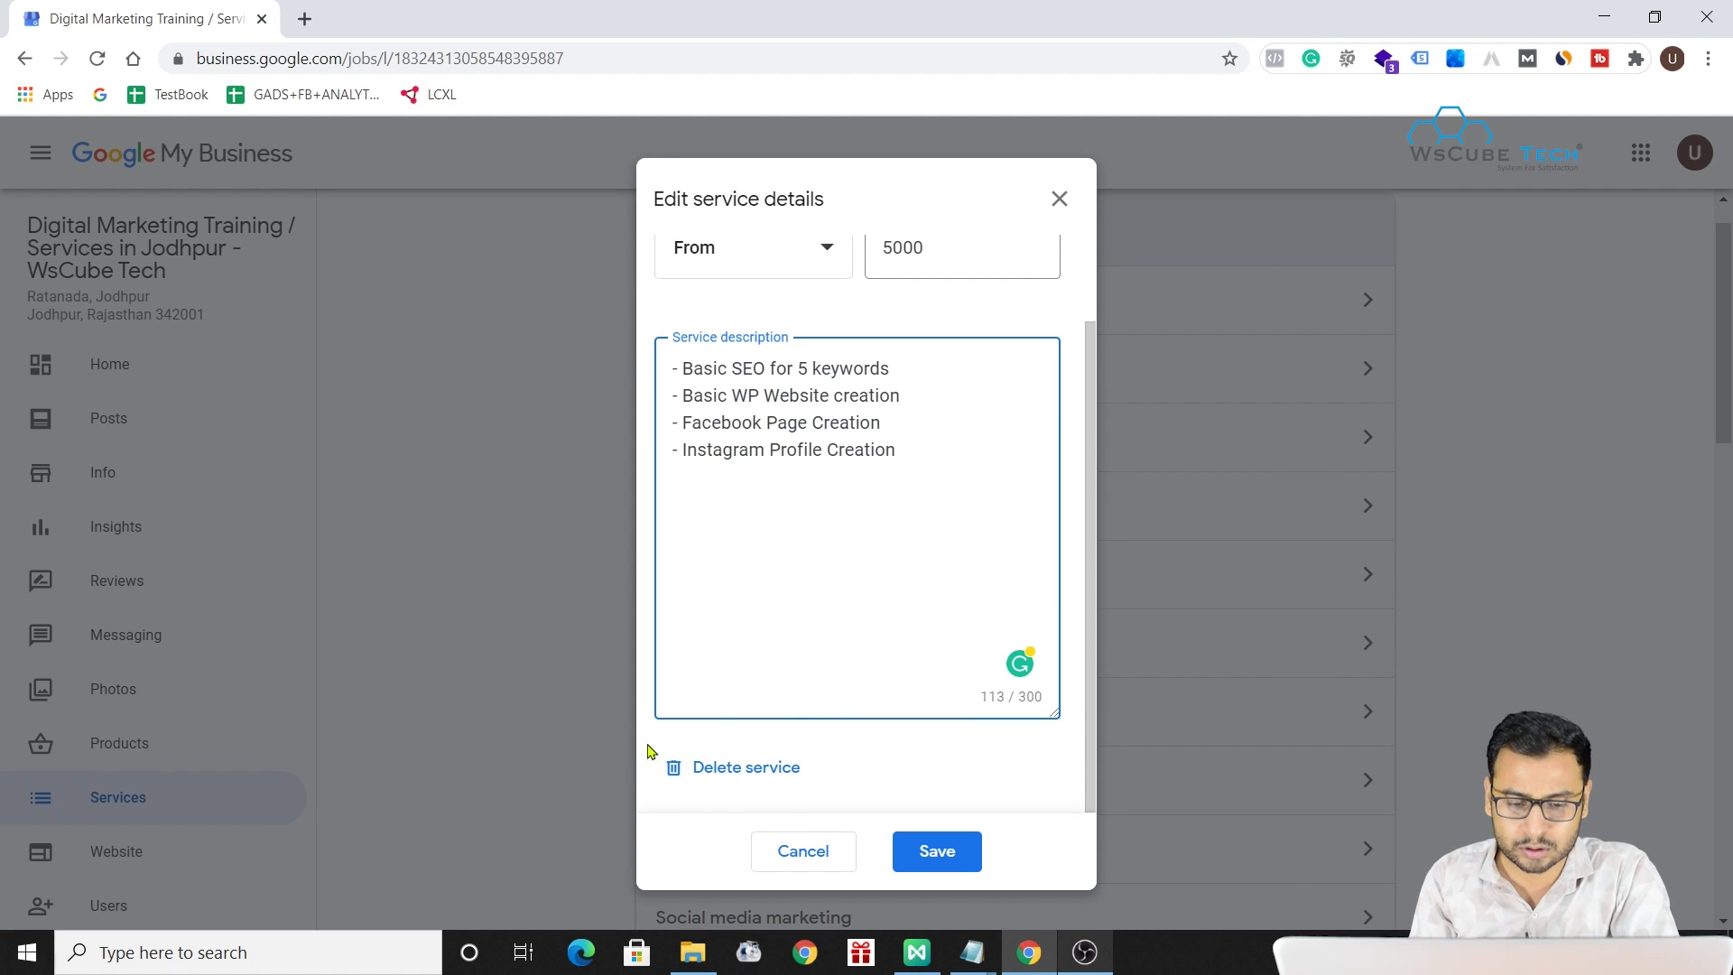
{"action": "left_click", "coordinate": [798, 849]}
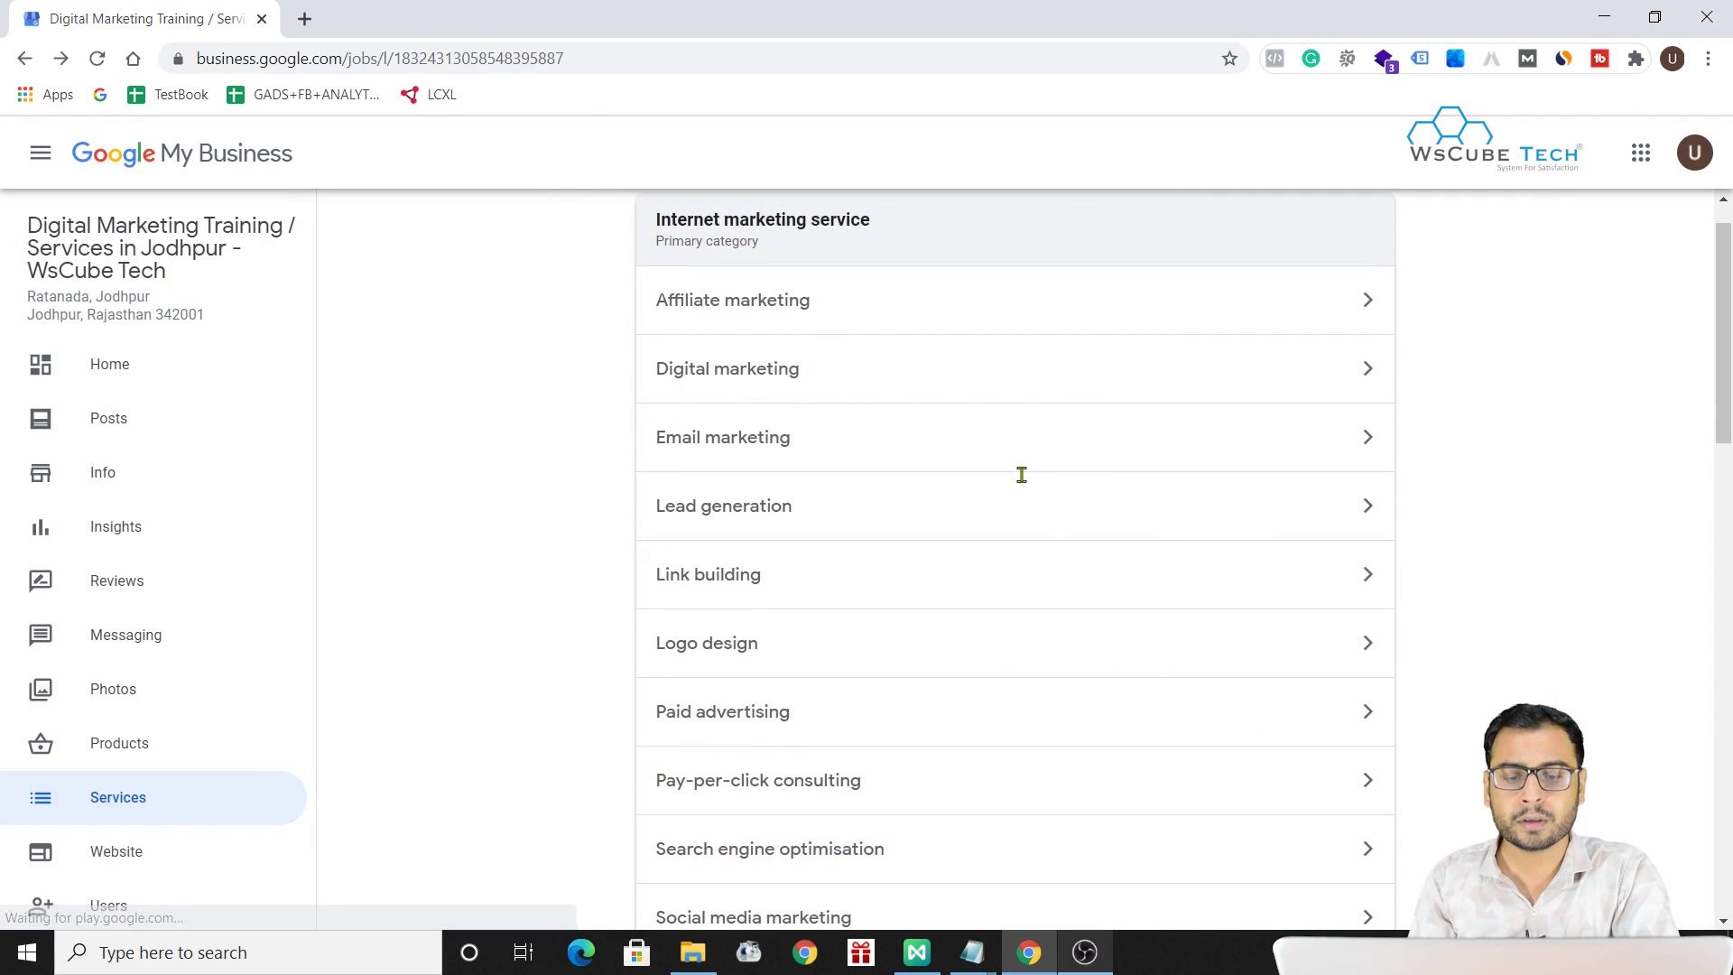
- Look through the services listed under the Web Designer category and open the listing's Info page
{"action": "scroll", "coordinate": [1044, 560], "scroll_direction": "down", "scroll_amount": 5}
{"action": "scroll", "coordinate": [1045, 560], "scroll_direction": "down", "scroll_amount": 5}
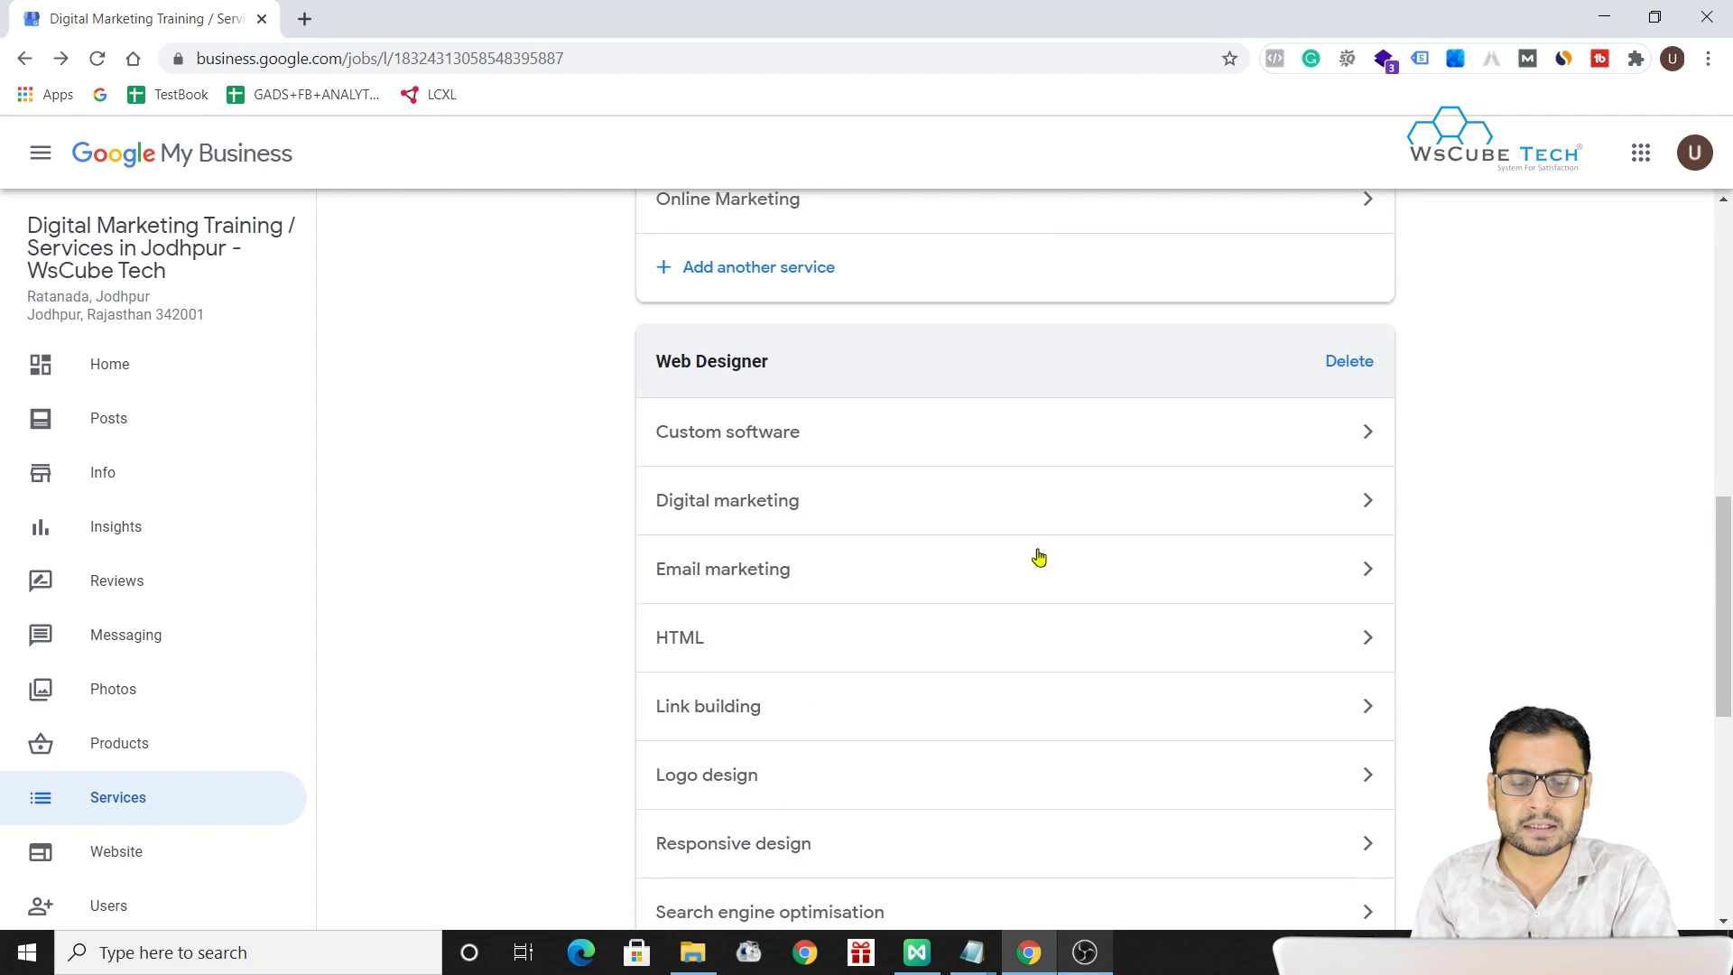
{"action": "scroll", "coordinate": [919, 509], "scroll_direction": "down", "scroll_amount": 1}
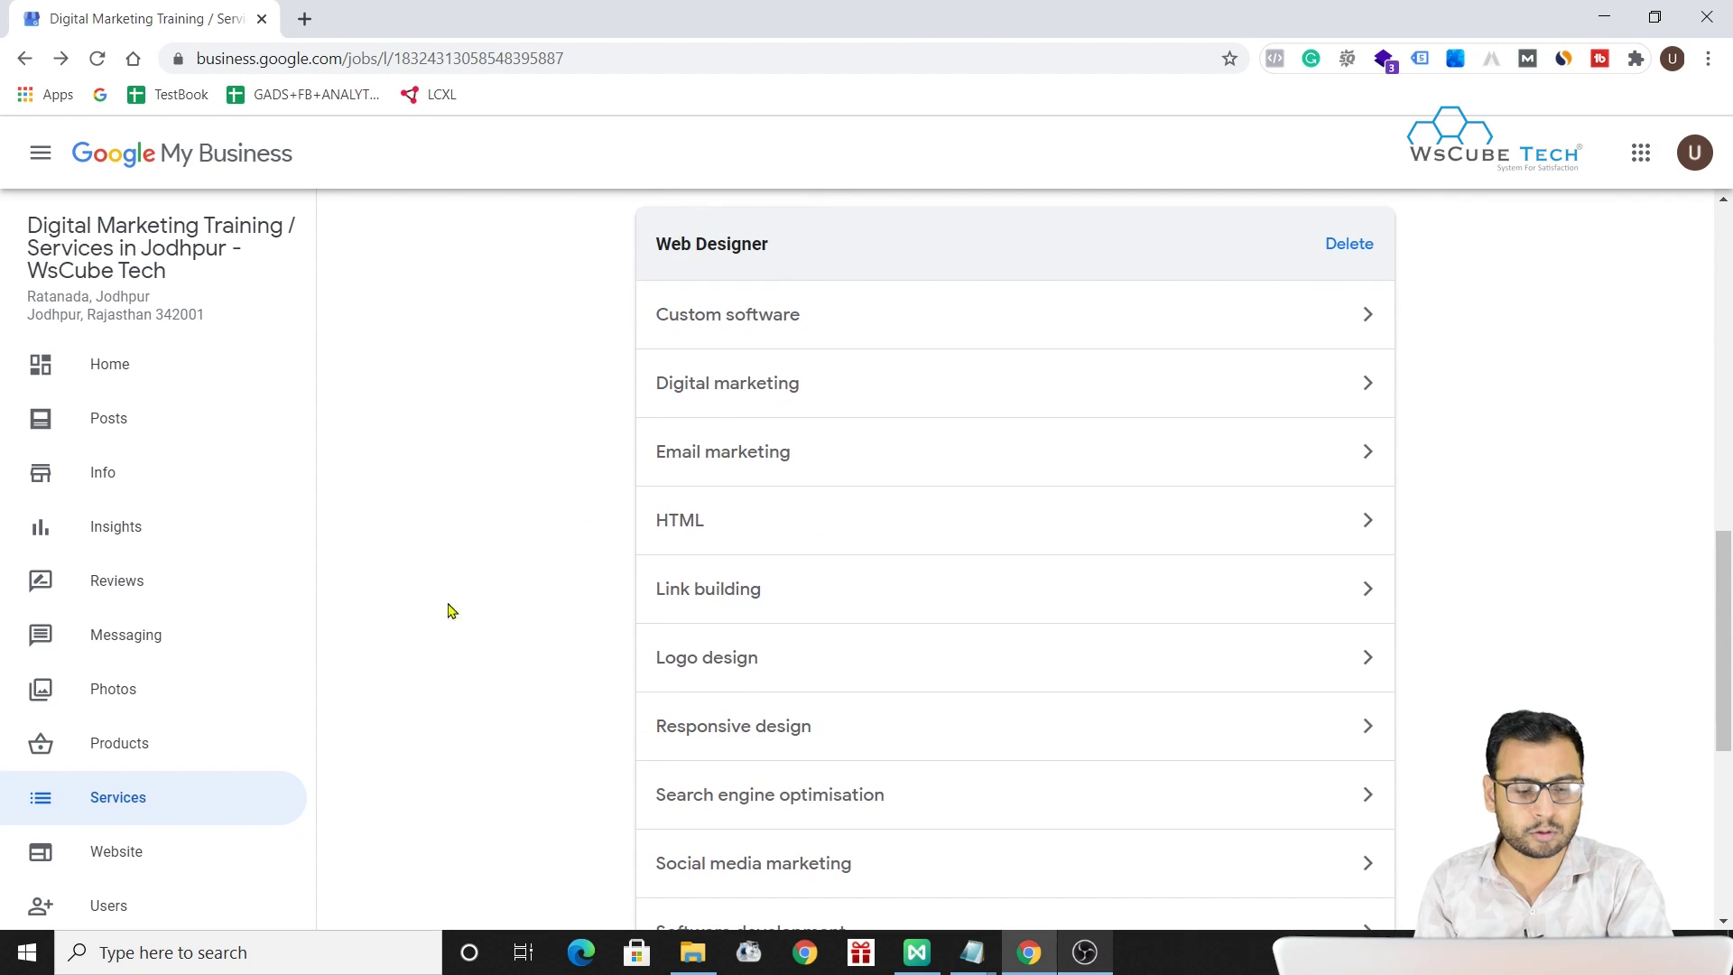
{"action": "scroll", "coordinate": [202, 801], "scroll_direction": "down", "scroll_amount": 4}
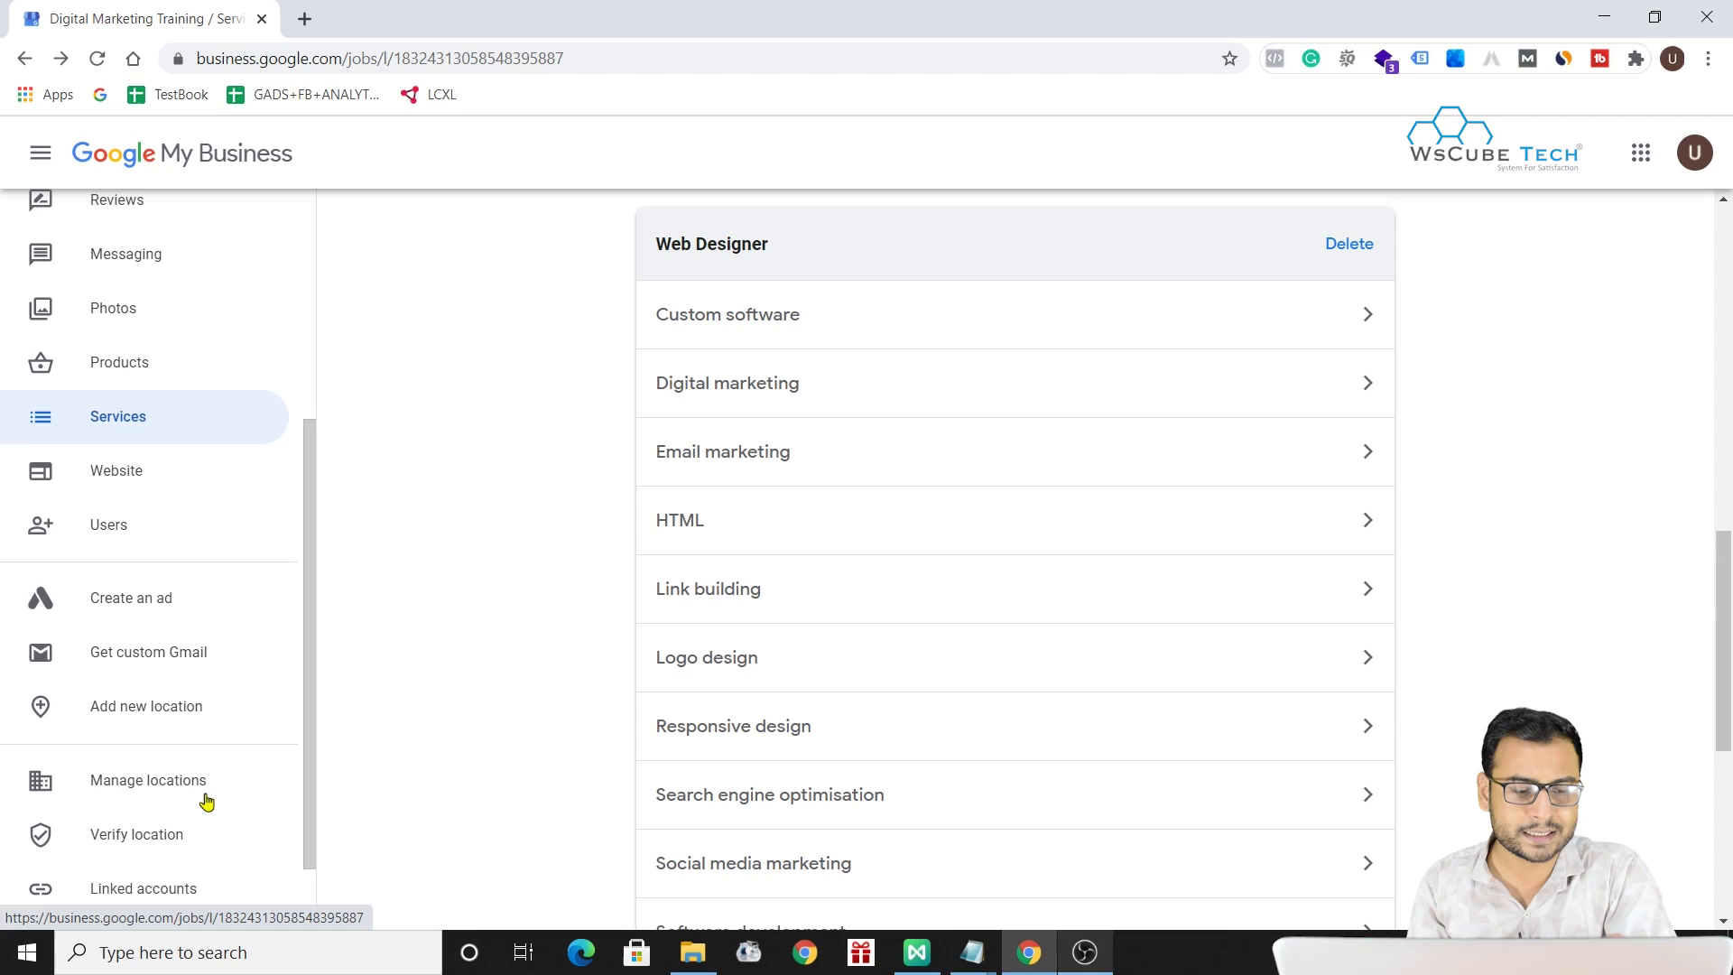
{"action": "scroll", "coordinate": [202, 803], "scroll_direction": "up", "scroll_amount": 4}
{"action": "left_click", "coordinate": [51, 491]}
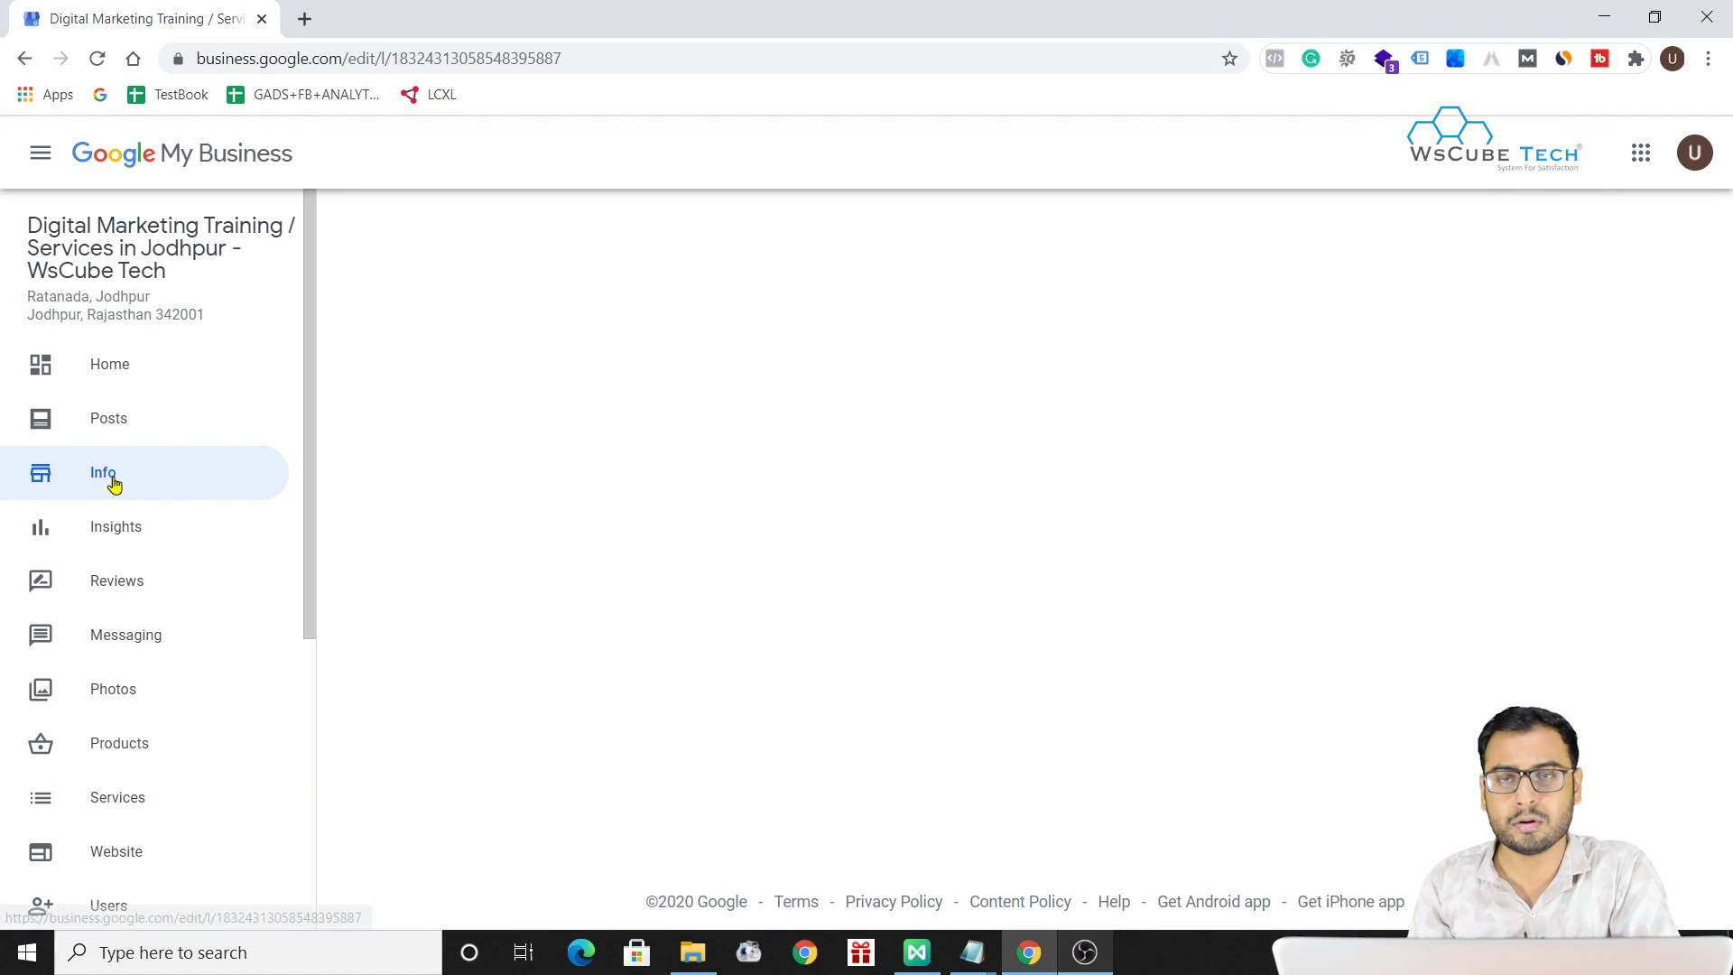
- Examine the Info page's Internet marketing service and Web Designer services, along with the Highlights, health and safety, and service option attributes
{"action": "scroll", "coordinate": [901, 745], "scroll_direction": "down", "scroll_amount": 5}
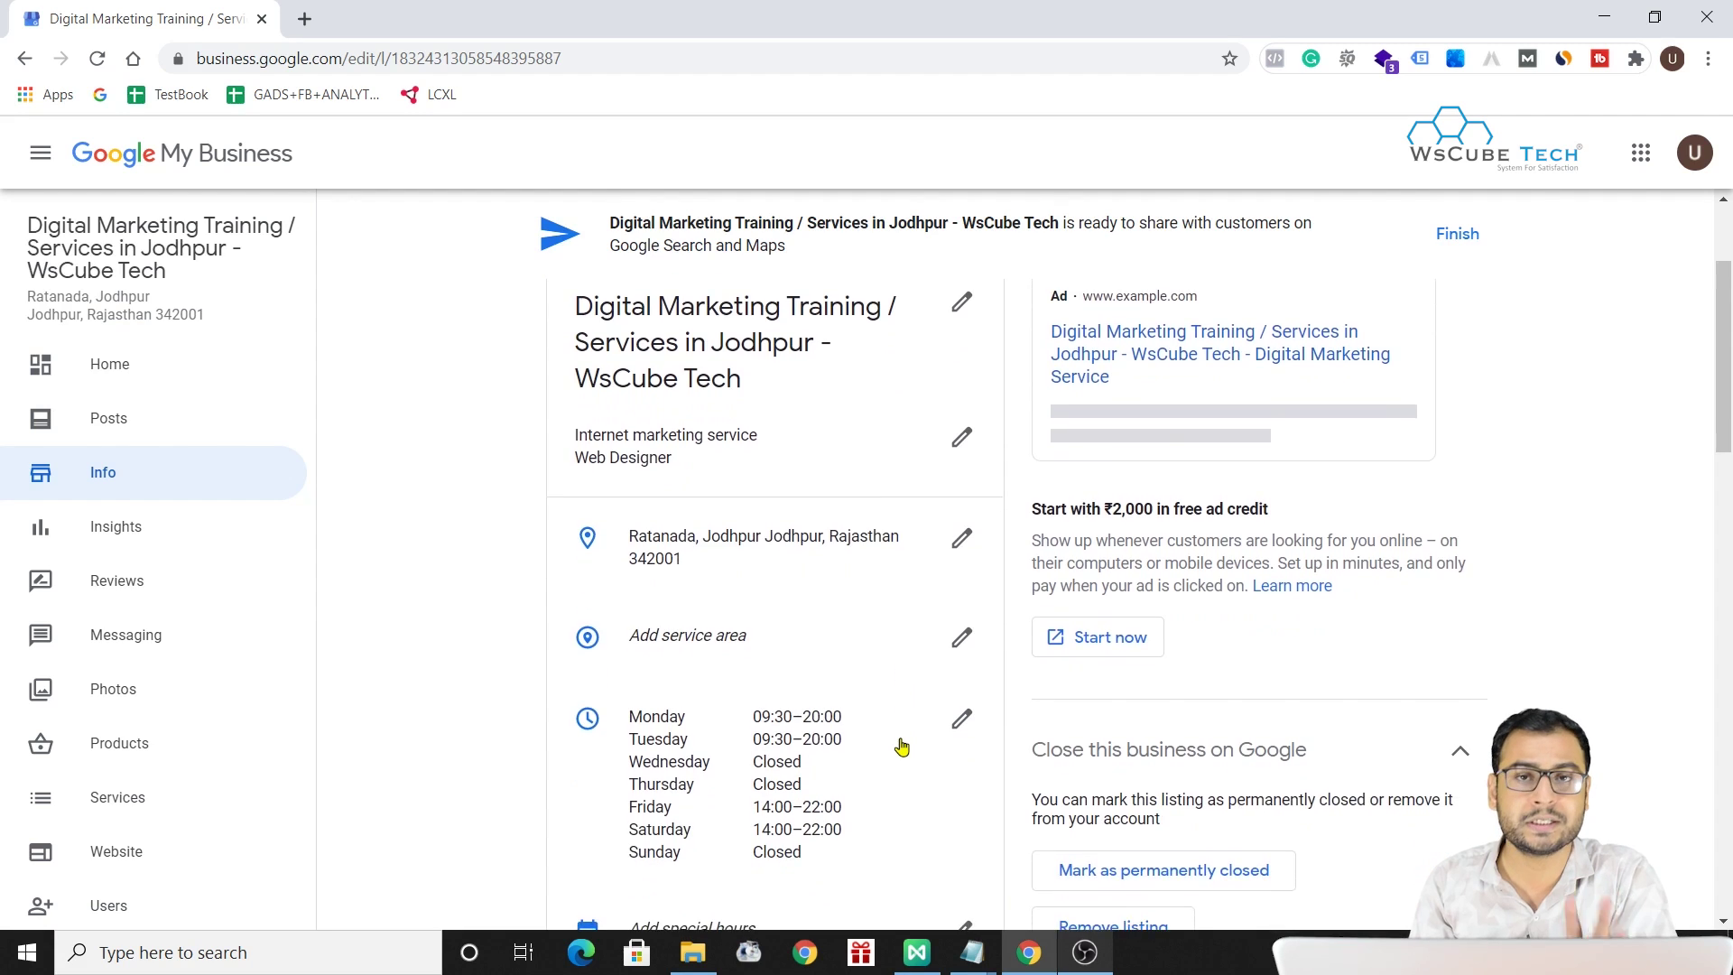
{"action": "scroll", "coordinate": [901, 746], "scroll_direction": "down", "scroll_amount": 3}
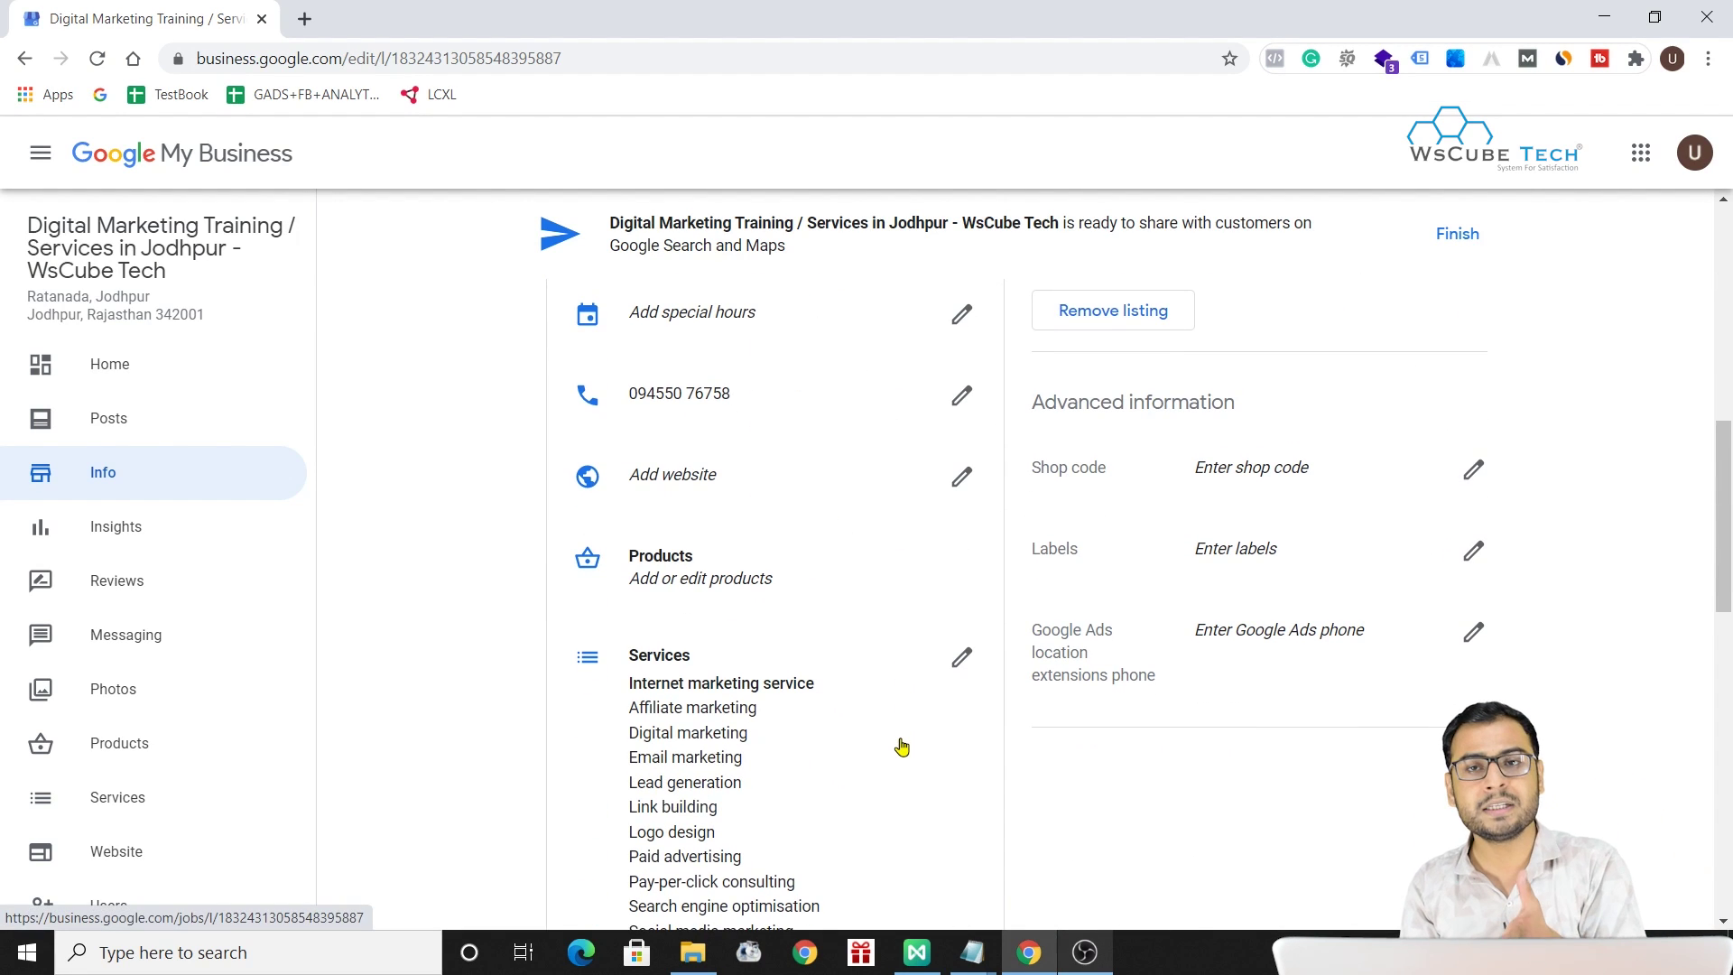
{"action": "scroll", "coordinate": [901, 746], "scroll_direction": "down", "scroll_amount": 3}
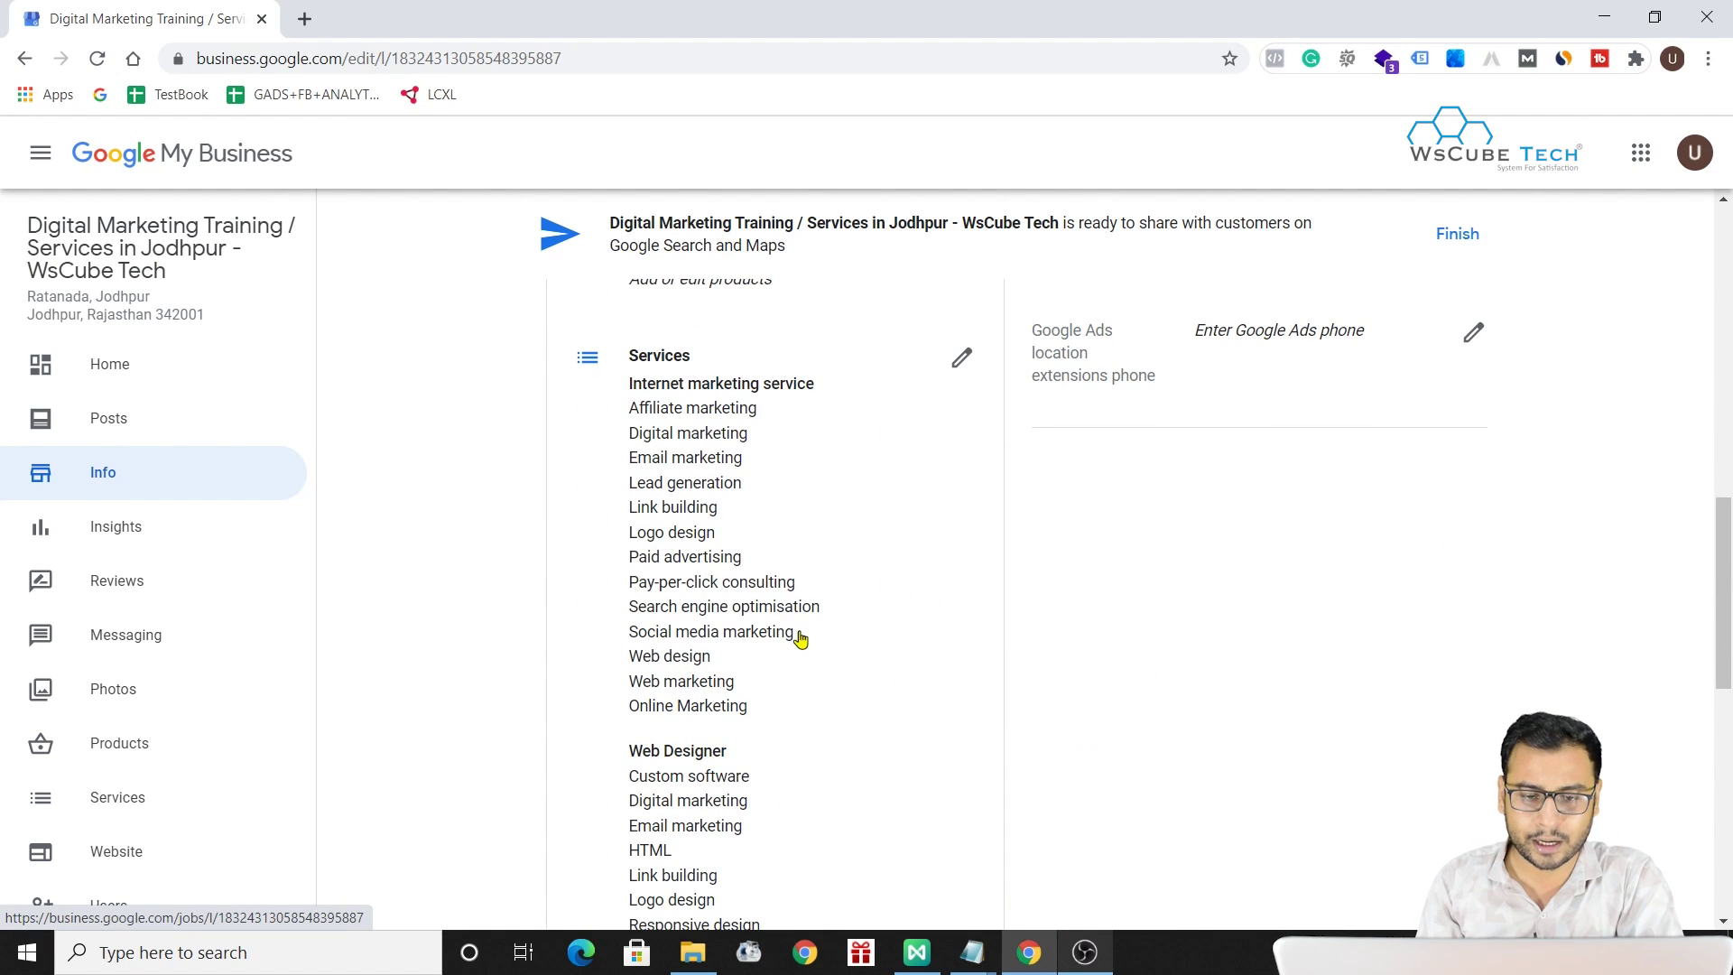
{"action": "scroll", "coordinate": [801, 639], "scroll_direction": "down", "scroll_amount": 2}
{"action": "scroll", "coordinate": [767, 677], "scroll_direction": "down", "scroll_amount": 2}
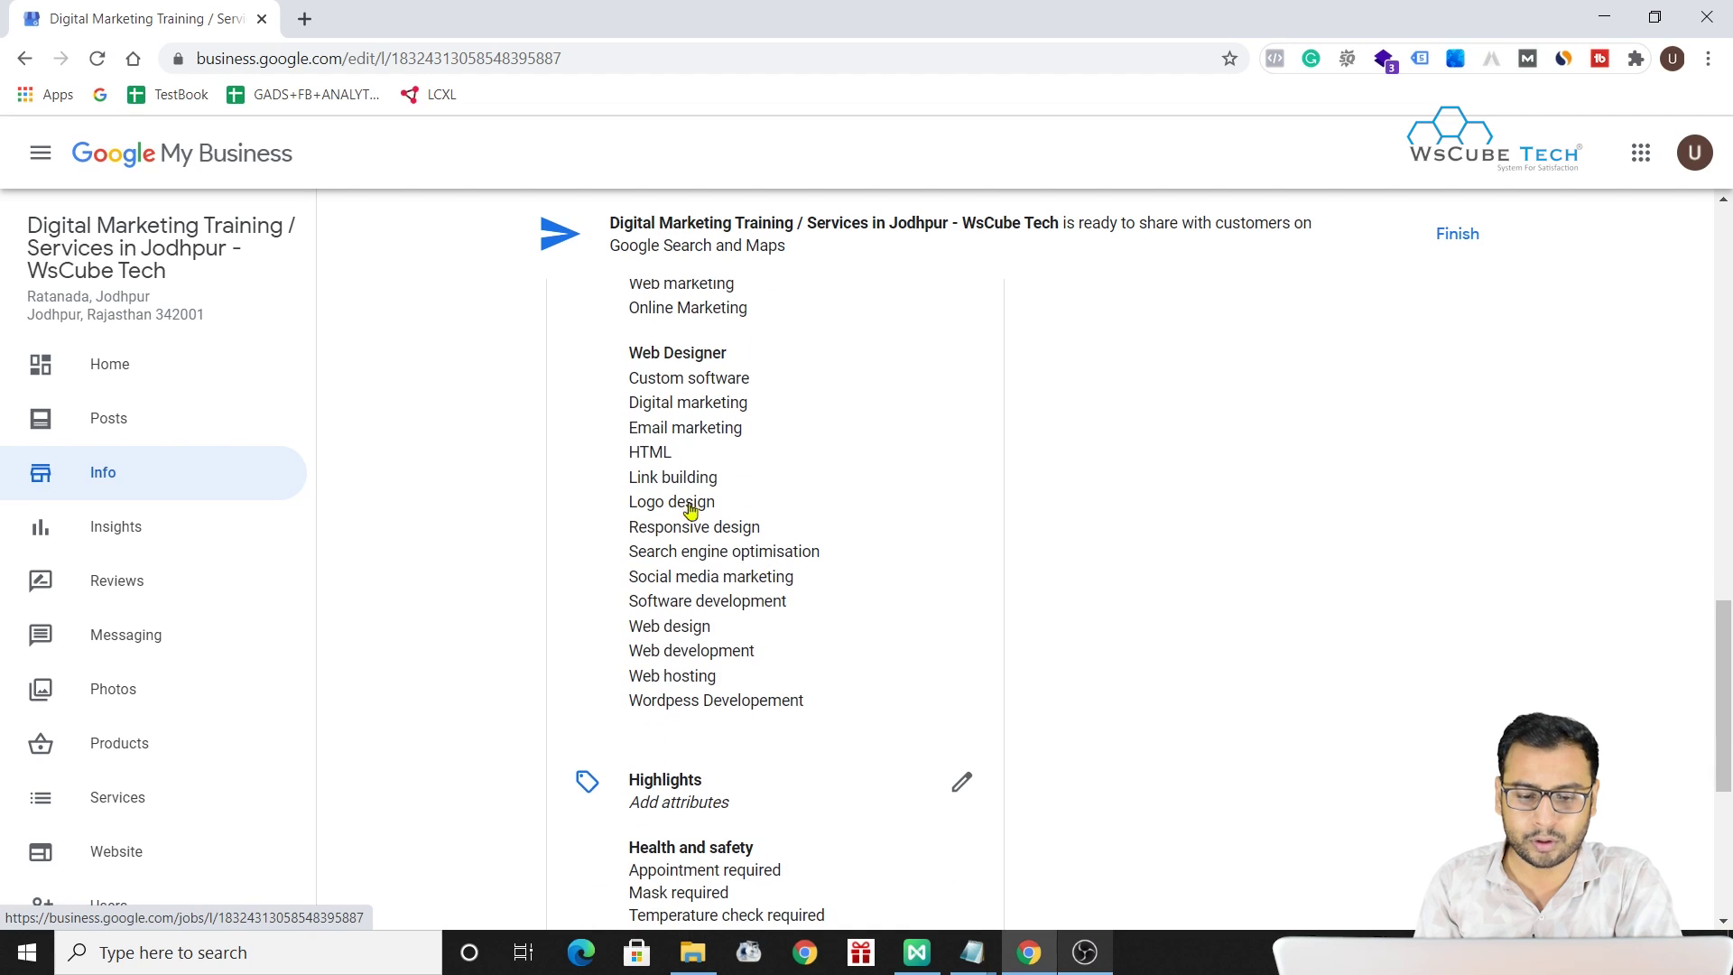
{"action": "scroll", "coordinate": [706, 623], "scroll_direction": "up", "scroll_amount": 2}
{"action": "scroll", "coordinate": [794, 851], "scroll_direction": "down", "scroll_amount": 2}
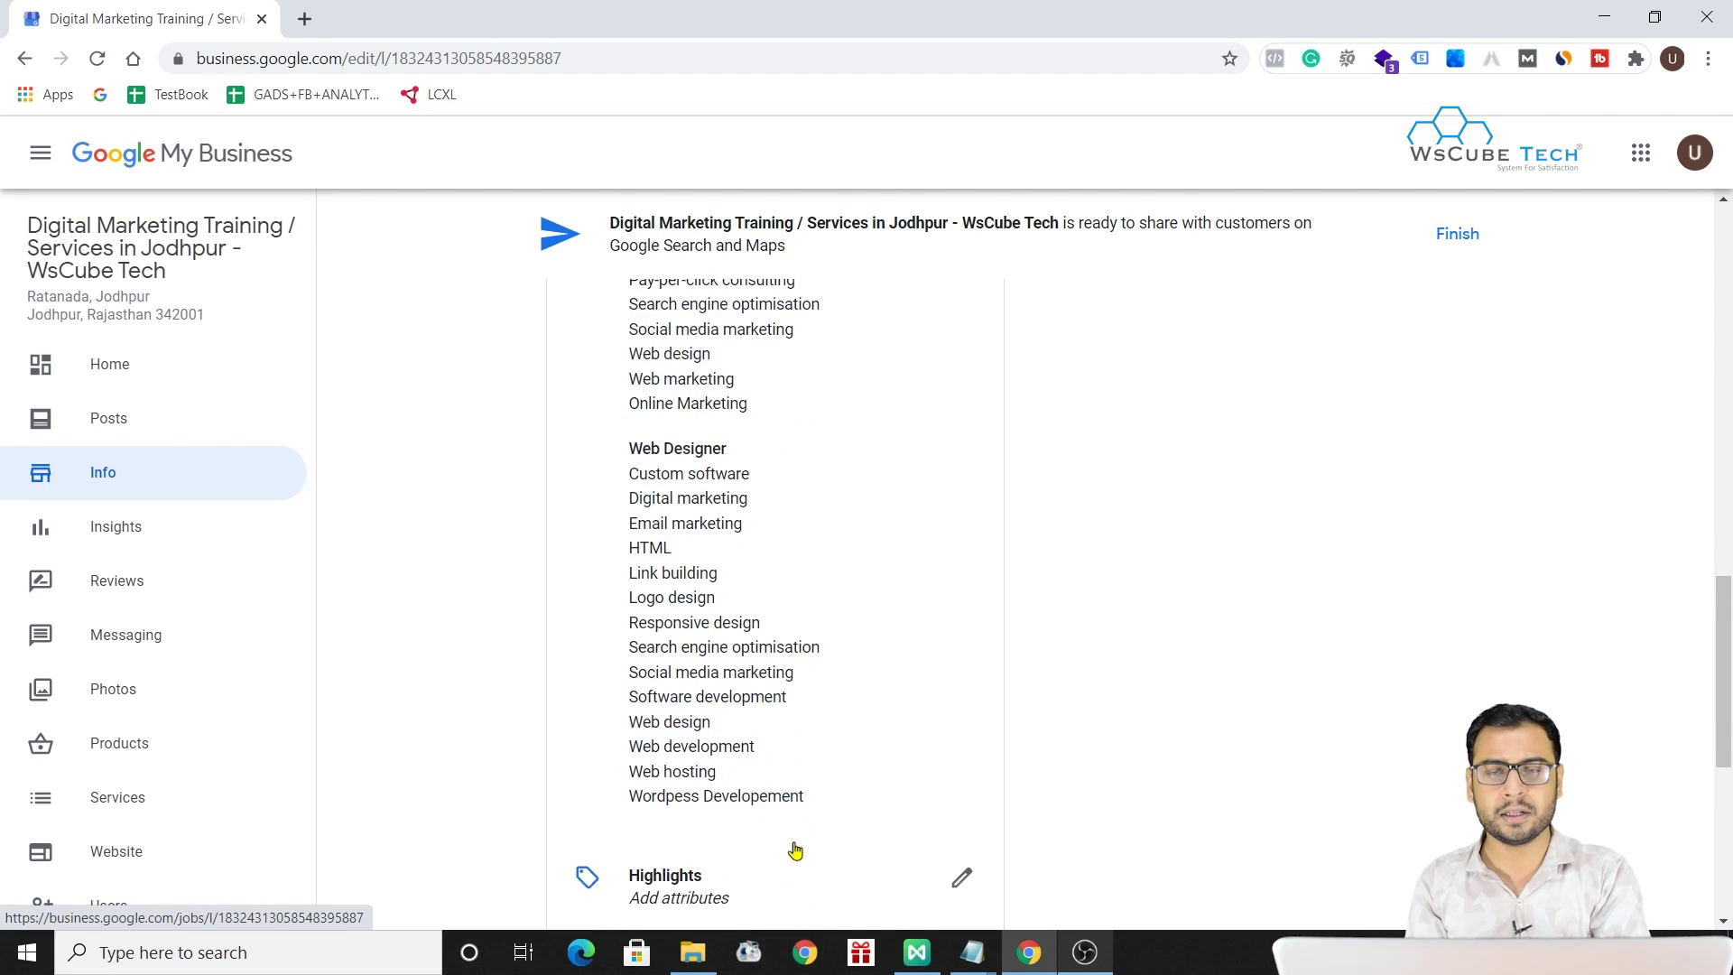
{"action": "scroll", "coordinate": [793, 851], "scroll_direction": "down", "scroll_amount": 1}
{"action": "scroll", "coordinate": [793, 848], "scroll_direction": "up", "scroll_amount": 3}
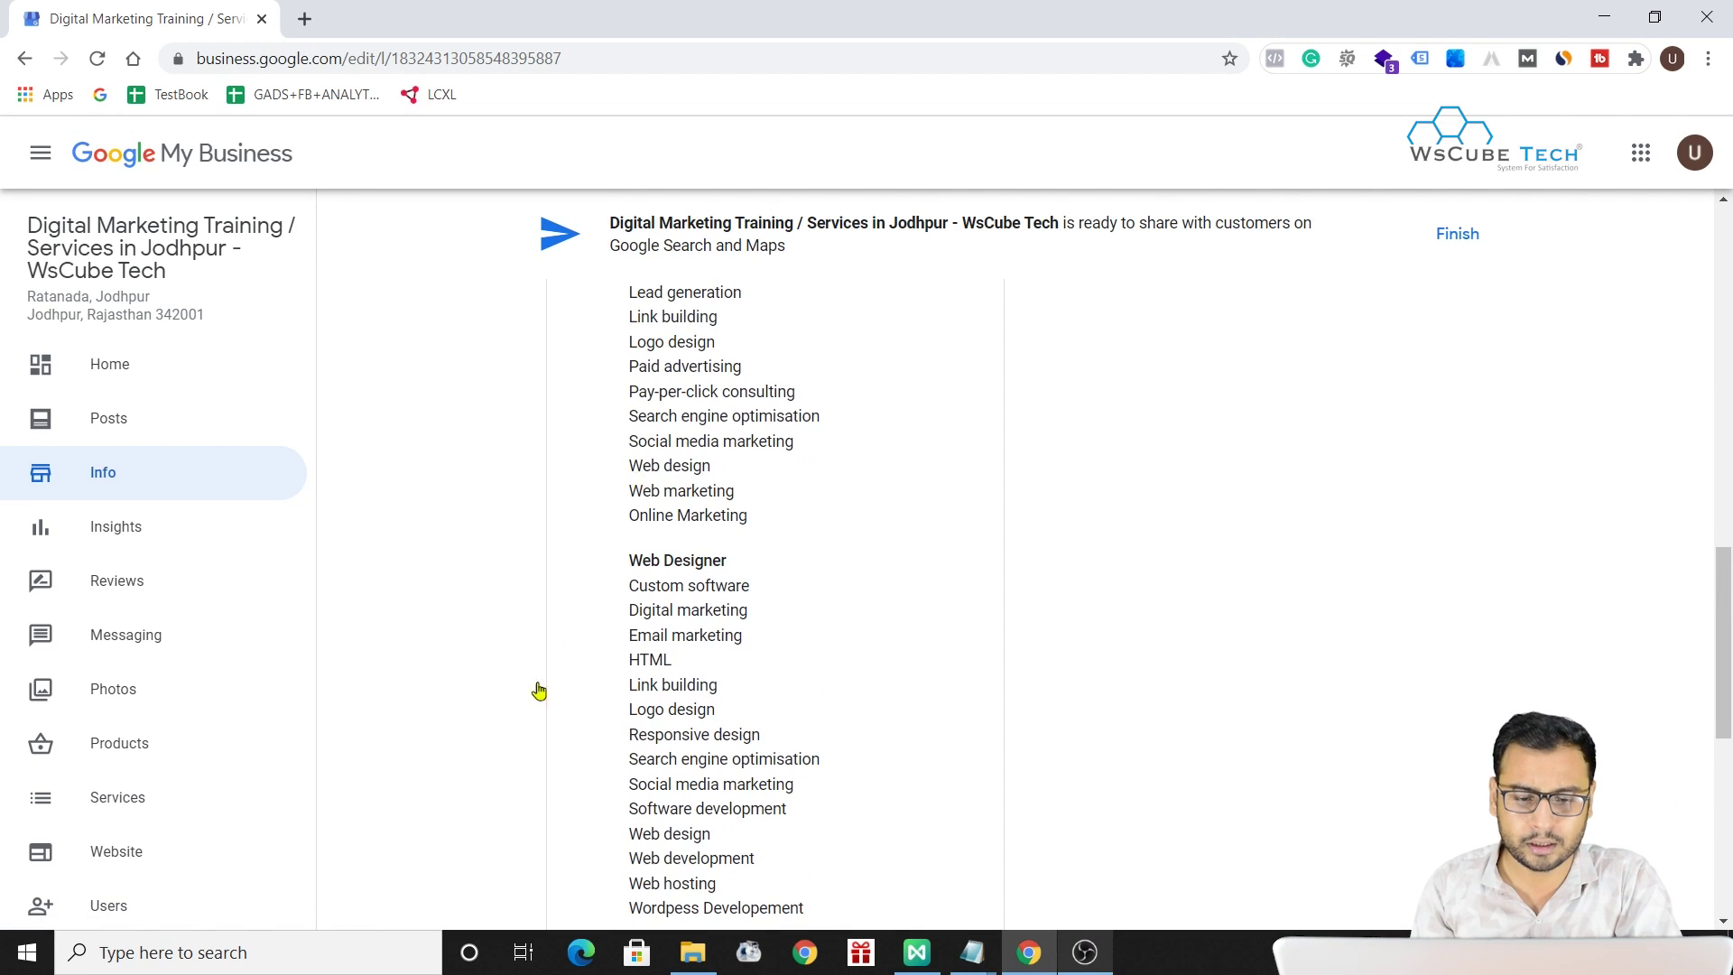
{"action": "scroll", "coordinate": [851, 569], "scroll_direction": "down", "scroll_amount": 5}
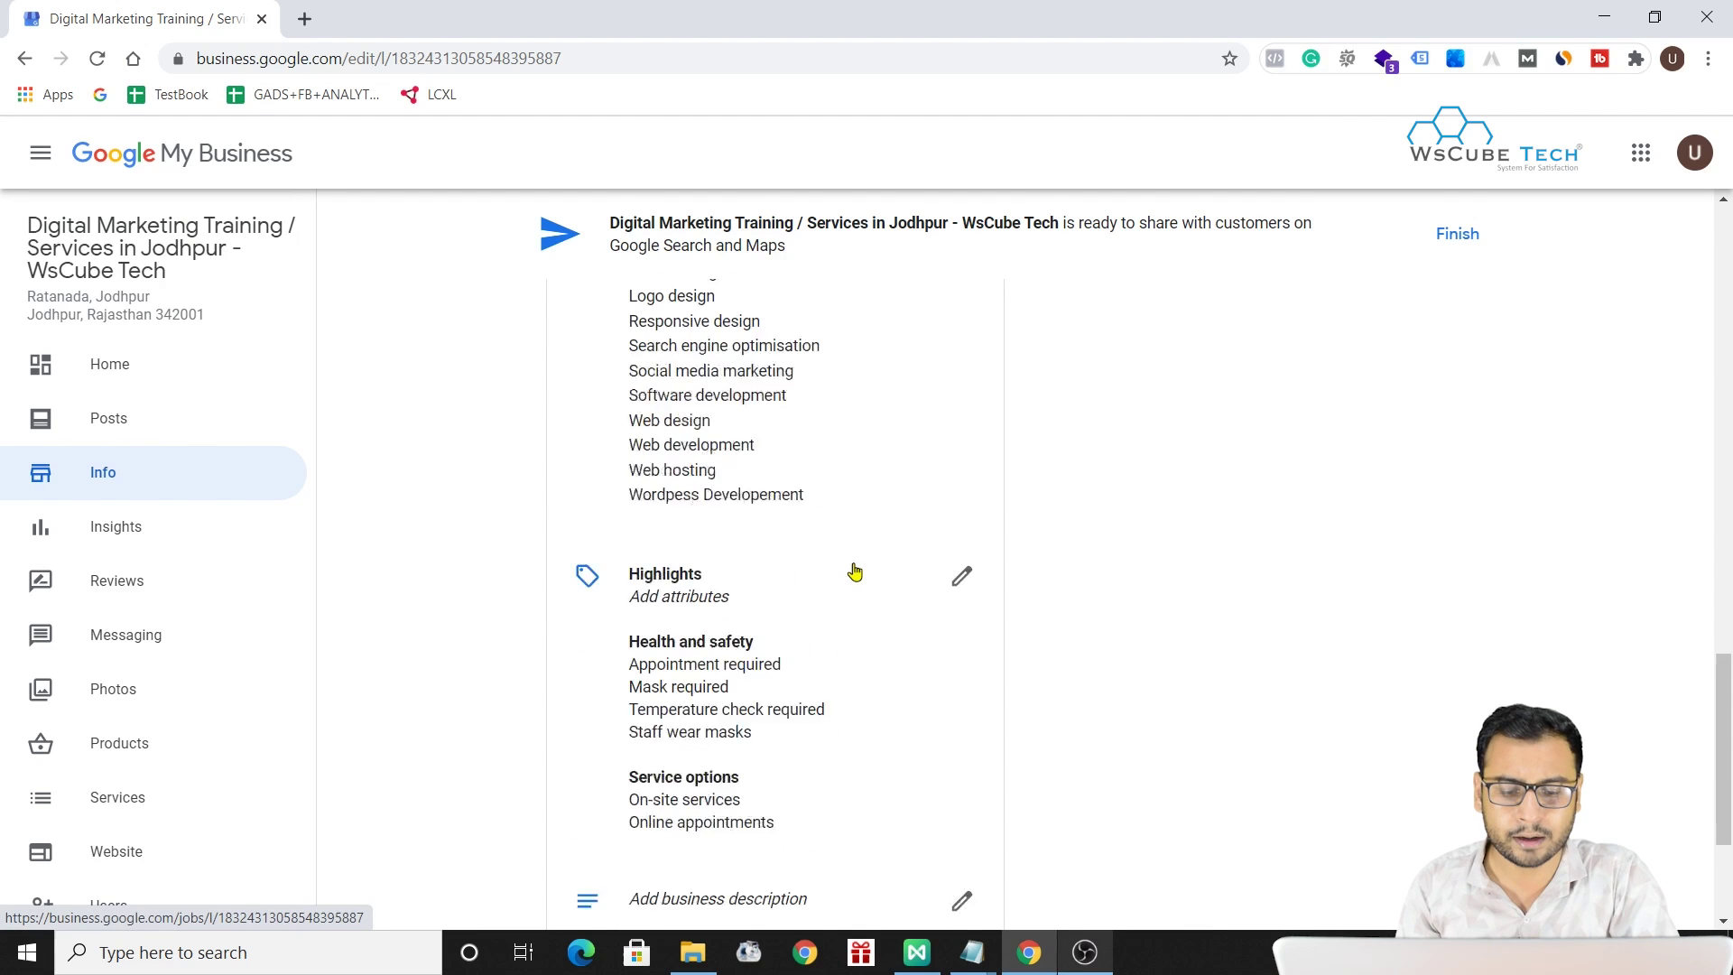
{"action": "scroll", "coordinate": [855, 570], "scroll_direction": "down", "scroll_amount": 1}
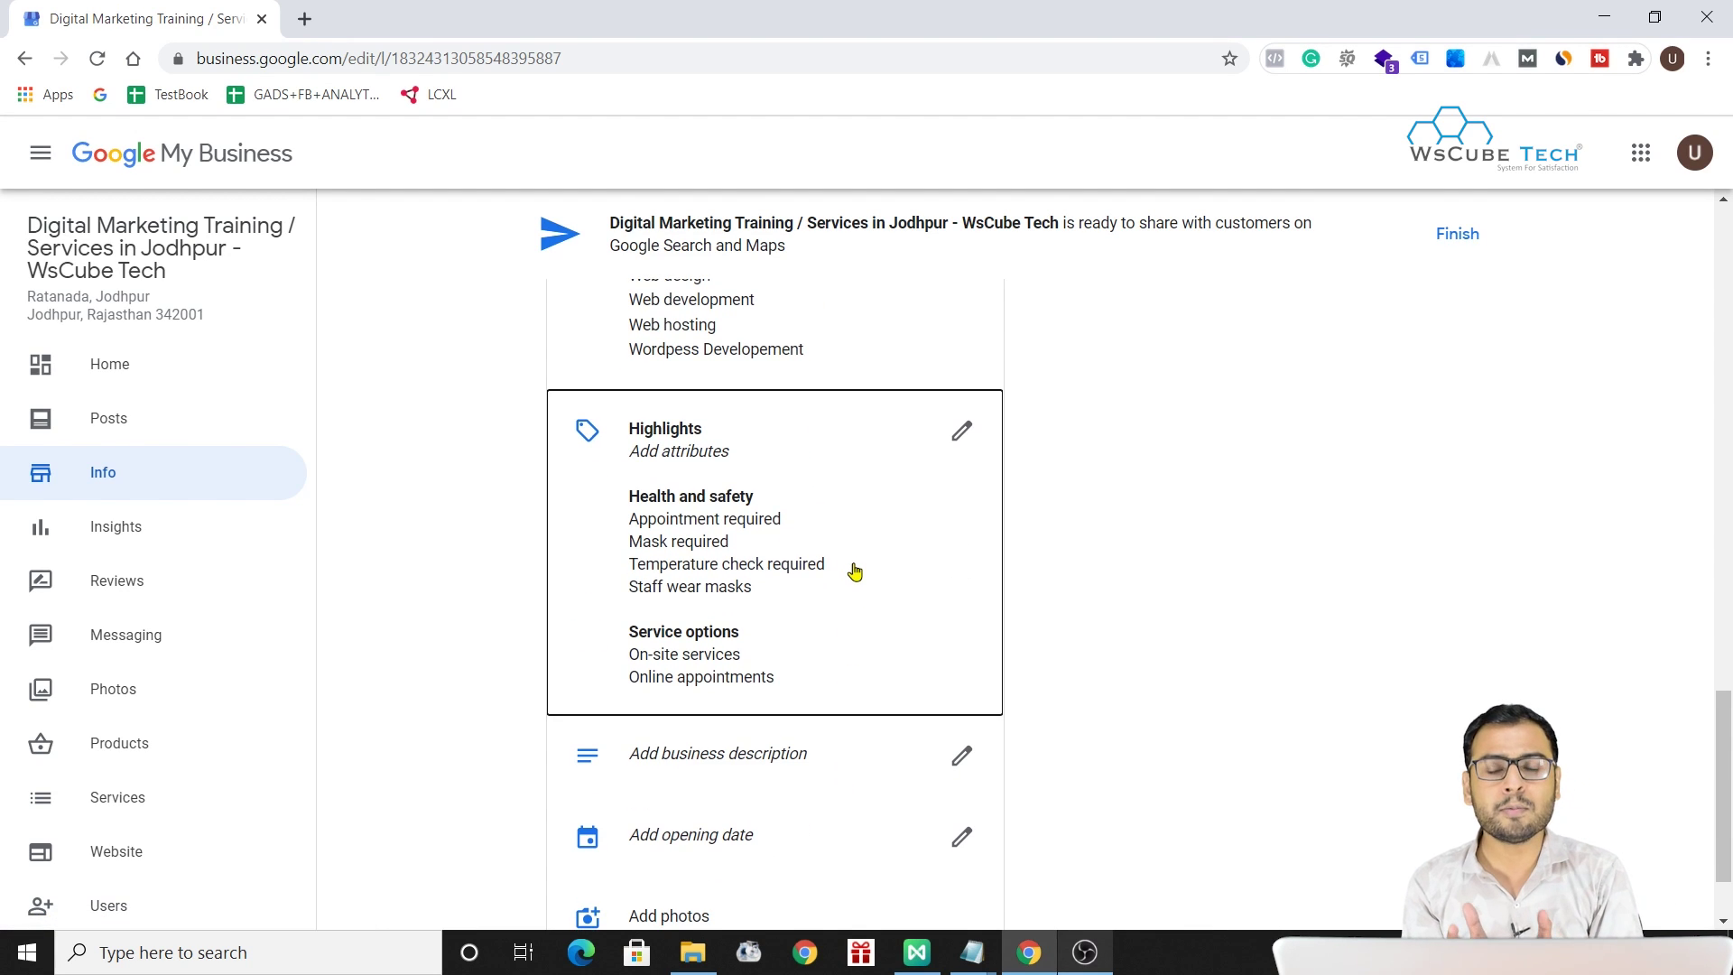
- Open the business attributes for viewing and close them without applying any changes
{"action": "left_click", "coordinate": [857, 571]}
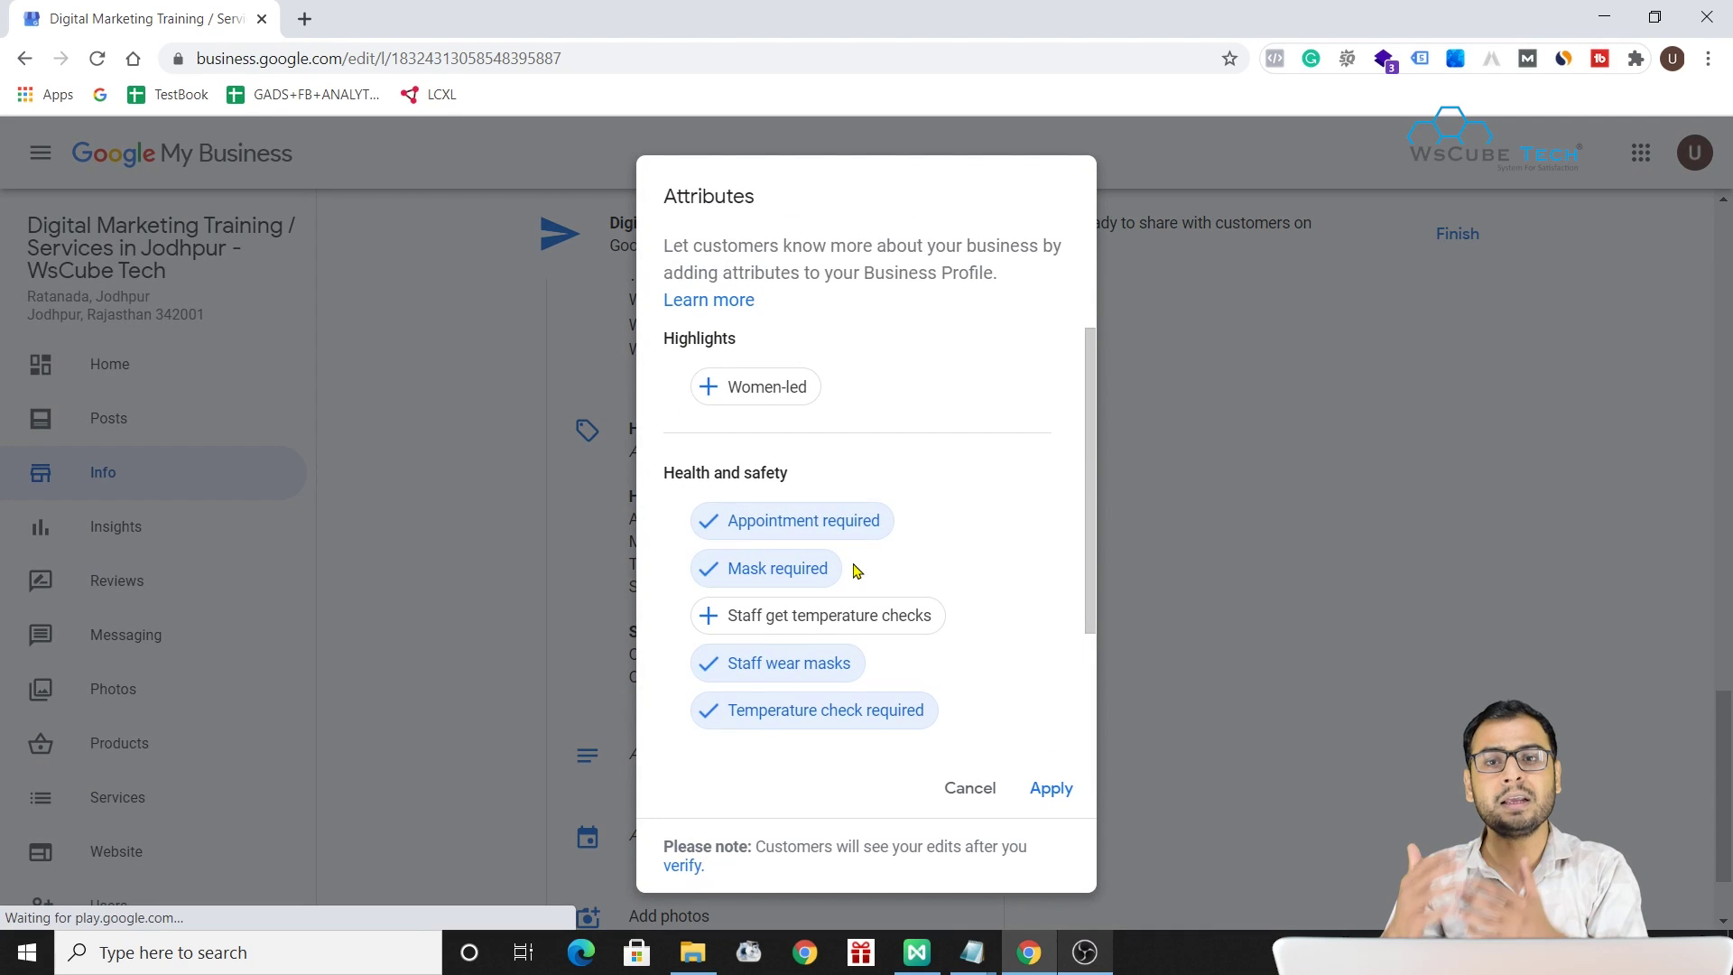
{"action": "left_click", "coordinate": [984, 798]}
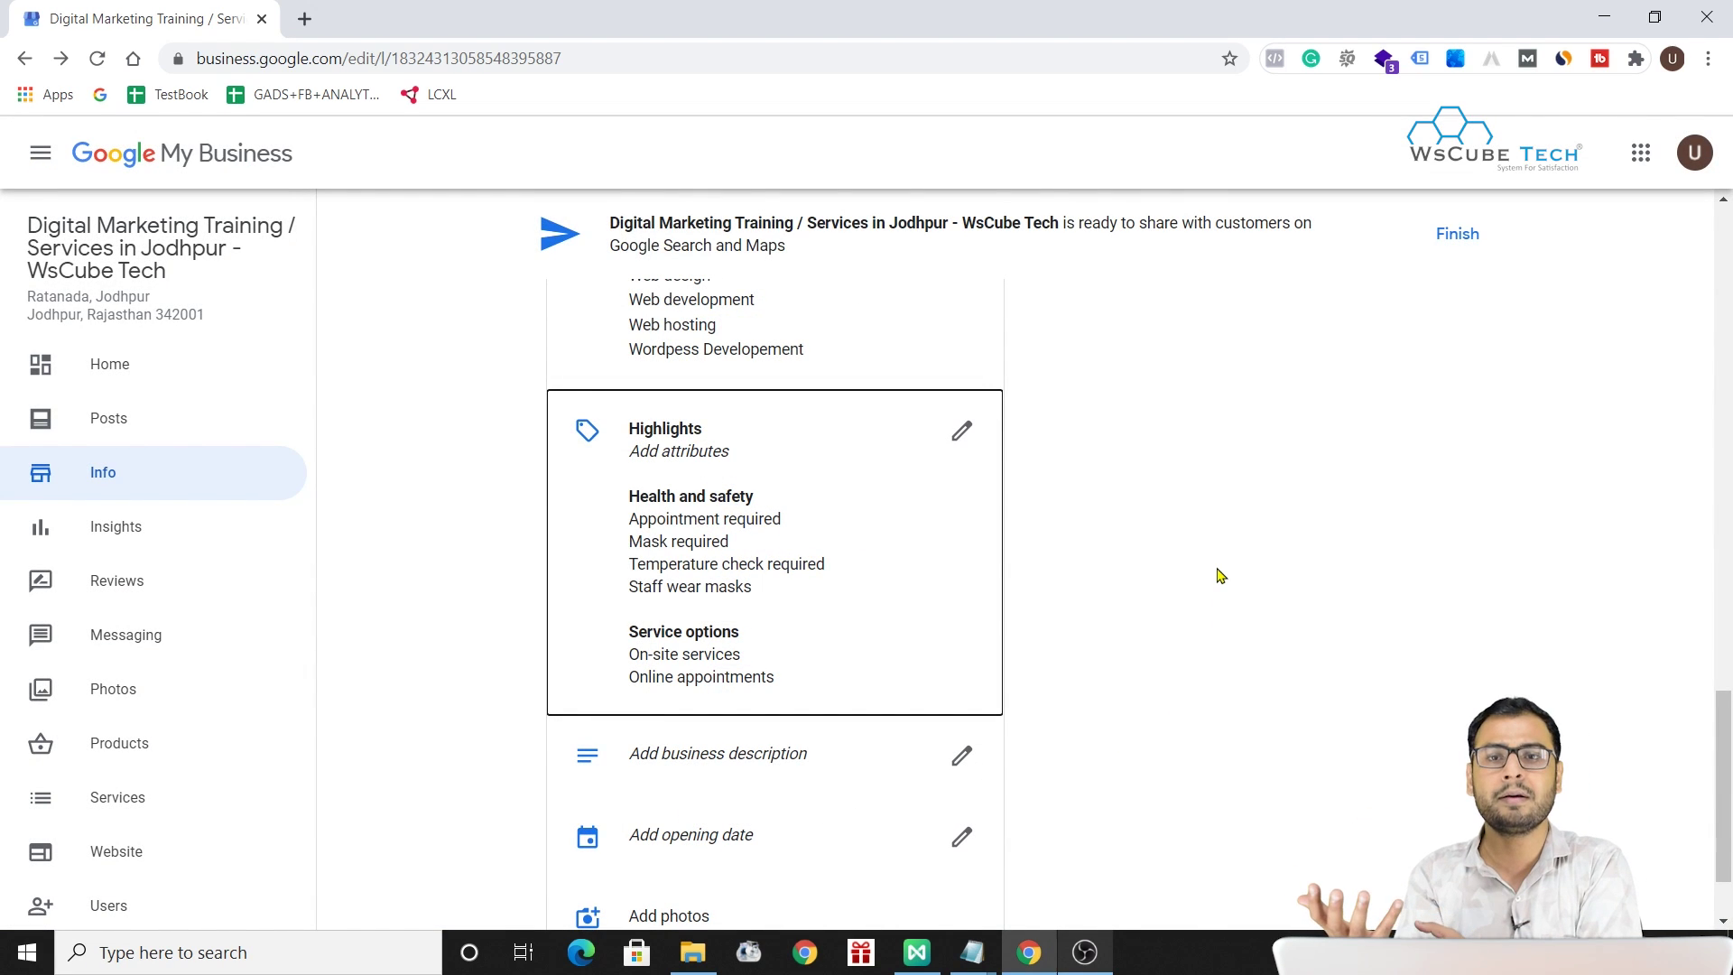
{"action": "scroll", "coordinate": [1218, 574], "scroll_direction": "up", "scroll_amount": 12}
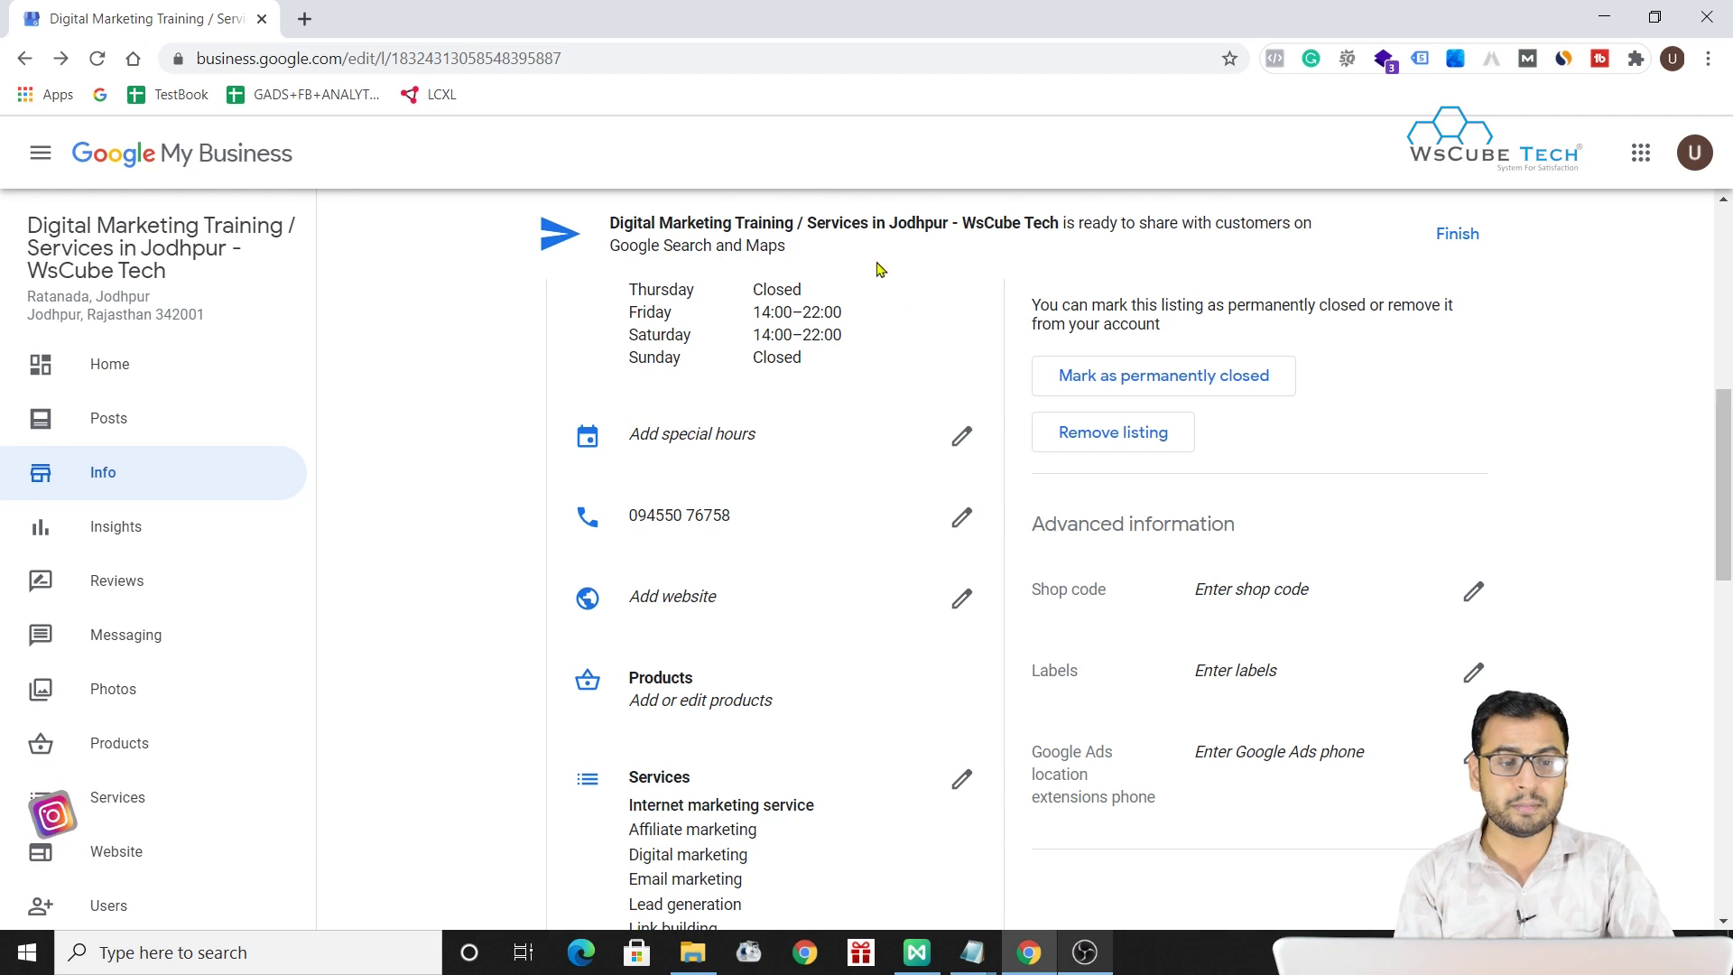
- Search Google for "wscubetech" in a new browser tab
{"action": "left_click", "coordinate": [304, 18]}
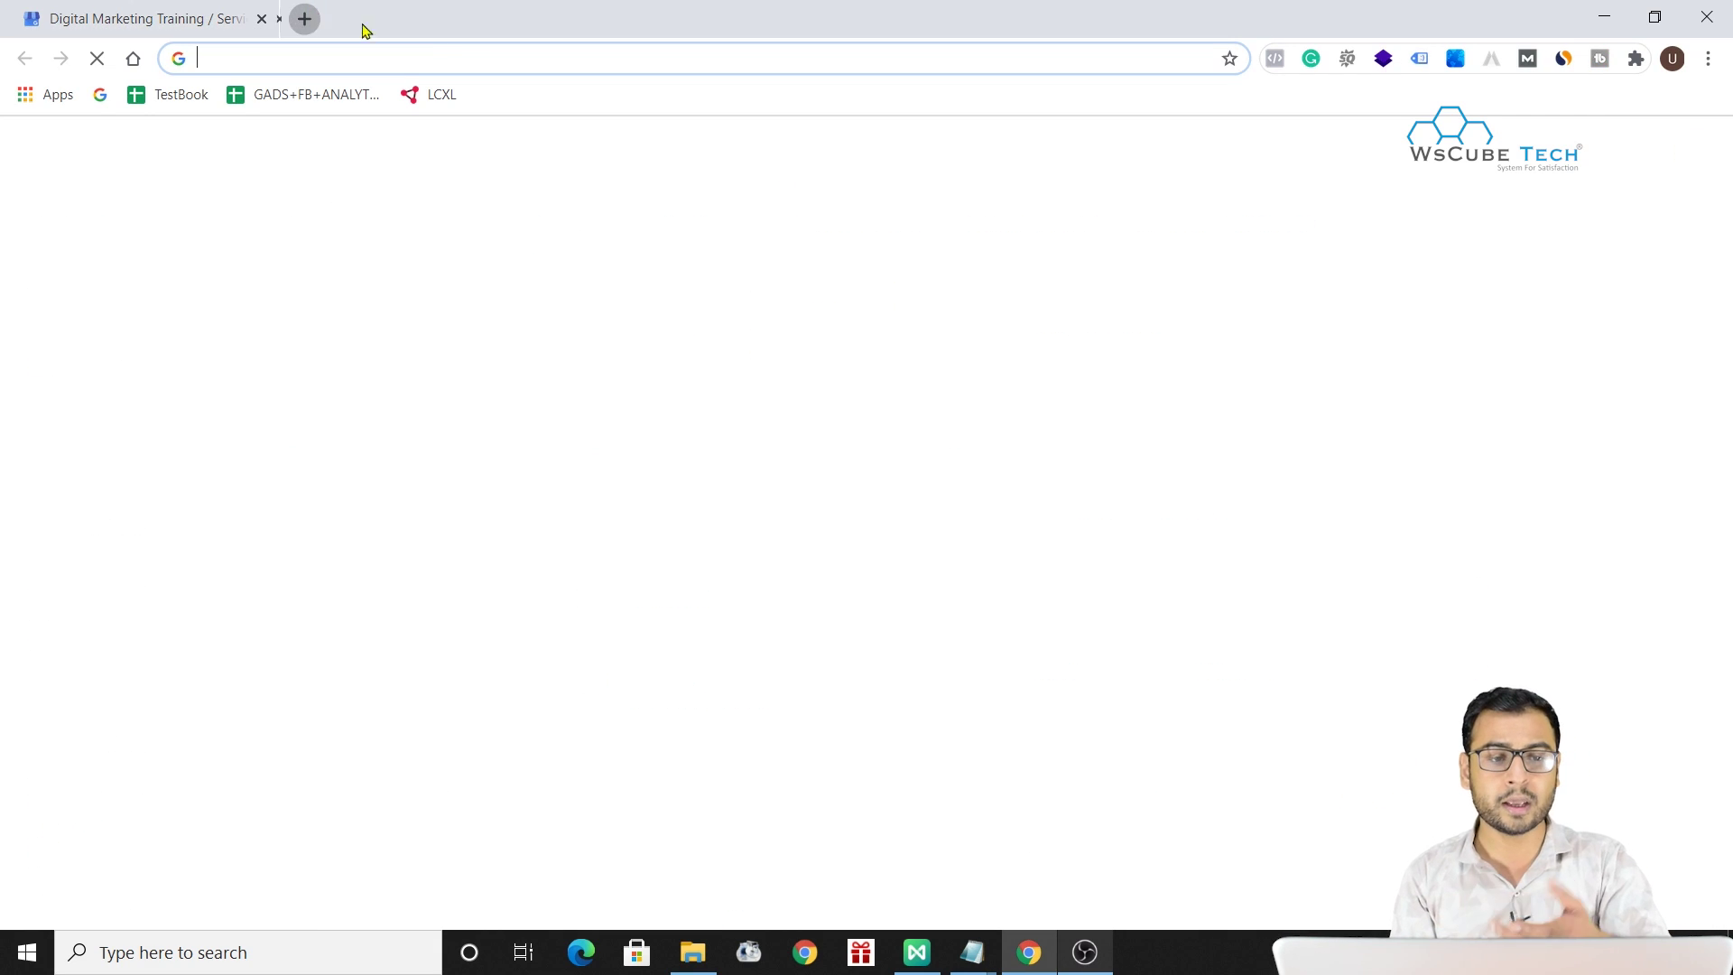
{"action": "left_click", "coordinate": [474, 59]}
{"action": "left_click", "coordinate": [487, 56]}
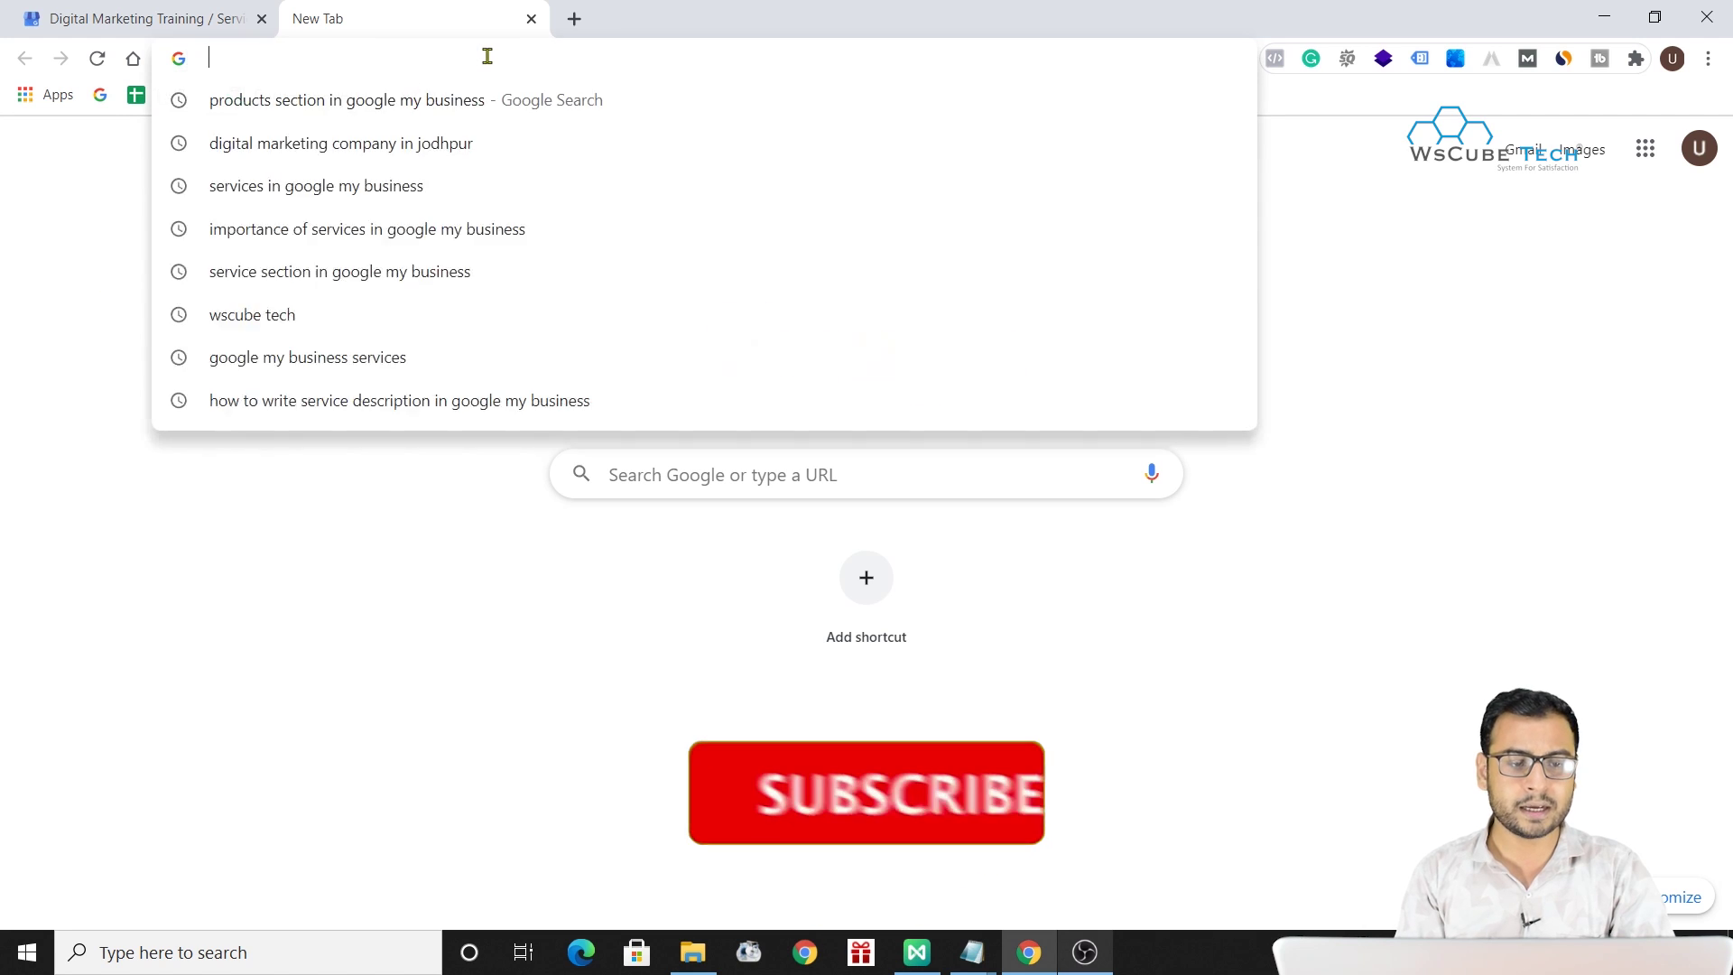
{"action": "type", "text": "wscubetech"}
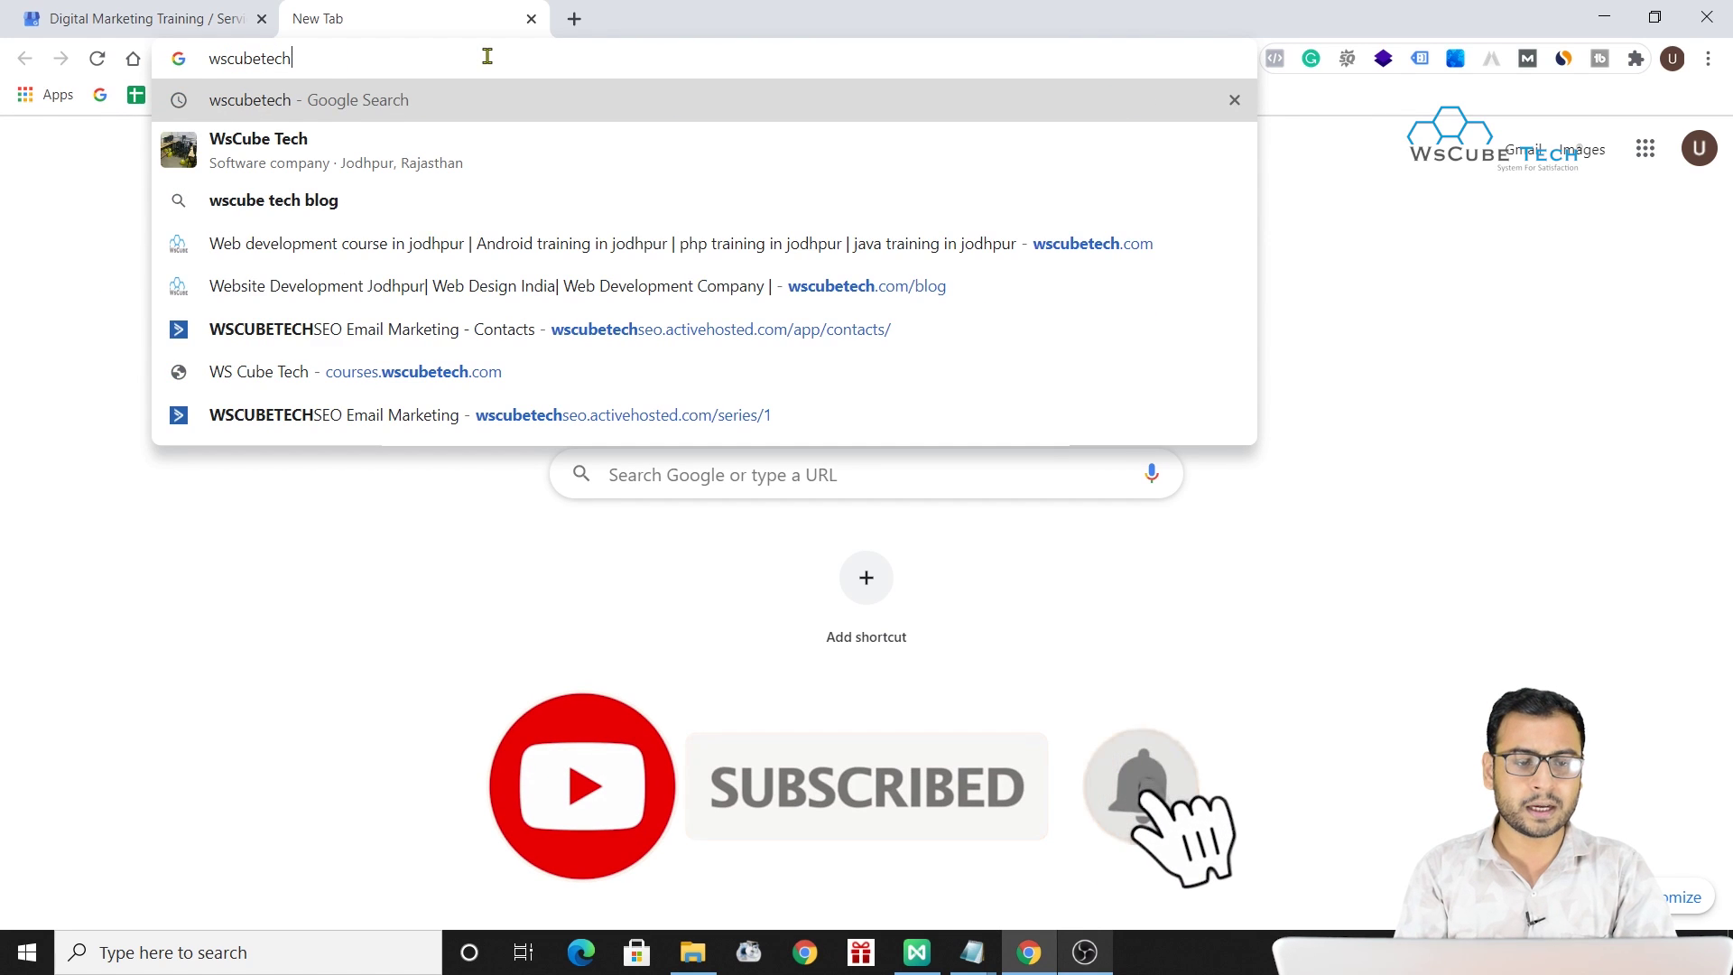
{"action": "key", "text": "Return"}
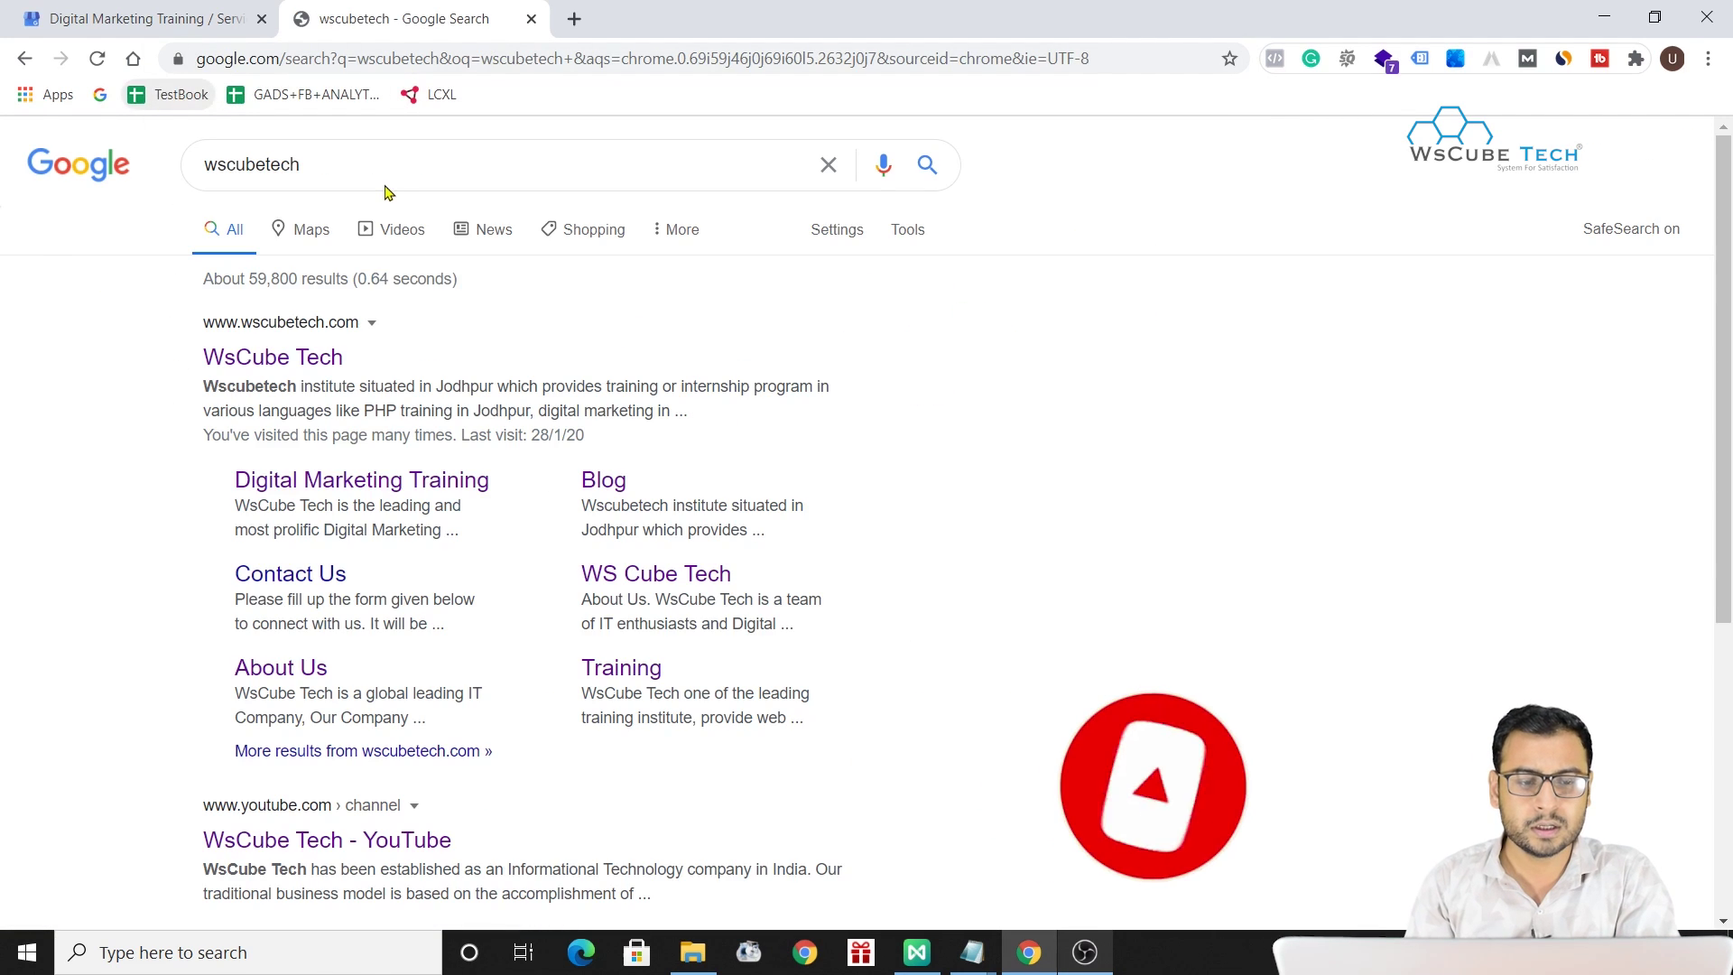
- Examine the WsCube Tech business panel in the search results, including its contact details, questions and answers, and web reviews
{"action": "scroll", "coordinate": [1096, 550], "scroll_direction": "down", "scroll_amount": 2}
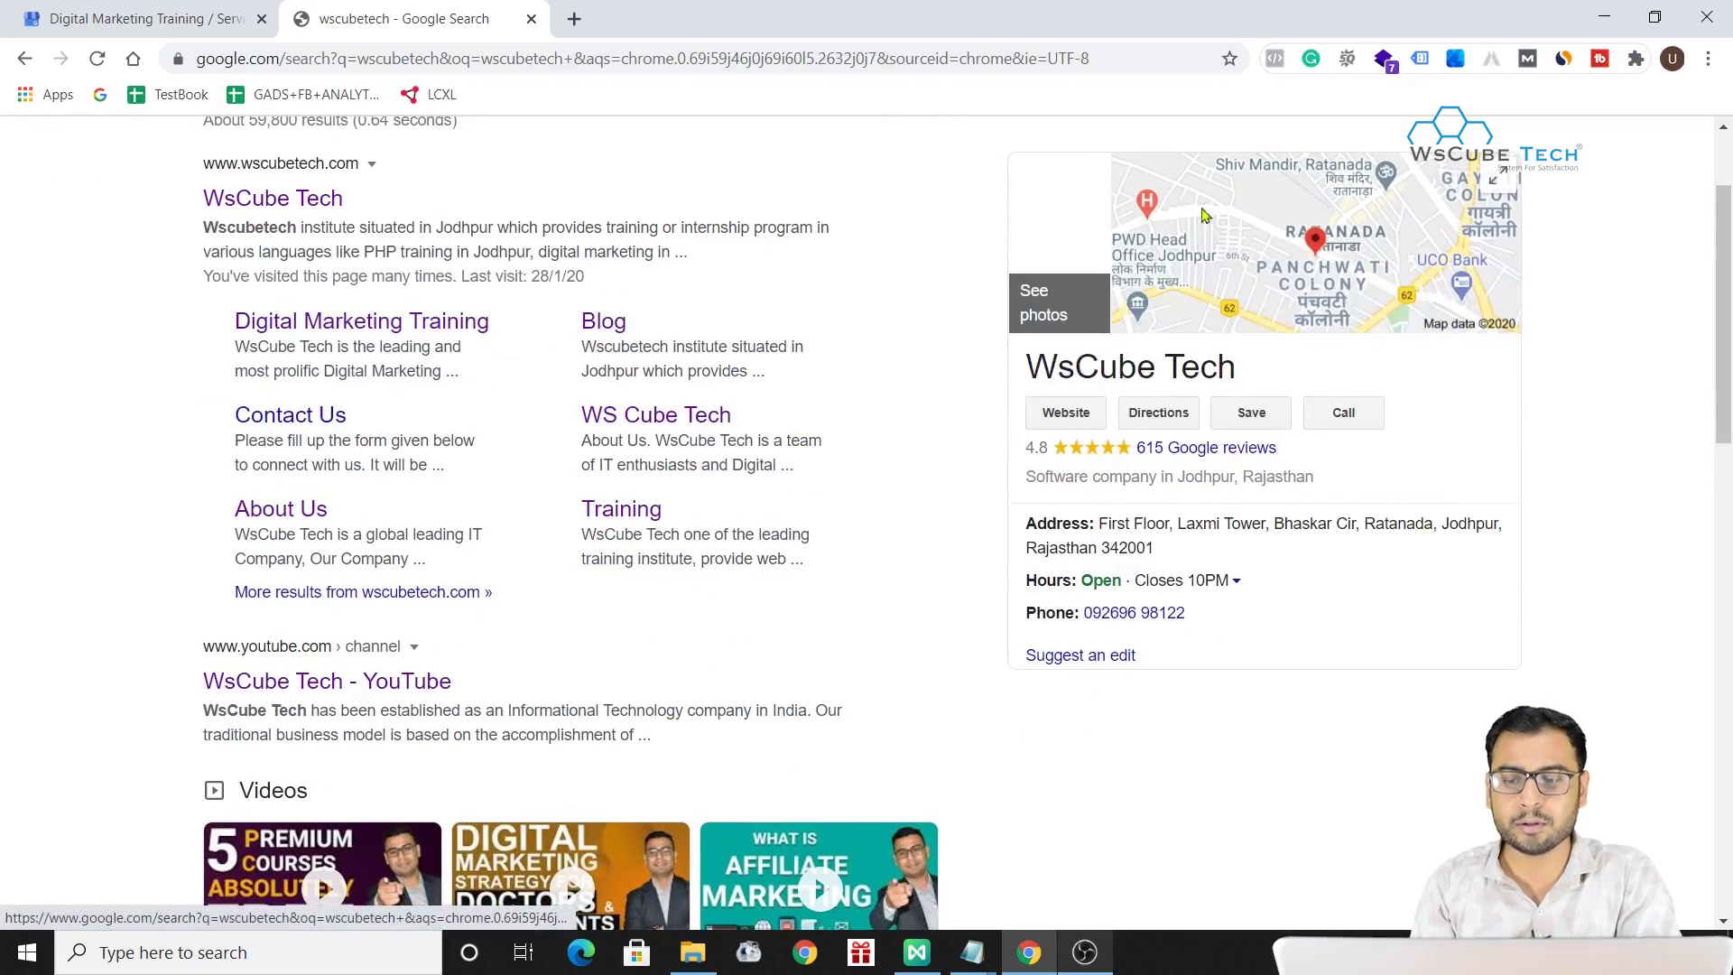
{"action": "scroll", "coordinate": [1328, 690], "scroll_direction": "down", "scroll_amount": 3}
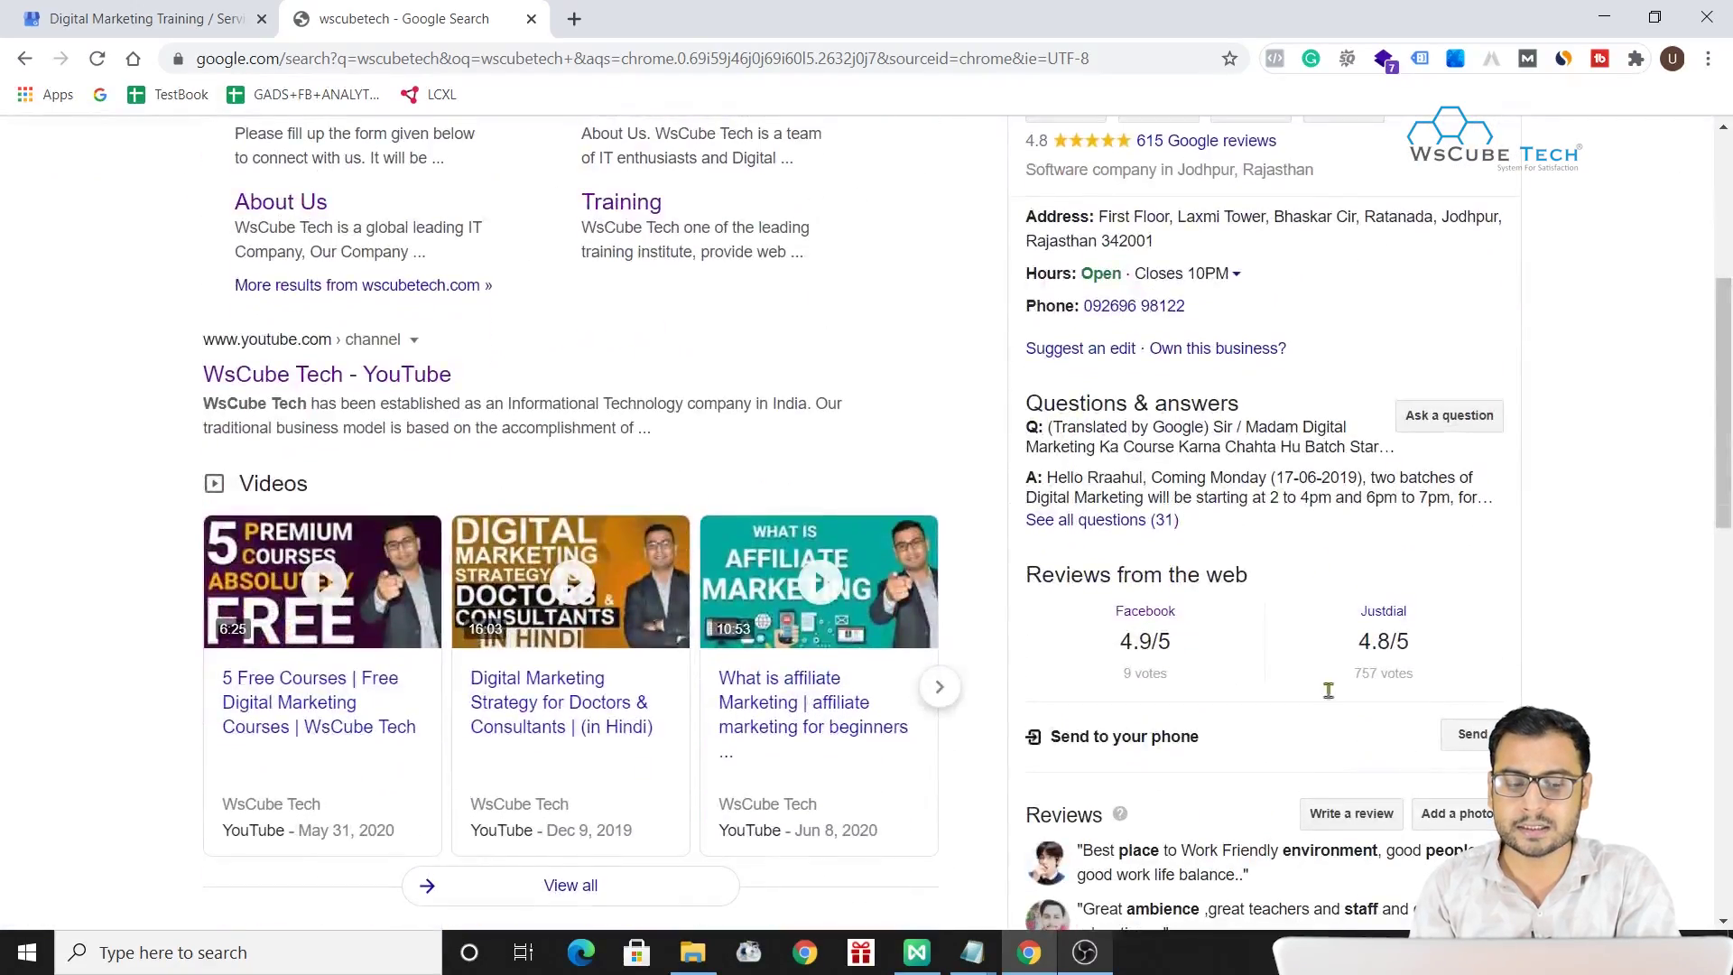
{"action": "scroll", "coordinate": [1276, 232], "scroll_direction": "up", "scroll_amount": 4}
{"action": "scroll", "coordinate": [1310, 800], "scroll_direction": "down", "scroll_amount": 3}
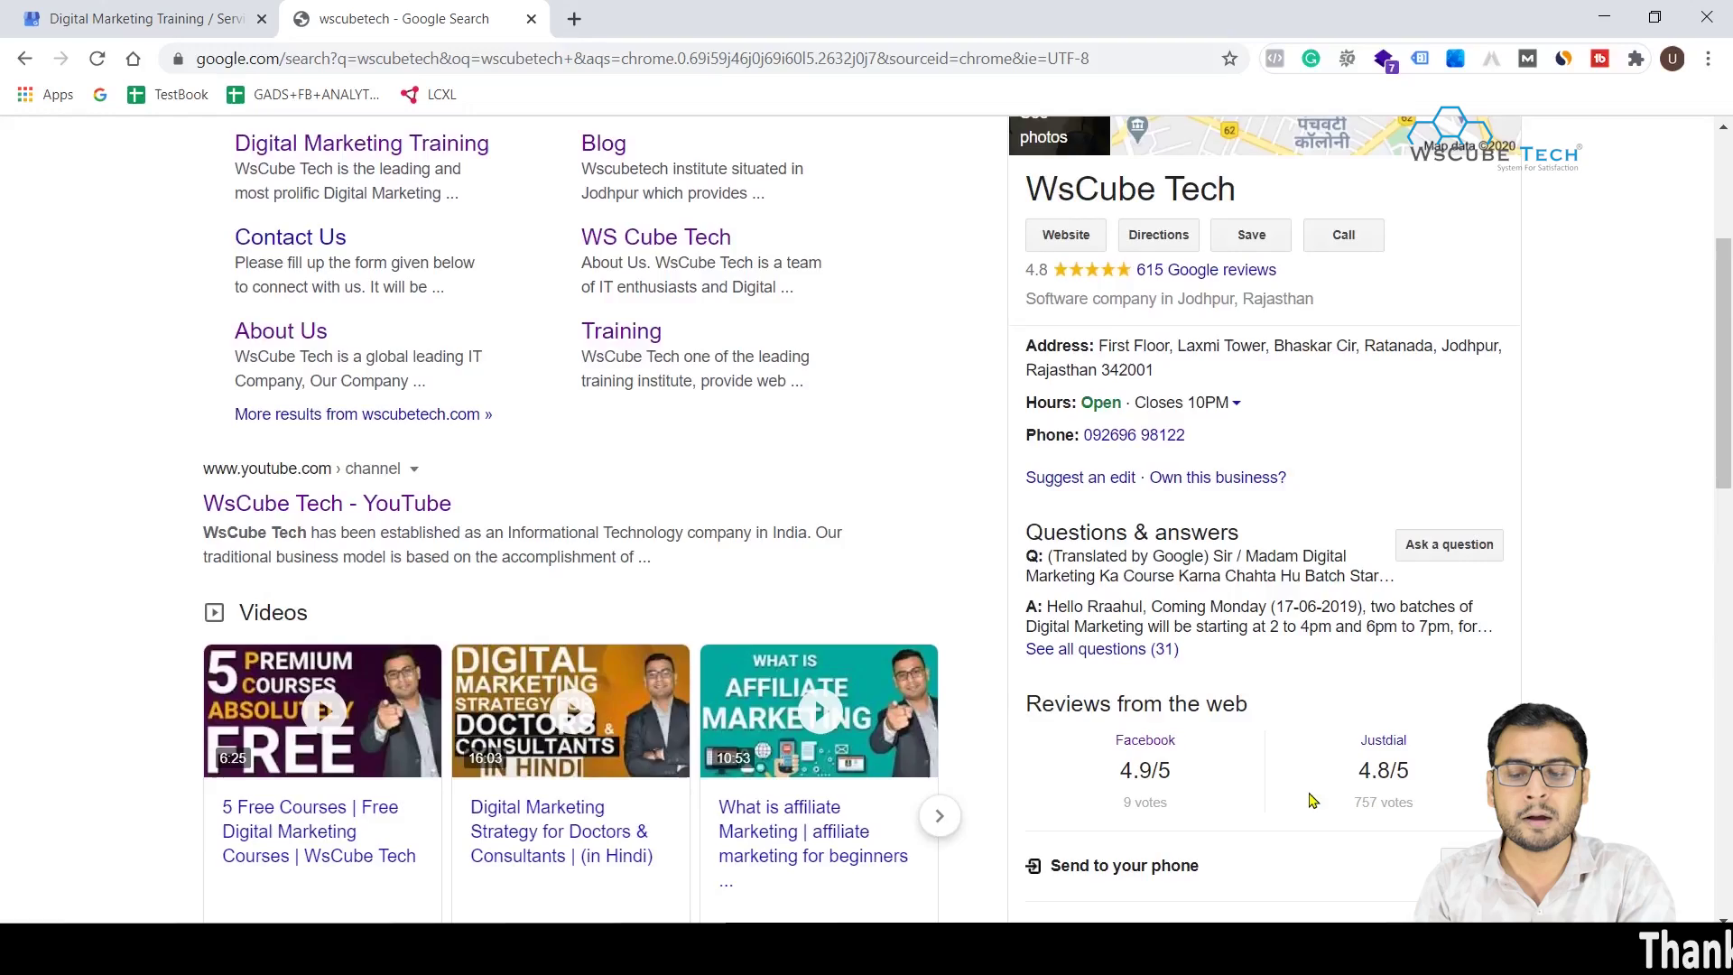
{"action": "scroll", "coordinate": [1312, 799], "scroll_direction": "down", "scroll_amount": 2}
{"action": "scroll", "coordinate": [1311, 800], "scroll_direction": "up", "scroll_amount": 6}
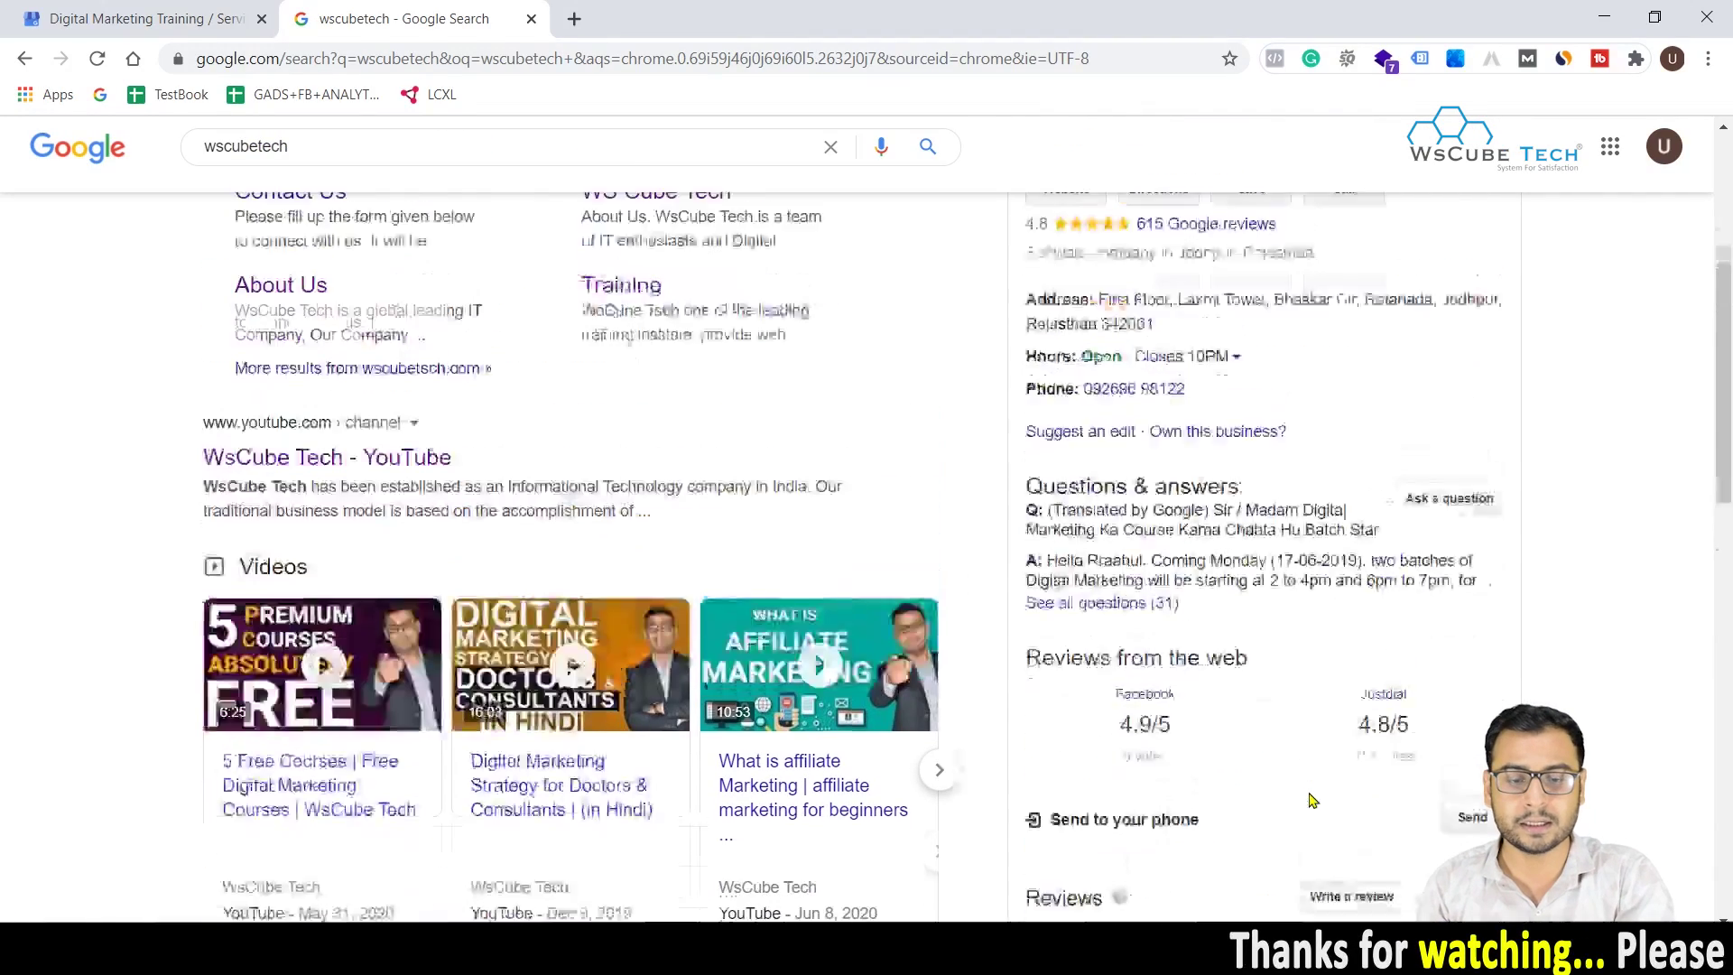
- Search Google for "digital marketing company in jodhpur" and look through the local business listings under the map
{"action": "type", "text": "/Digtital"}
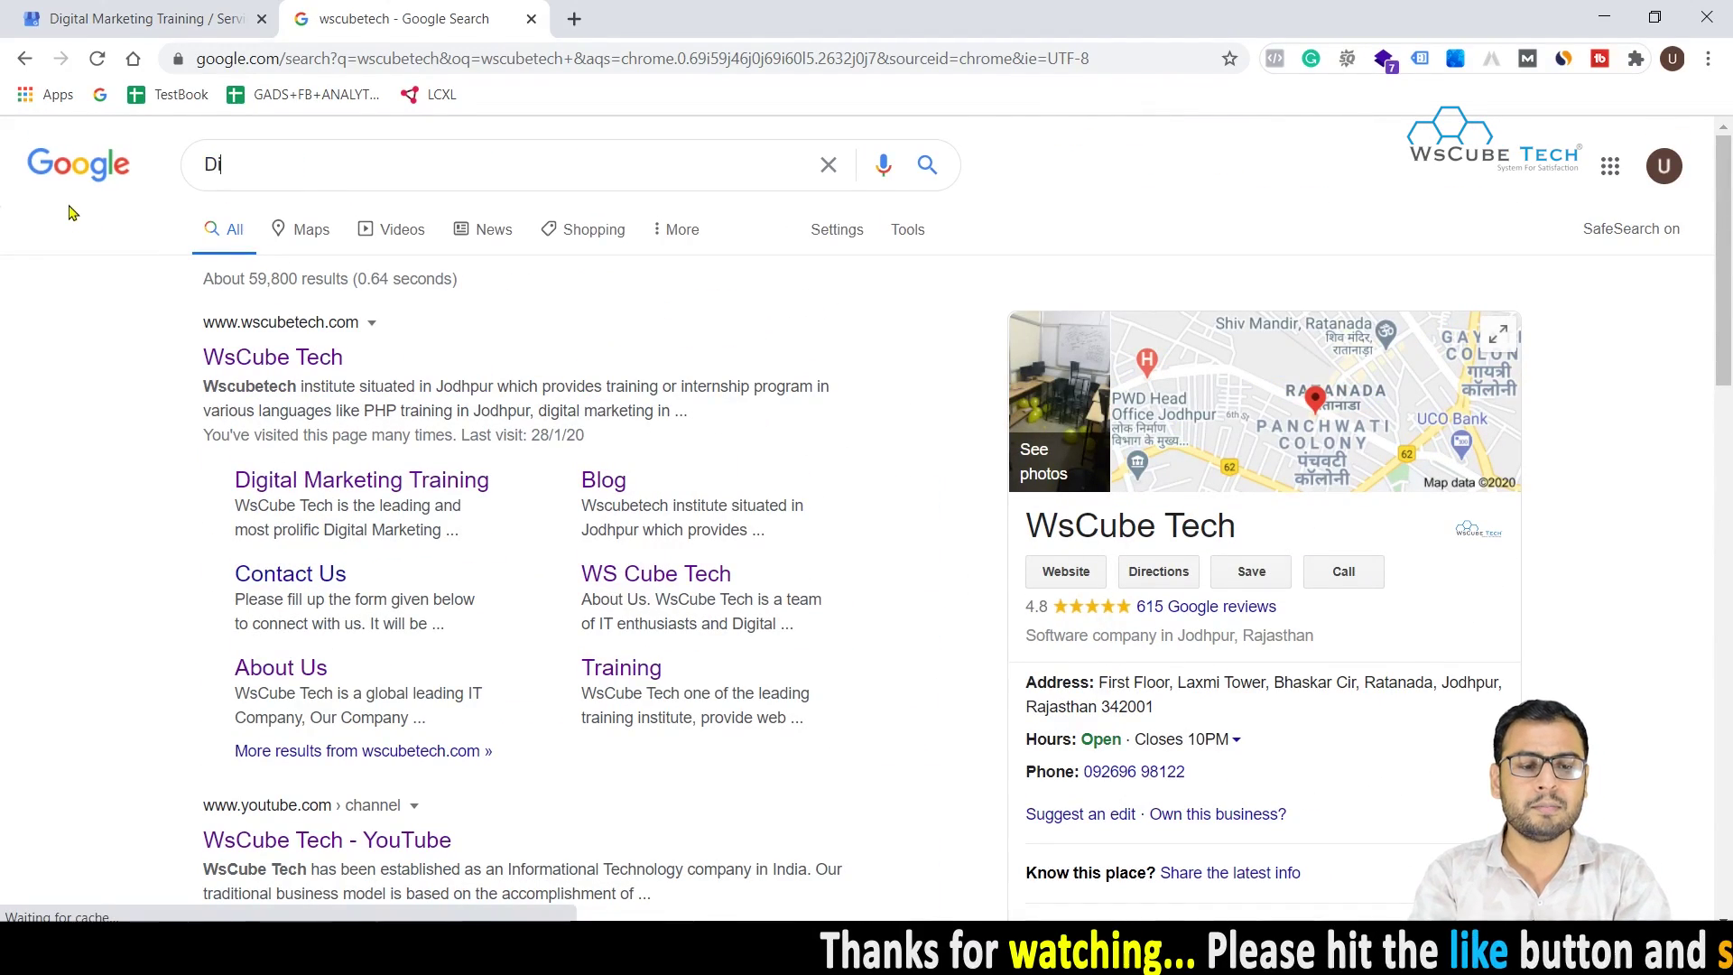
{"action": "key", "text": "BackSpace"}
{"action": "key", "text": "BackSpace"}
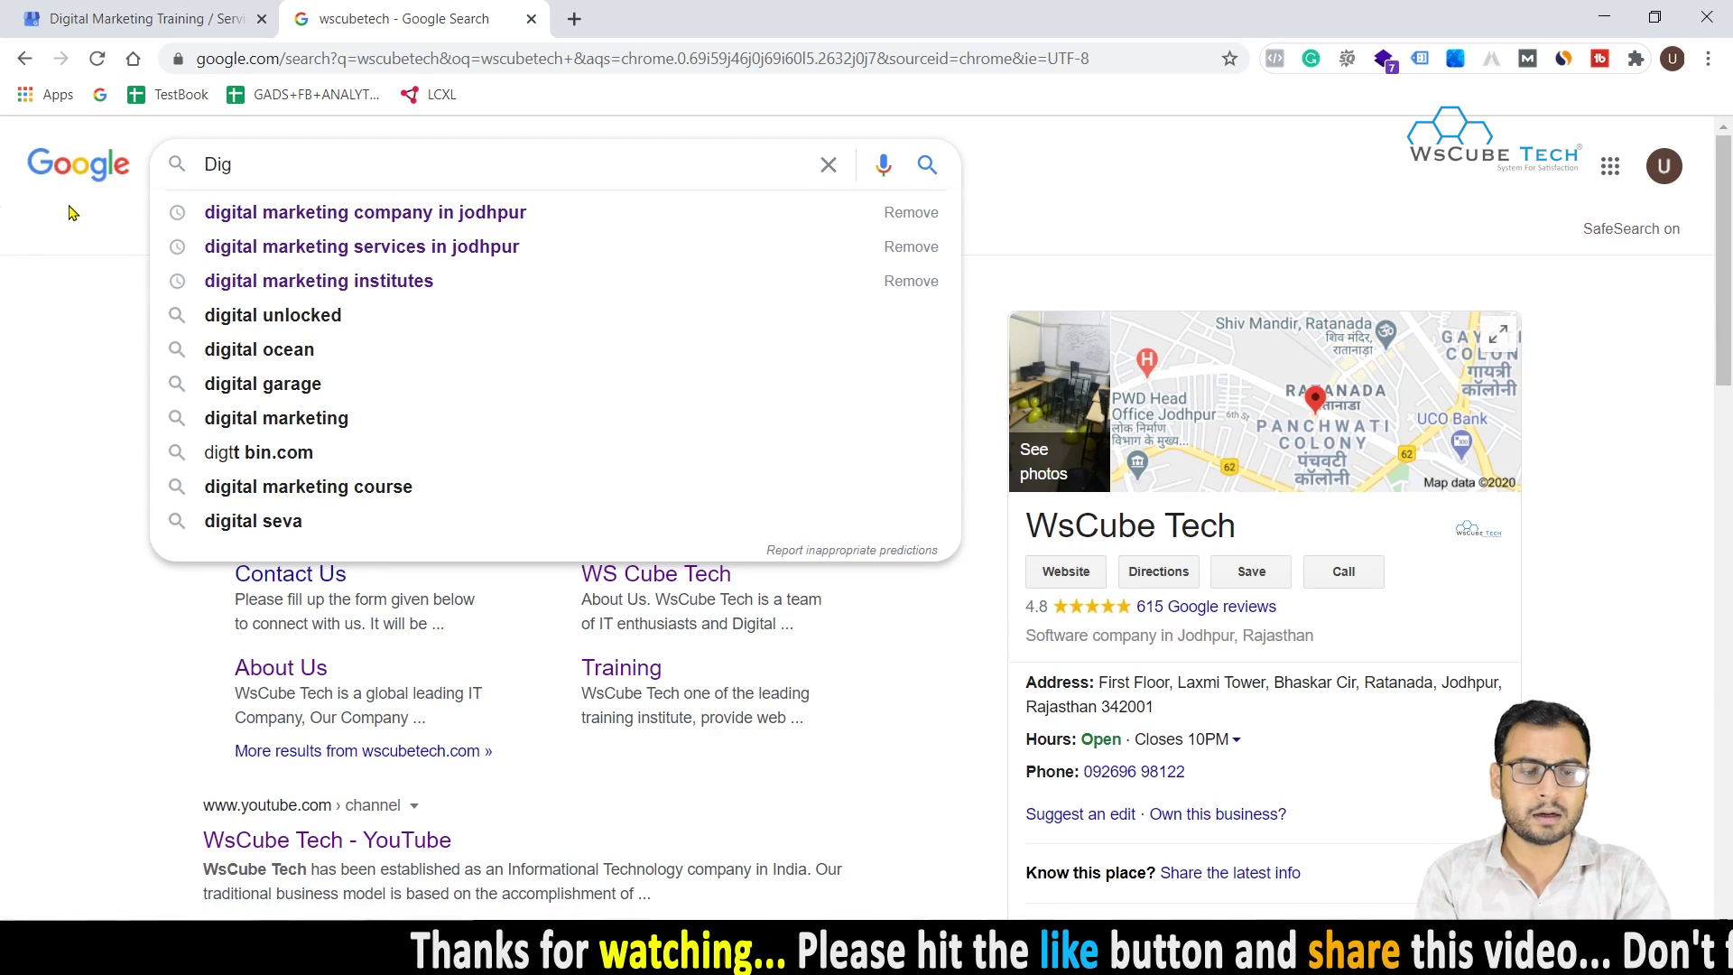
{"action": "key", "text": "Down"}
{"action": "key", "text": "Return"}
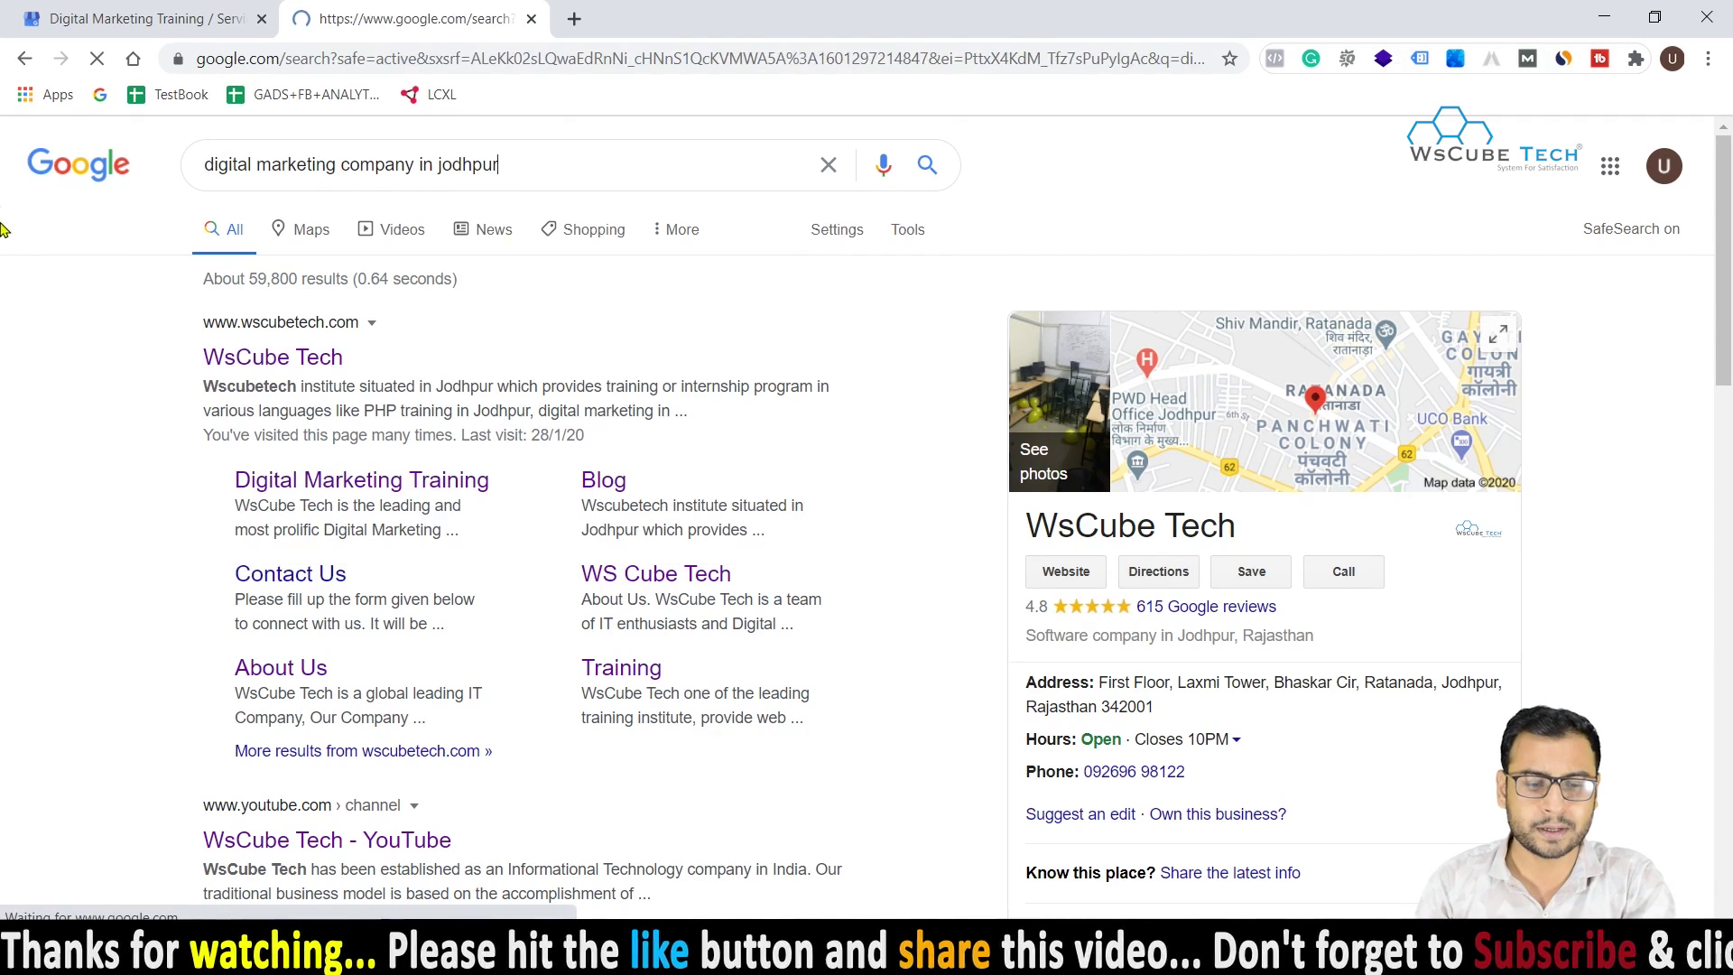
{"action": "scroll", "coordinate": [605, 524], "scroll_direction": "down", "scroll_amount": 2}
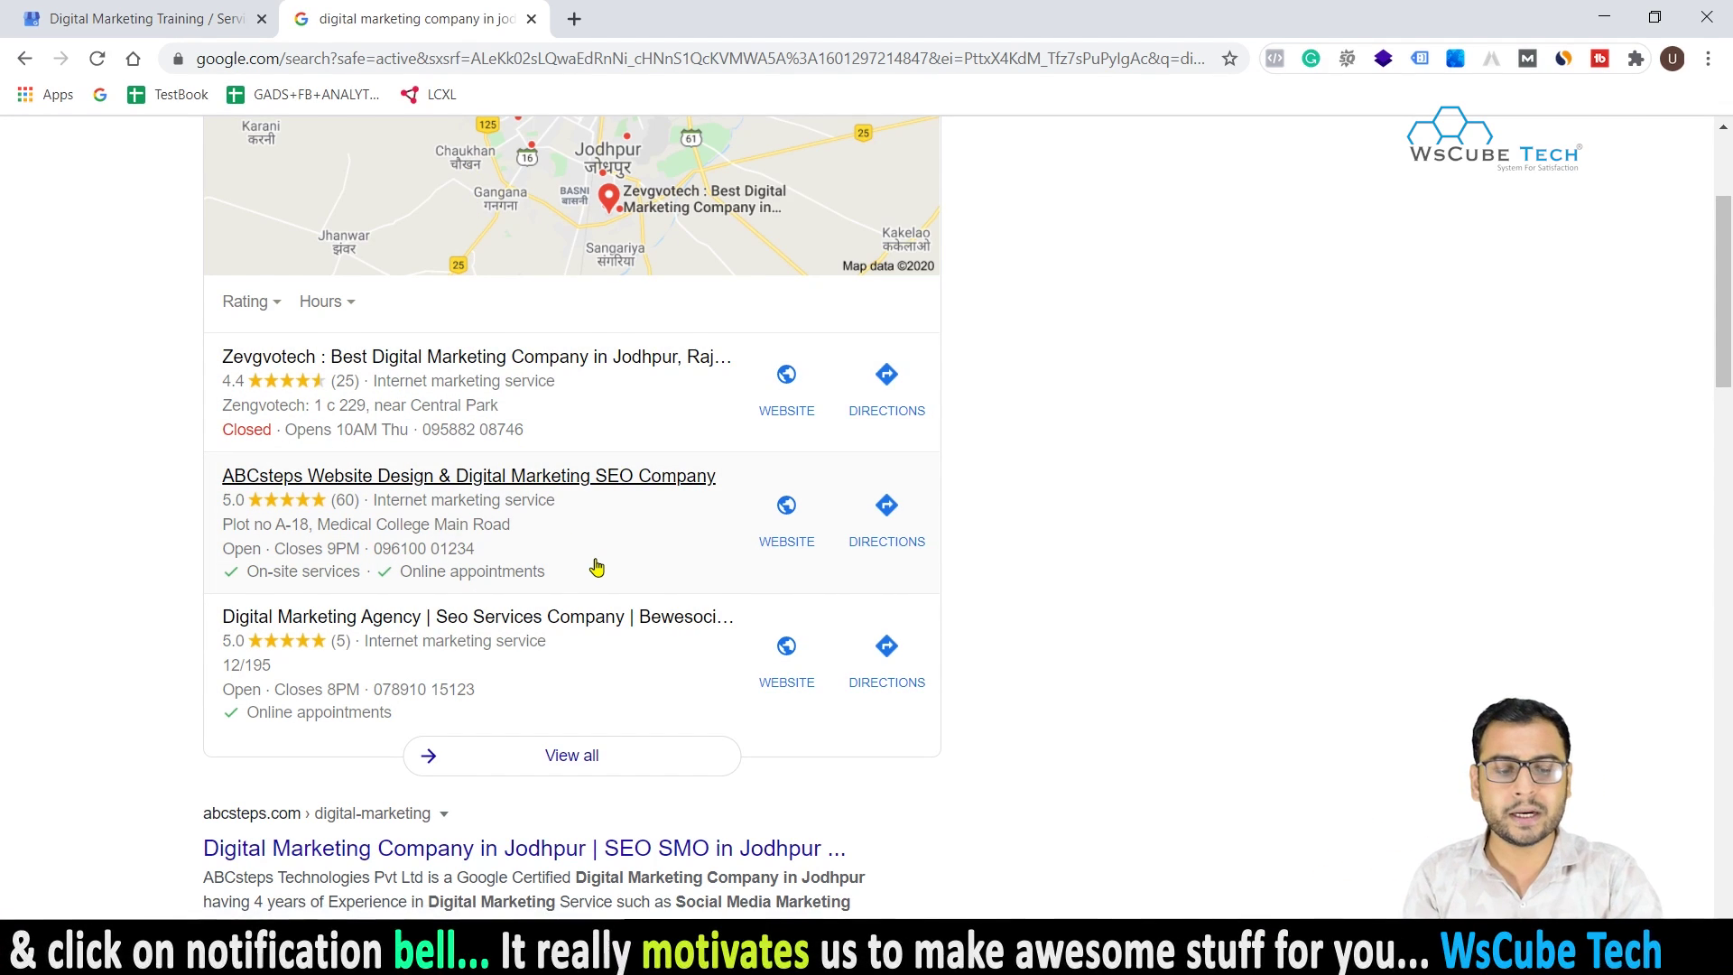
{"action": "scroll", "coordinate": [595, 567], "scroll_direction": "up", "scroll_amount": 3}
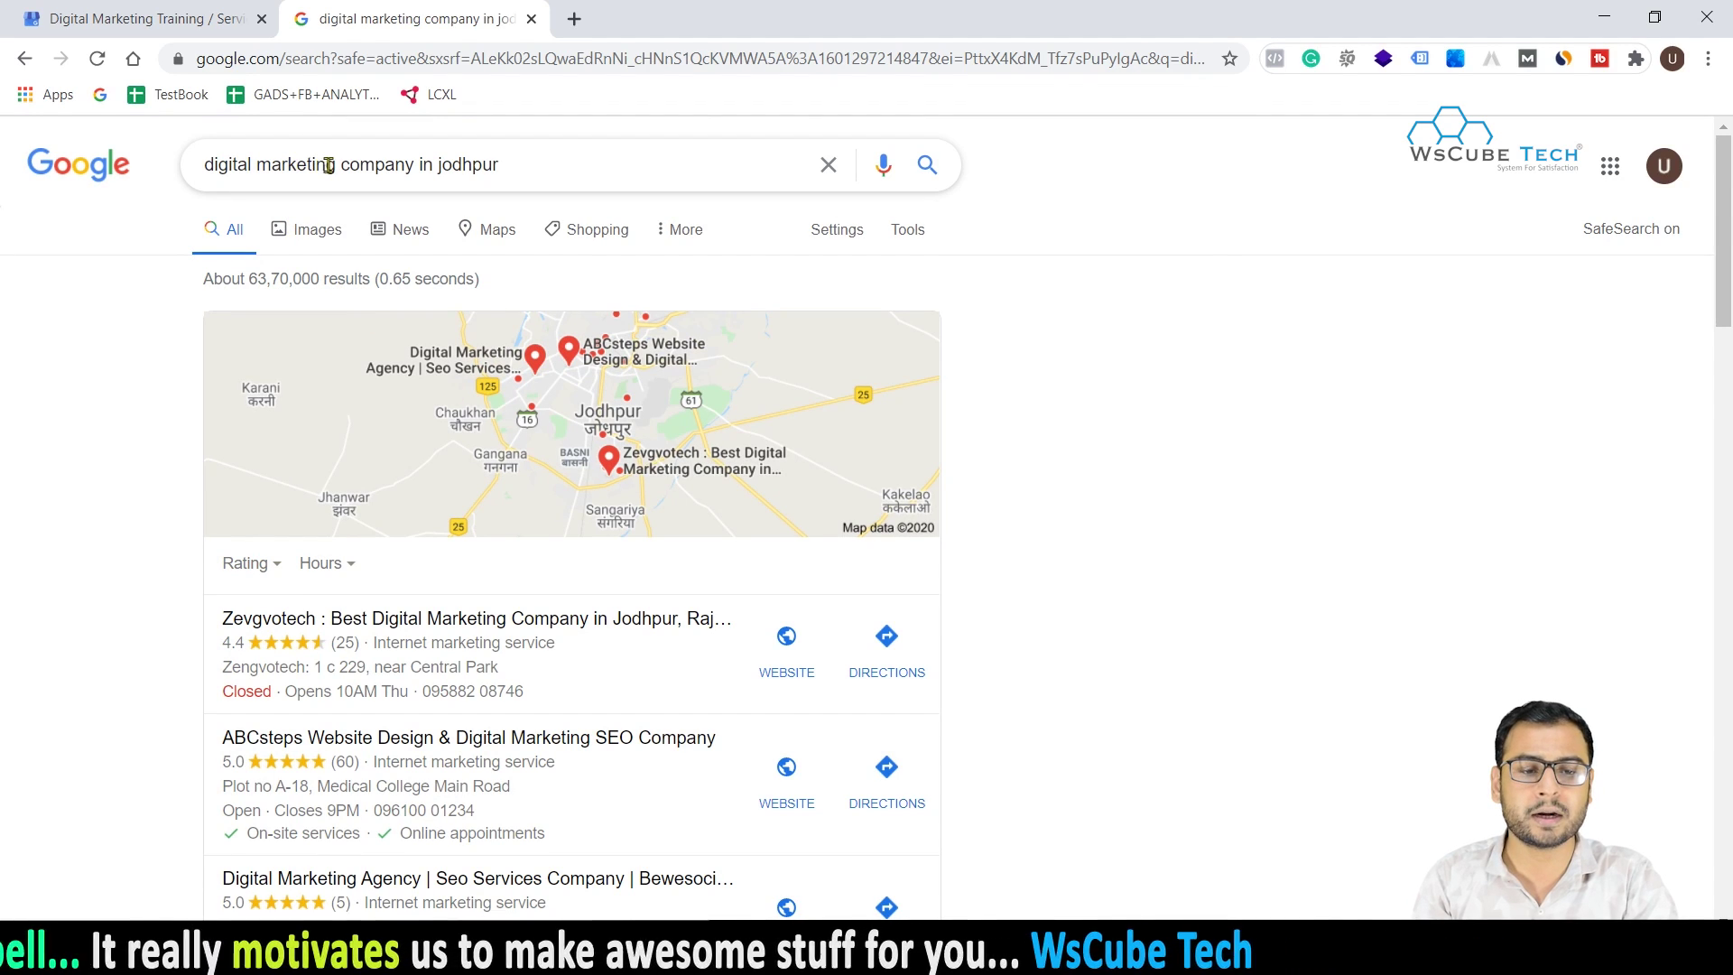
- Change the search query to "PPC company in jodhpur" and look through the local business listings it returns
{"action": "left_click_drag", "start_coordinate": [336, 166], "coordinate": [200, 165]}
{"action": "key", "text": "BackSpace"}
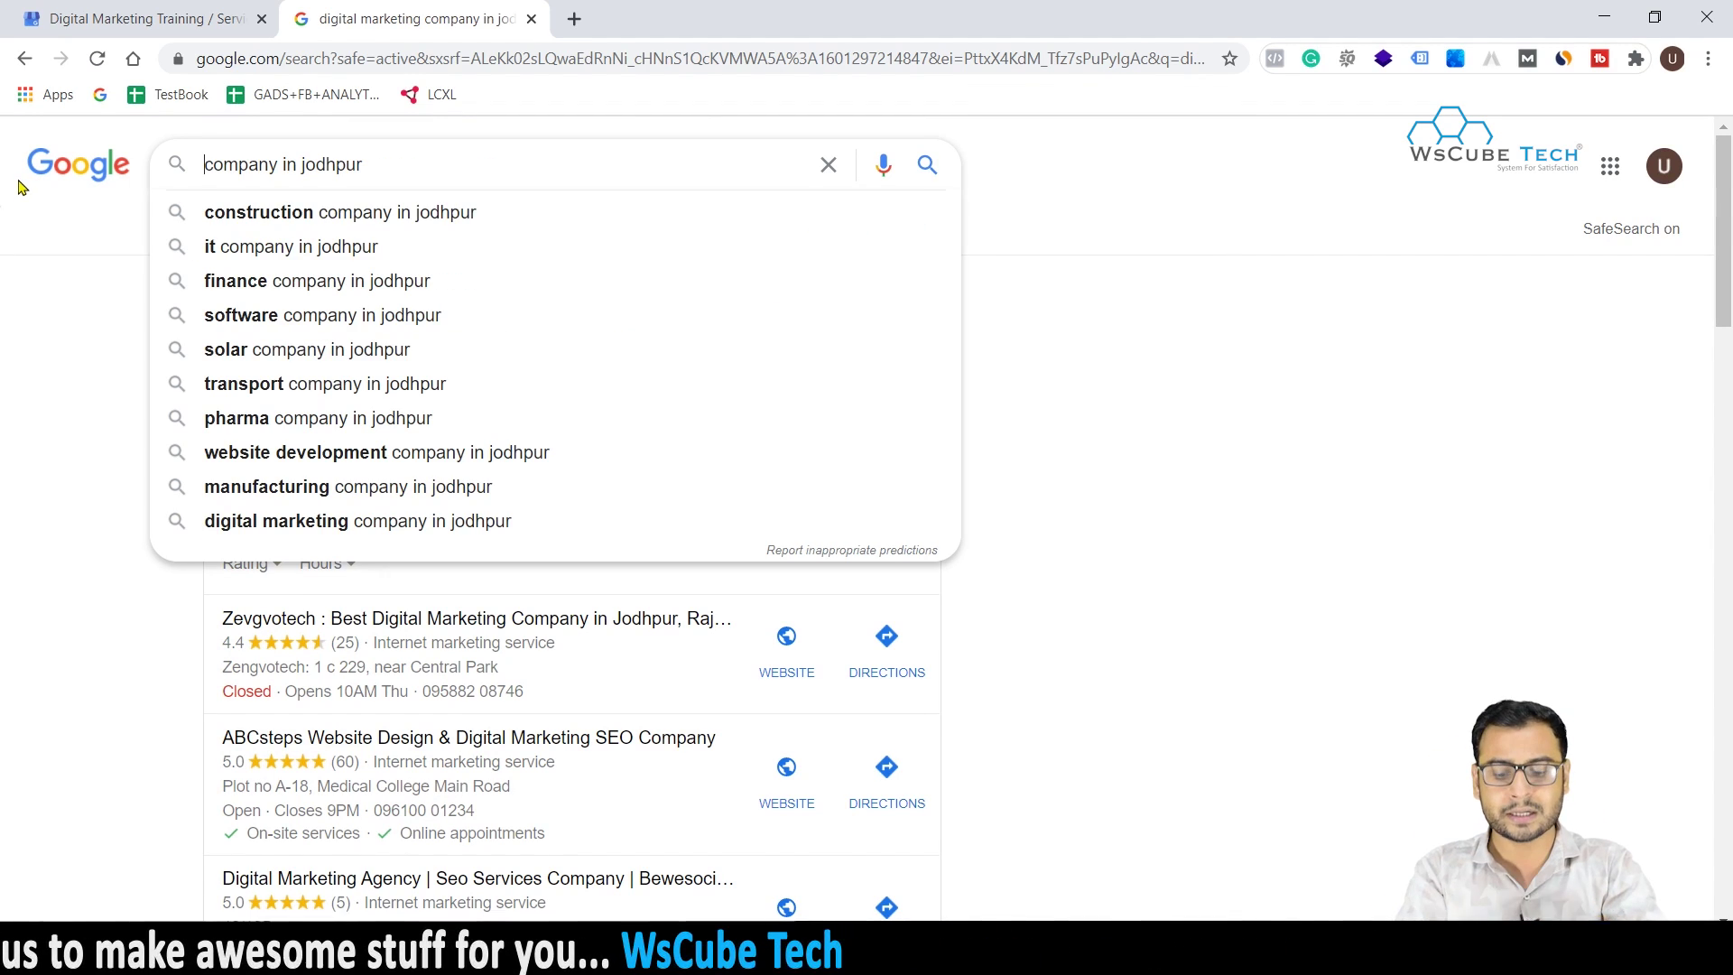
{"action": "type", "text": "PPC"}
{"action": "key", "text": "Return"}
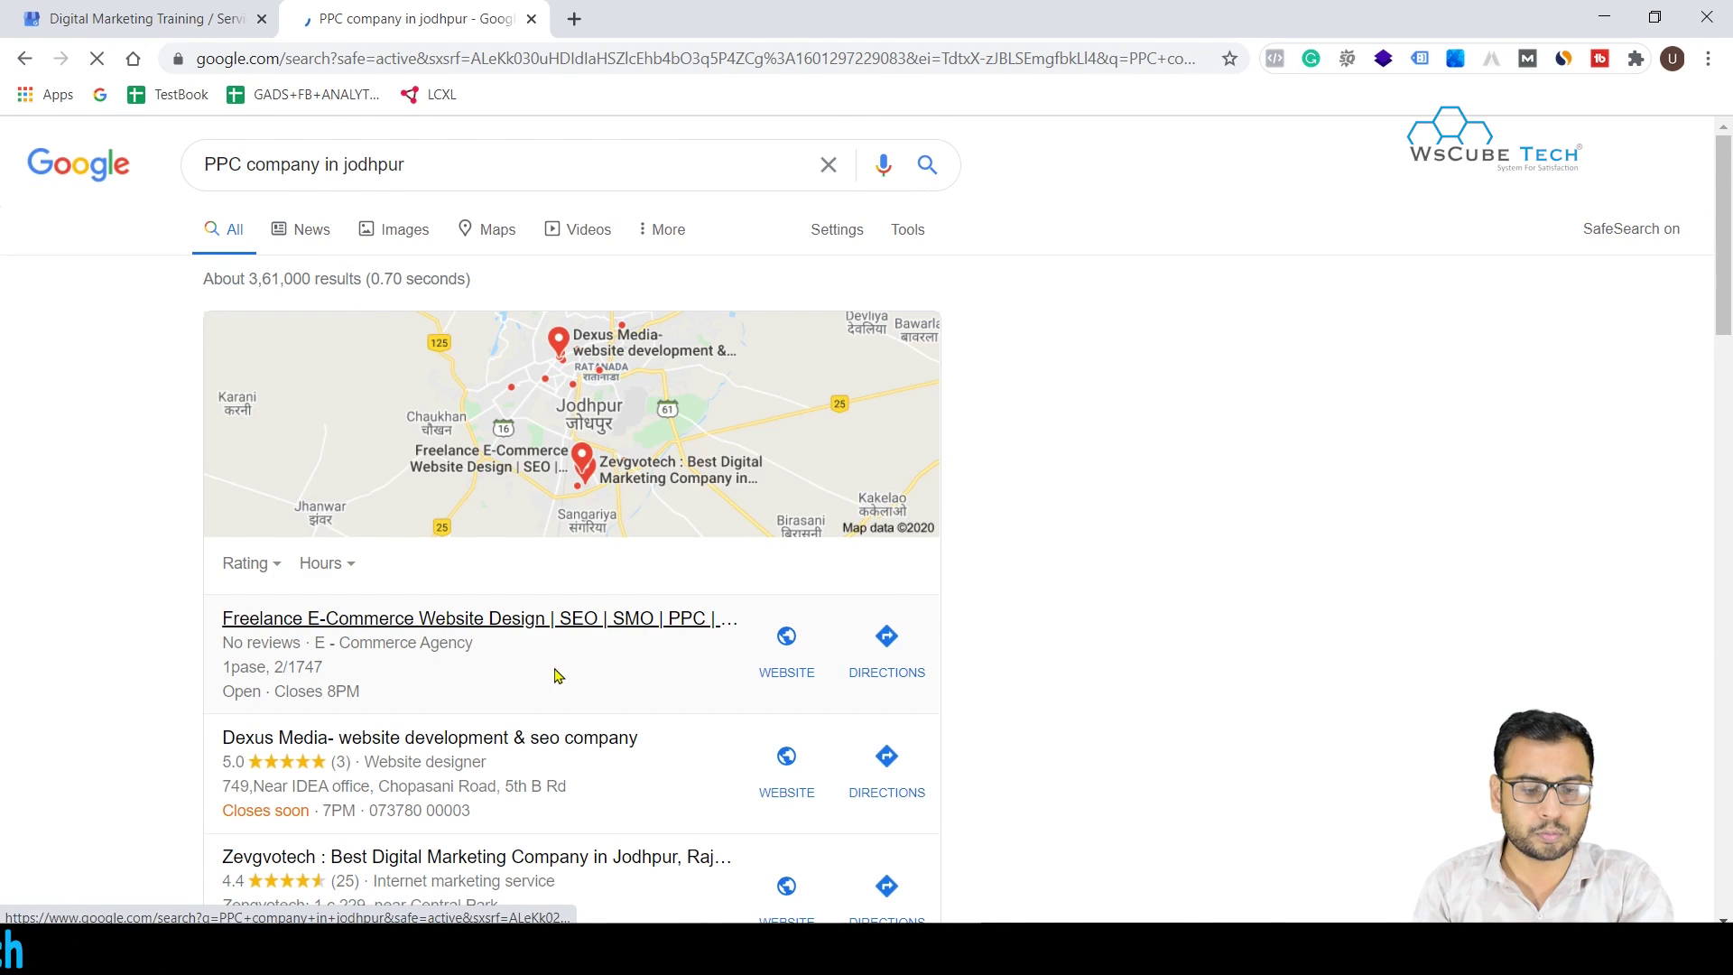
{"action": "scroll", "coordinate": [557, 675], "scroll_direction": "down", "scroll_amount": 3}
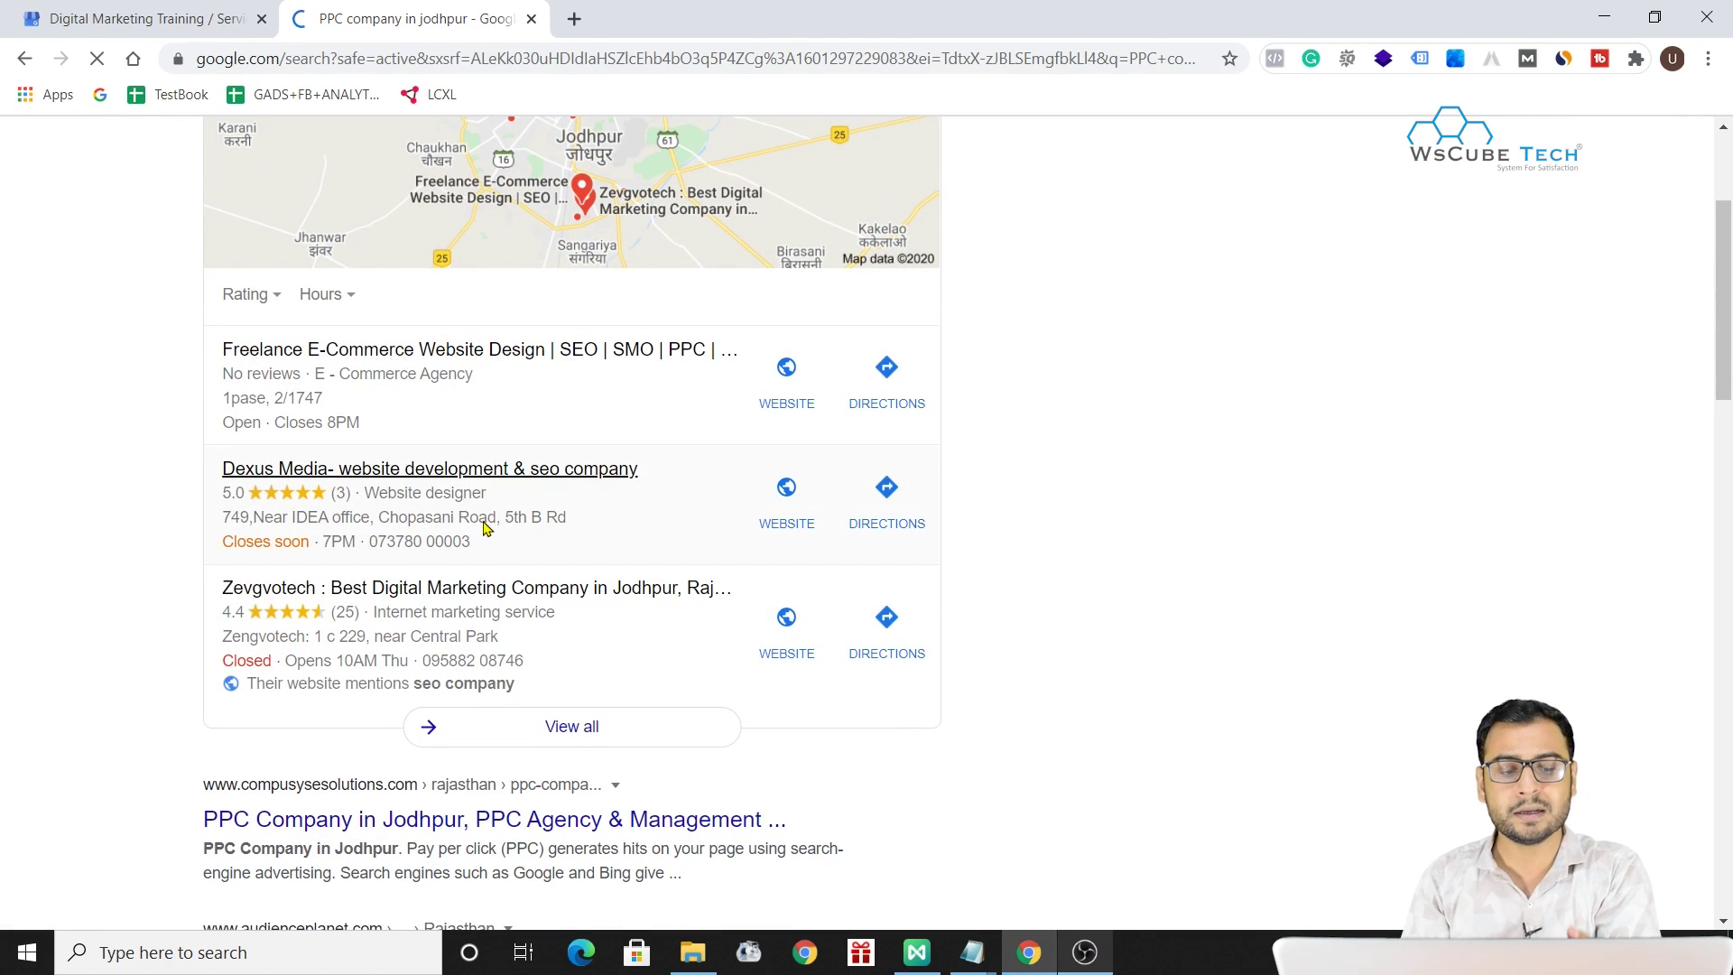
{"action": "scroll", "coordinate": [678, 646], "scroll_direction": "down", "scroll_amount": 1}
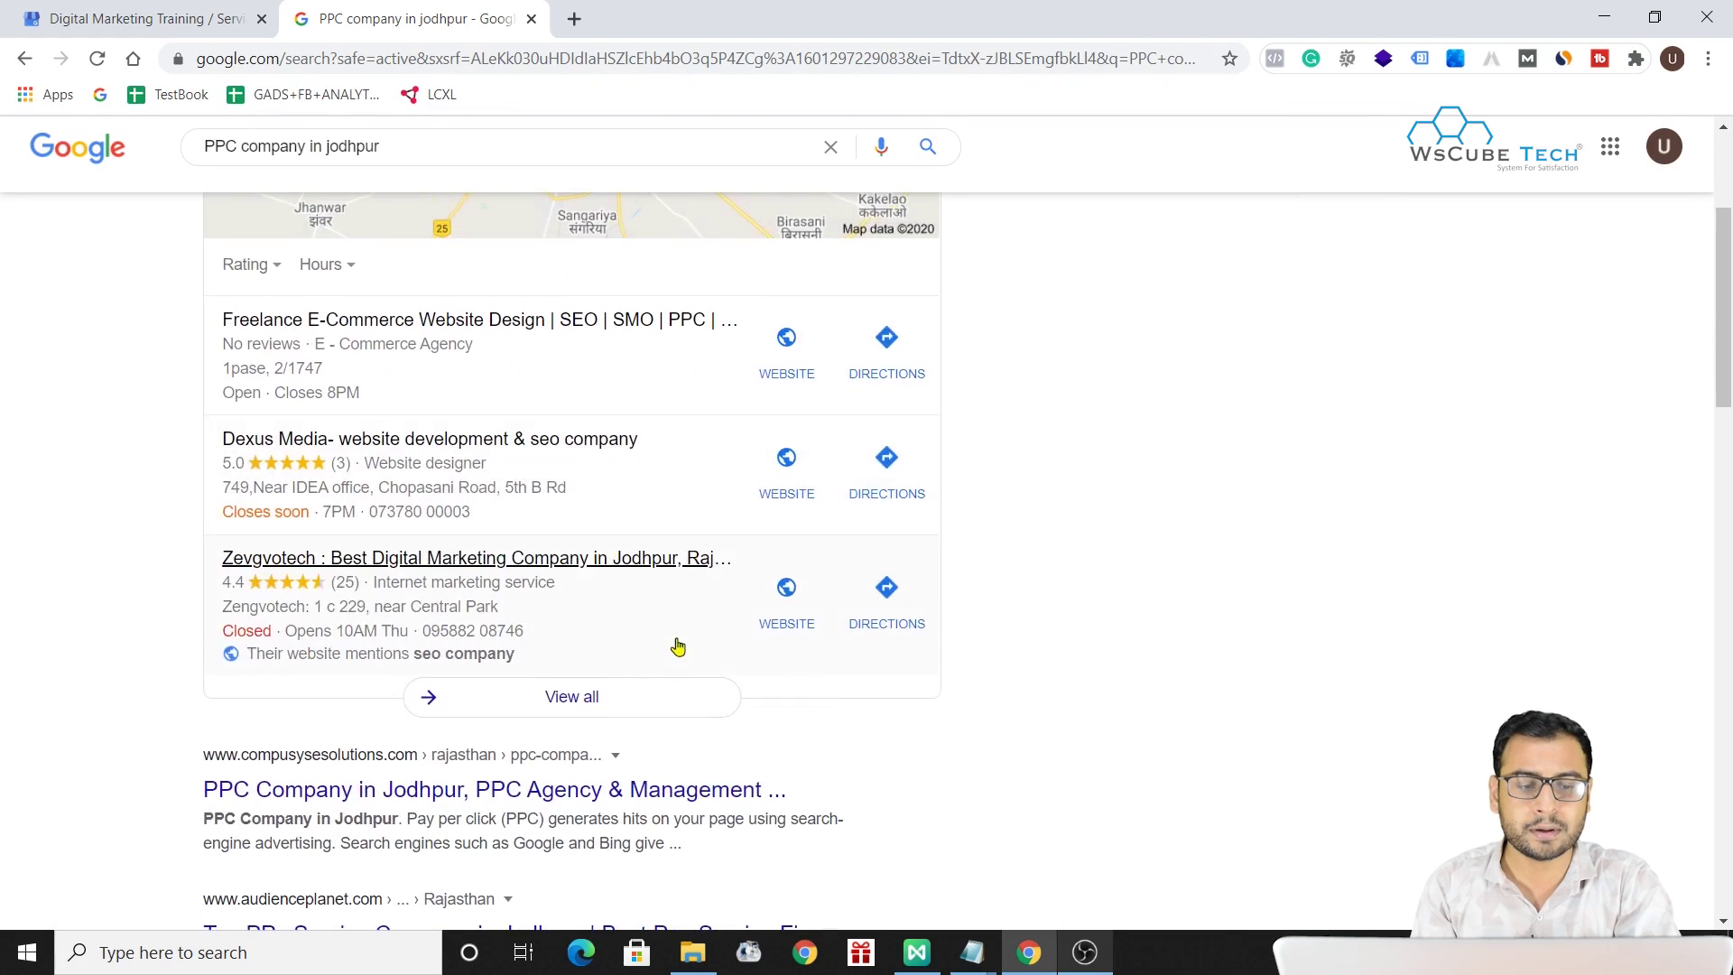
{"action": "scroll", "coordinate": [677, 646], "scroll_direction": "up", "scroll_amount": 3}
{"action": "scroll", "coordinate": [1170, 421], "scroll_direction": "up", "scroll_amount": 1}
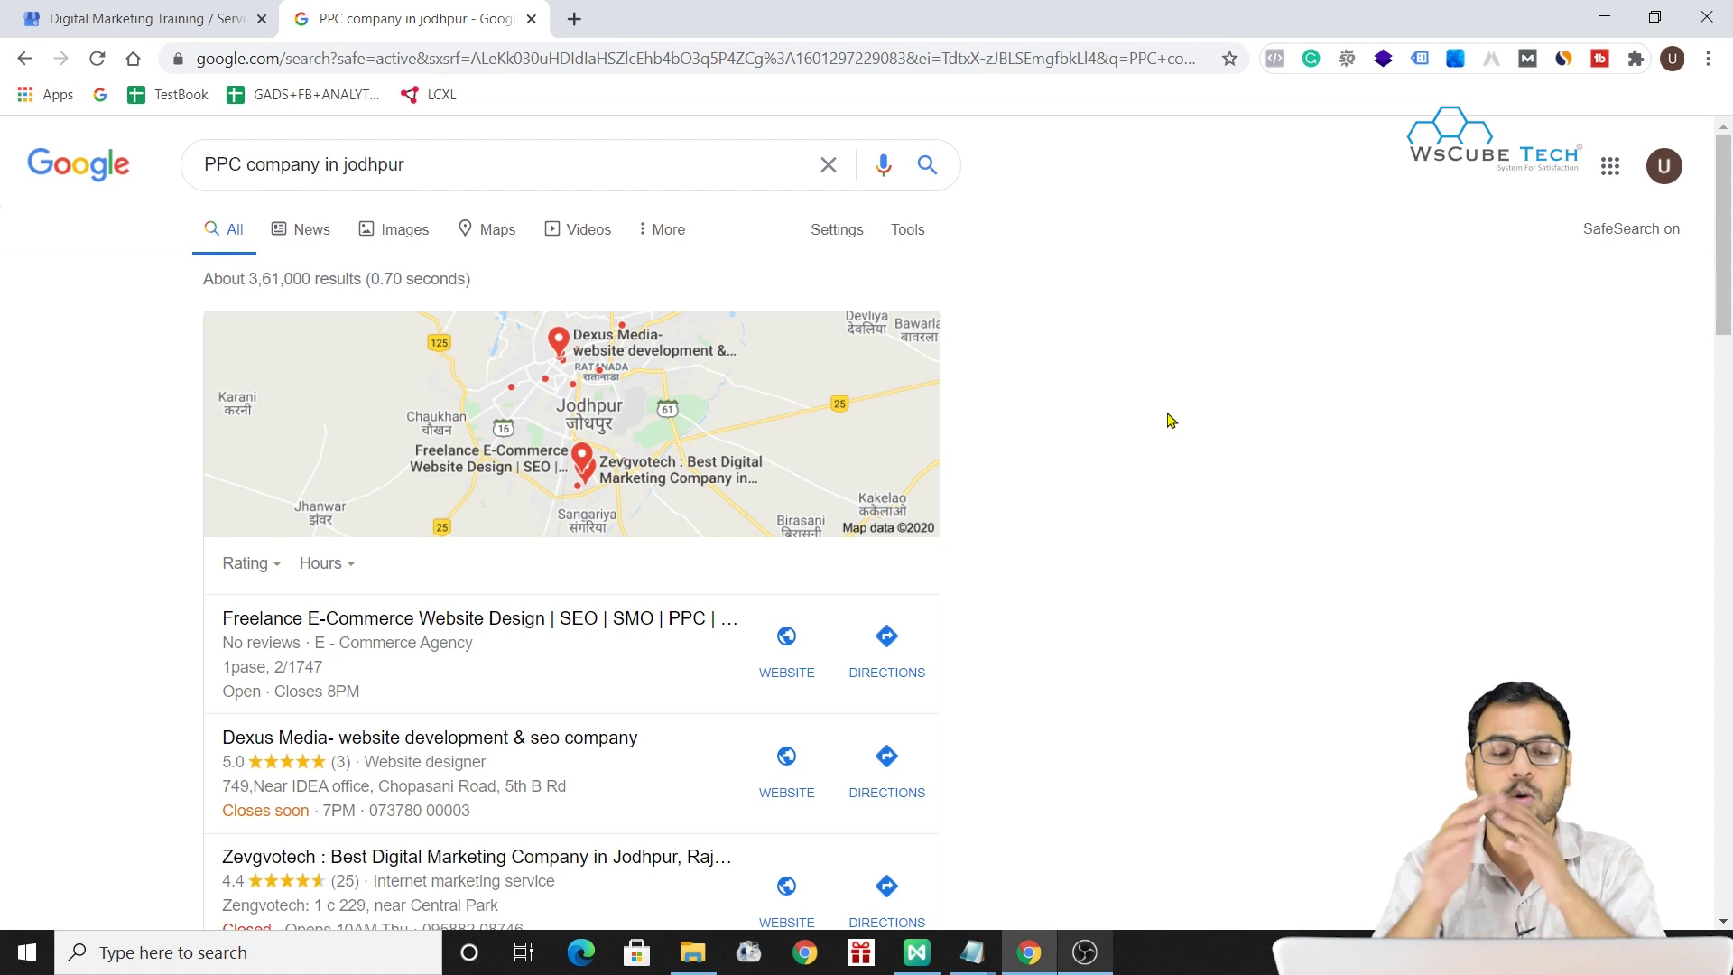
- Replace the query with "wscubetech" and run the Google search again
{"action": "triple_click", "coordinate": [470, 164]}
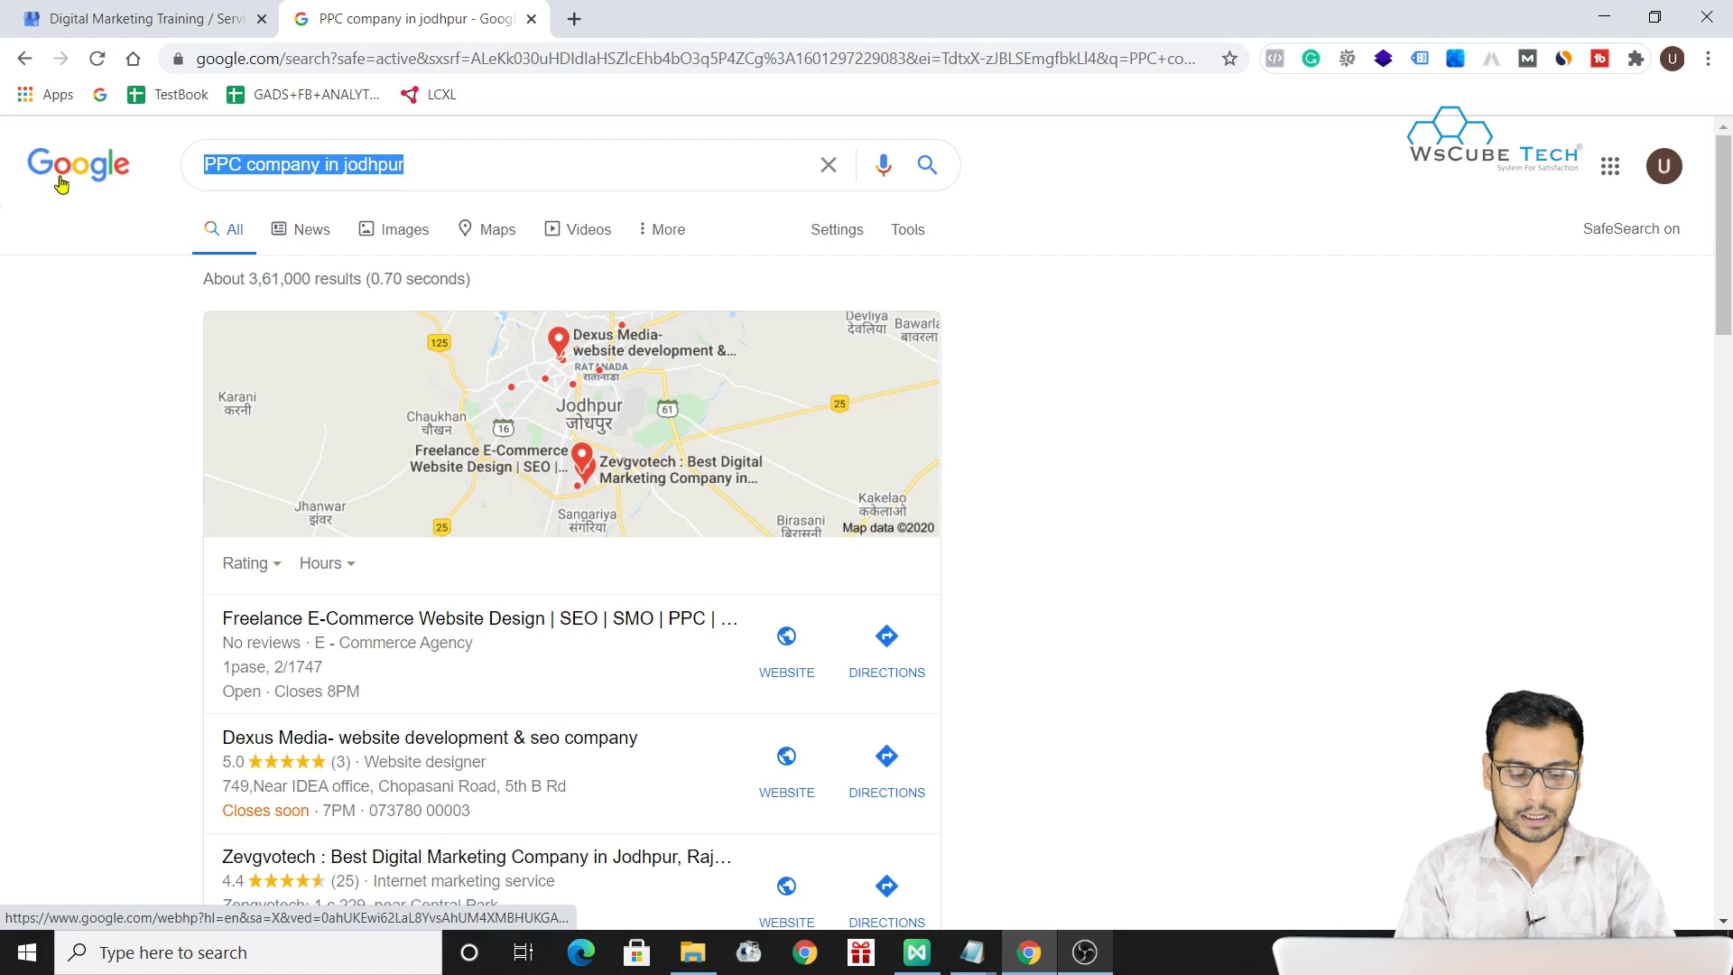
{"action": "type", "text": "wscubetech"}
{"action": "key", "text": "Return"}
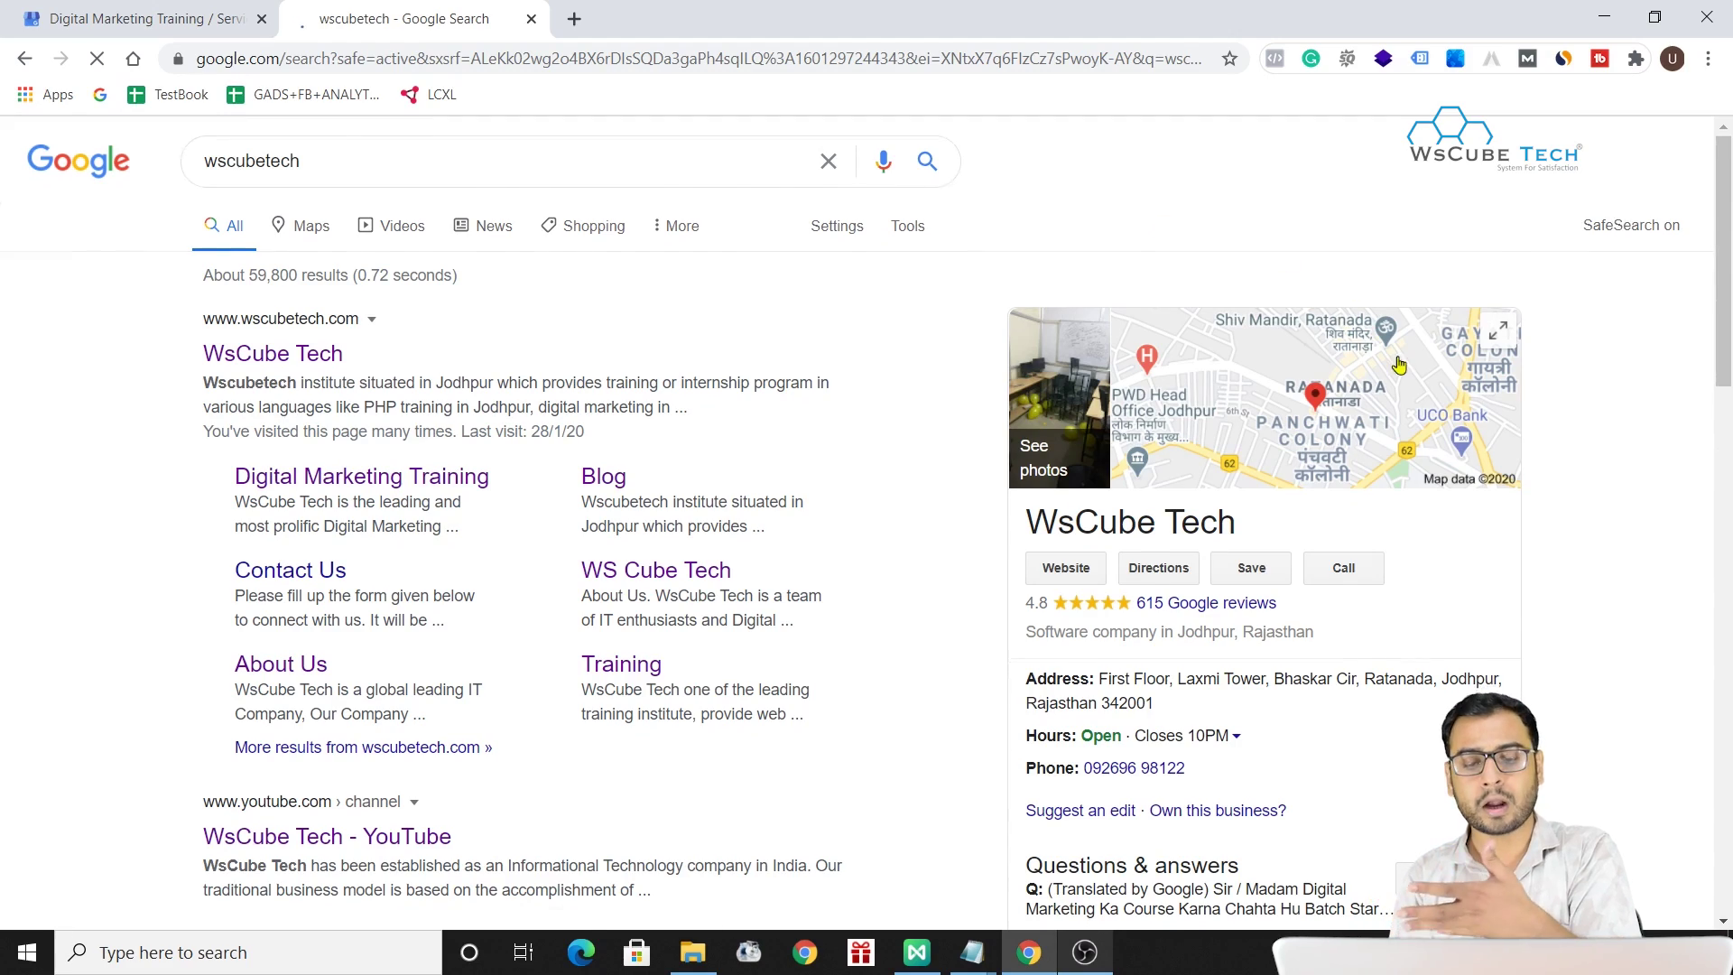
- Look through the WsCube Tech business panel, open its Justdial link, and return to the Google My Business Info page
{"action": "scroll", "coordinate": [1399, 364], "scroll_direction": "down", "scroll_amount": 3}
{"action": "scroll", "coordinate": [1400, 365], "scroll_direction": "down", "scroll_amount": 2}
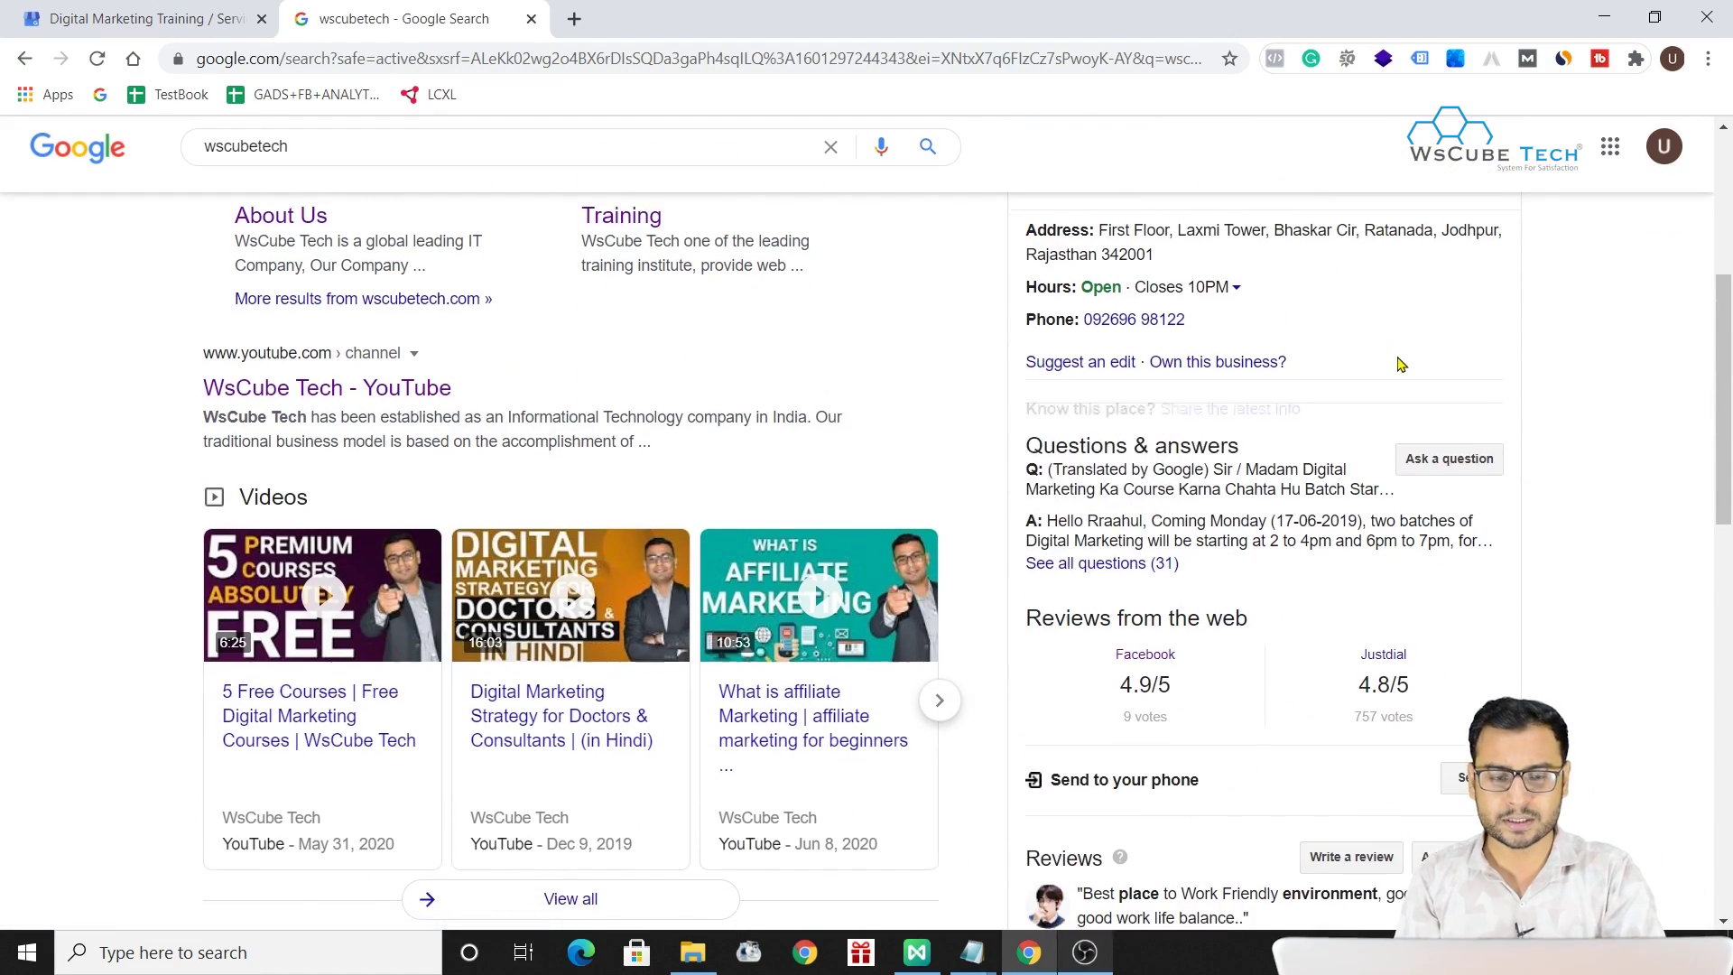
{"action": "scroll", "coordinate": [1400, 361], "scroll_direction": "down", "scroll_amount": 4}
{"action": "left_click", "coordinate": [1397, 361]}
{"action": "left_click", "coordinate": [142, 16]}
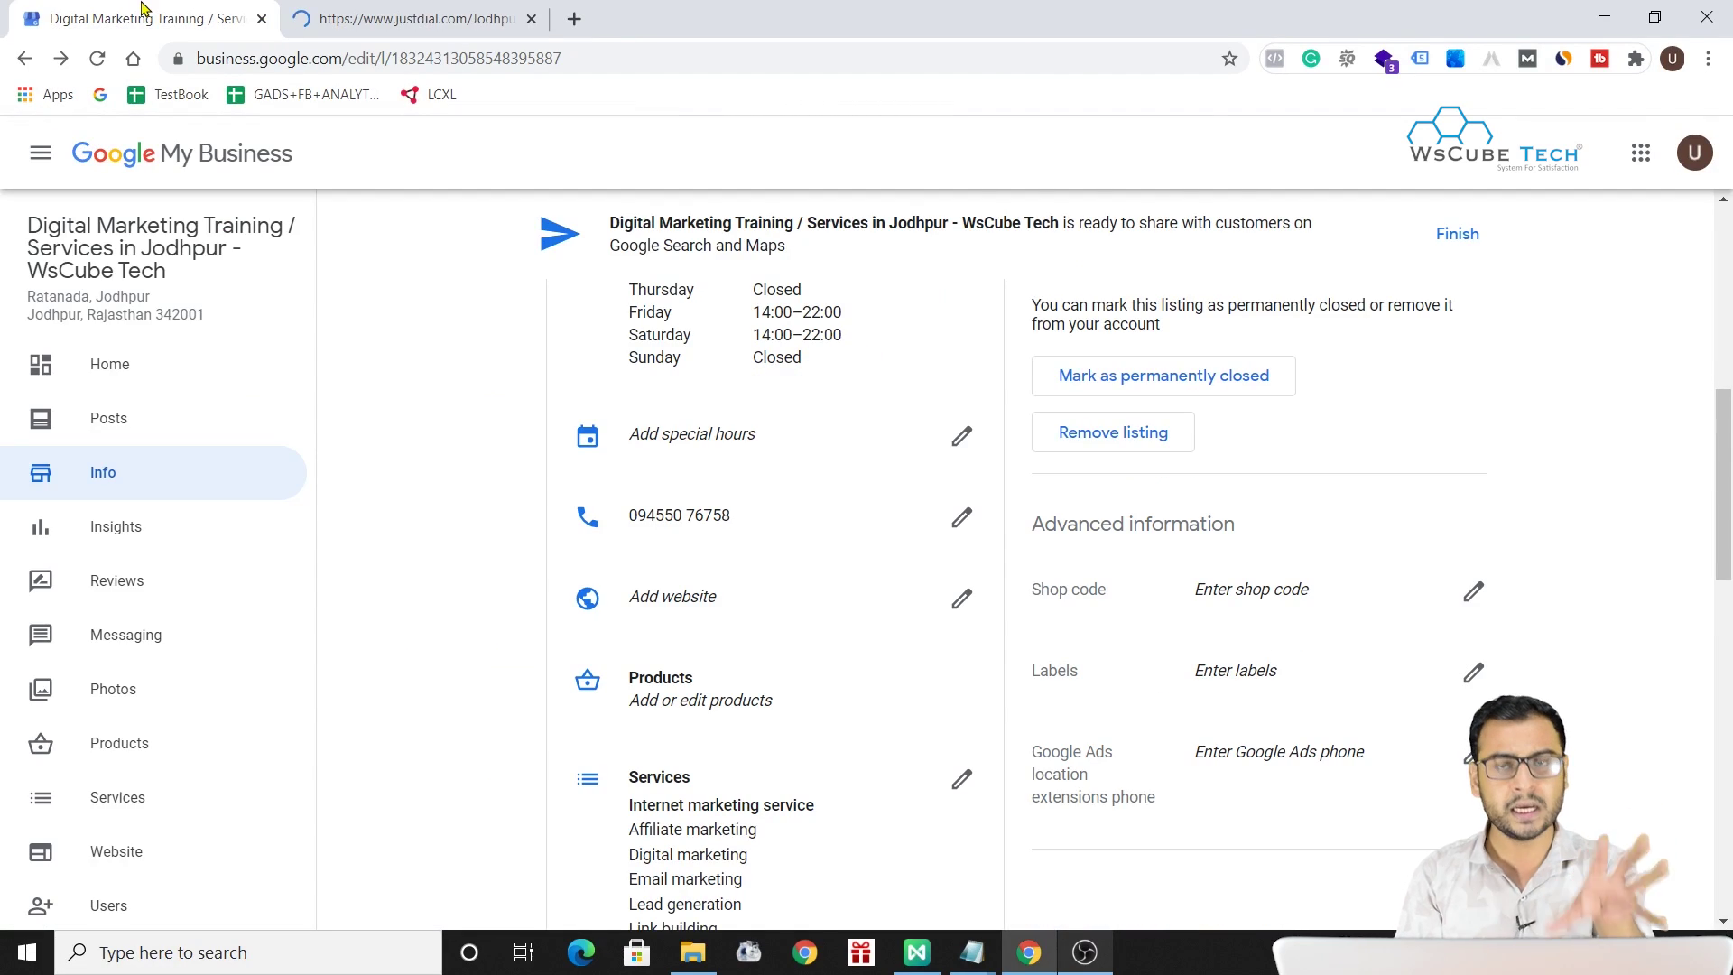